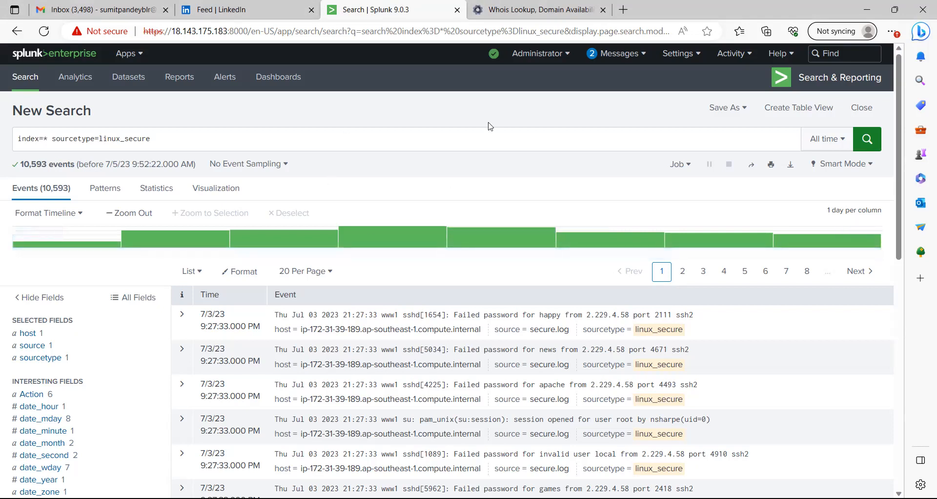
Step: Review the top values of the IP field in the linux_secure search results
left_click(358, 148)
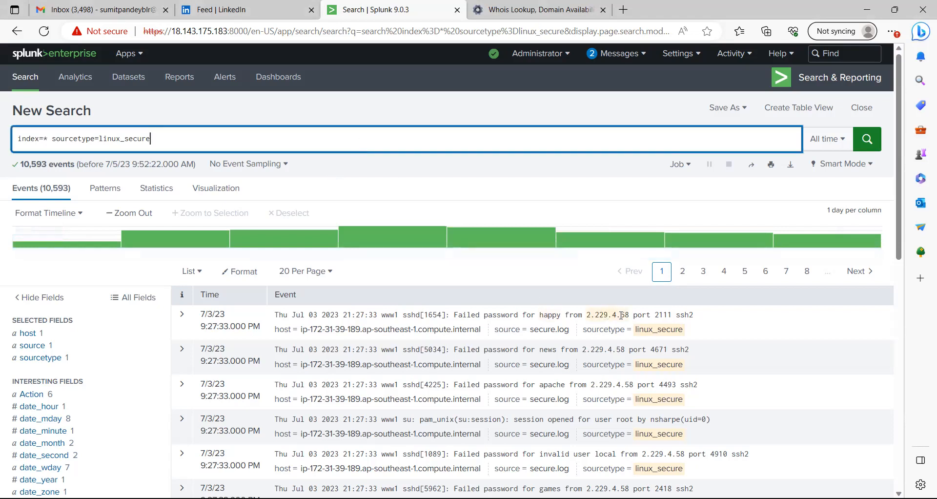
scroll(125, 402, "down", 3)
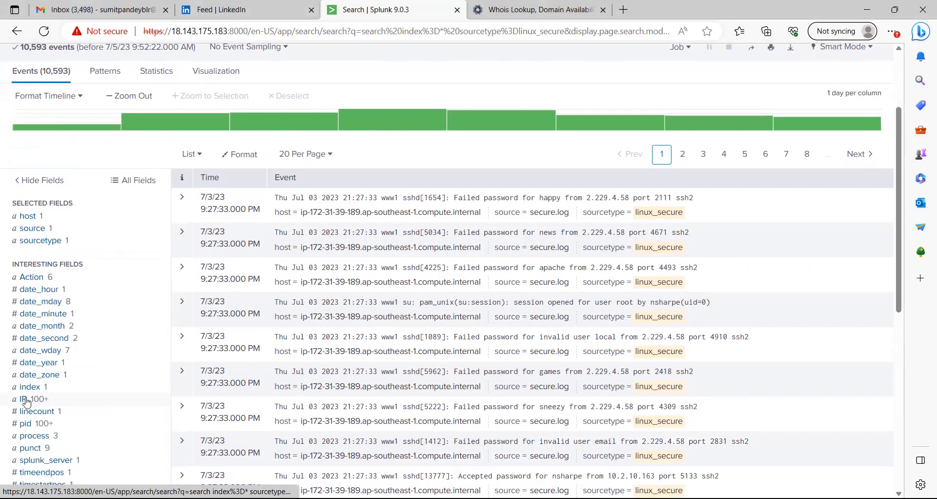
left_click(26, 400)
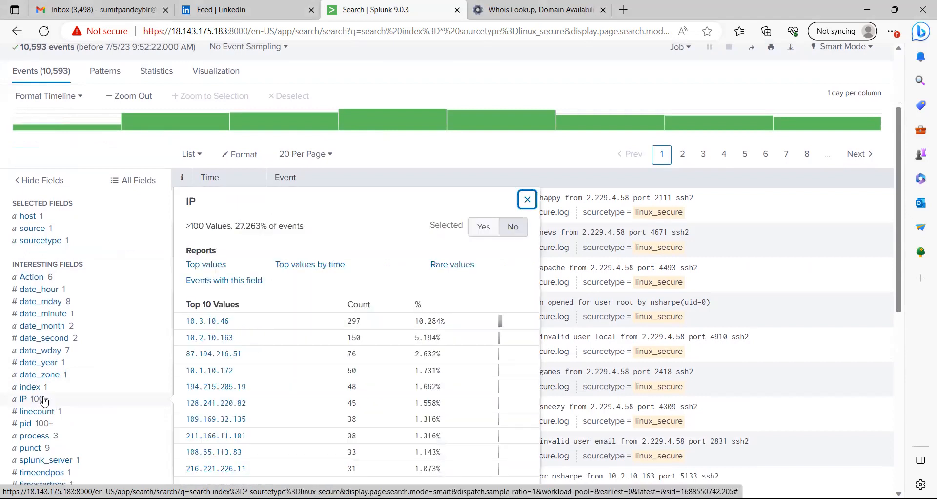
scroll(356, 219, "up", 3)
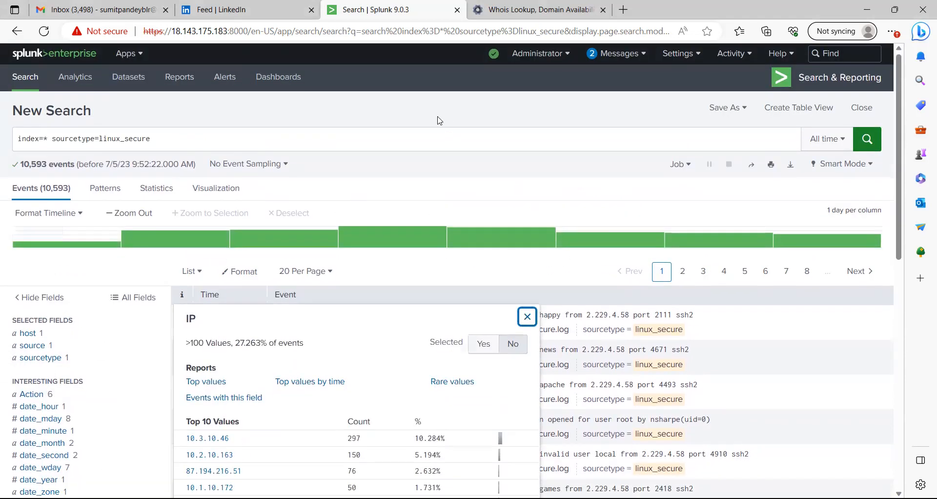
left_click(439, 120)
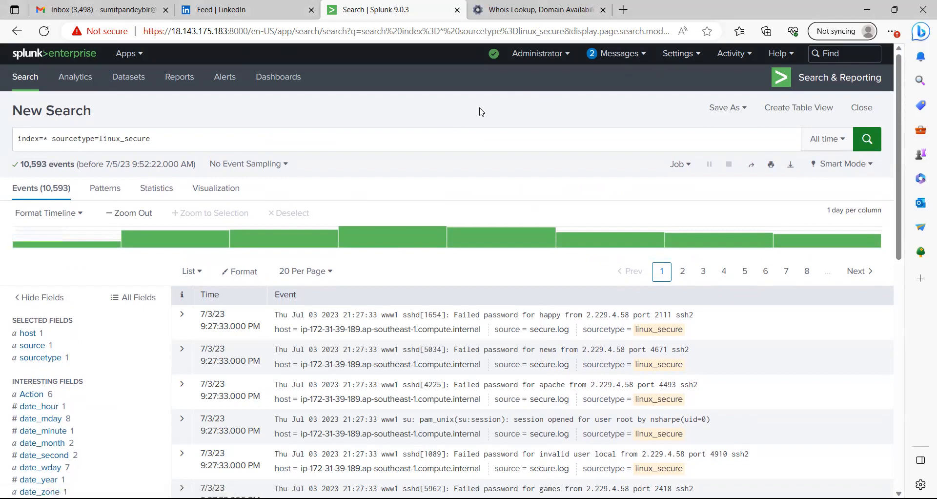
Step: Expand the first event and check which event actions are available for it
left_click(181, 315)
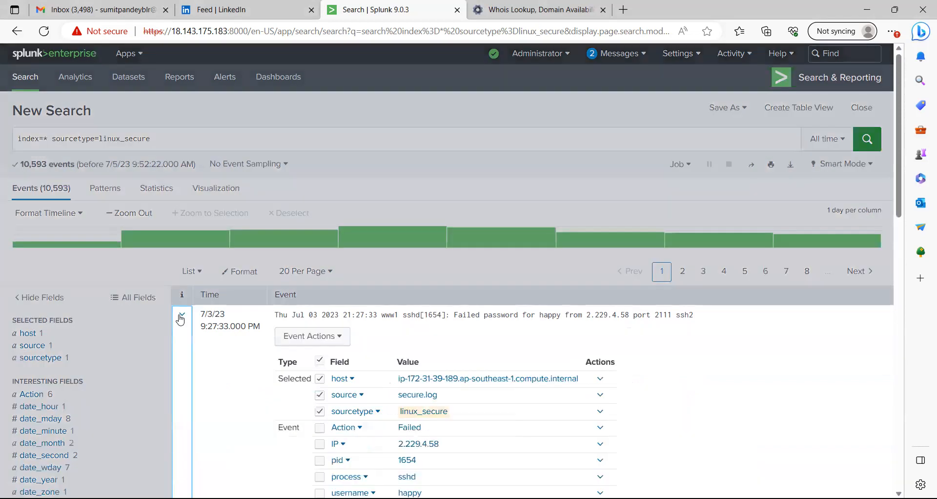
scroll(185, 314, "down", 1)
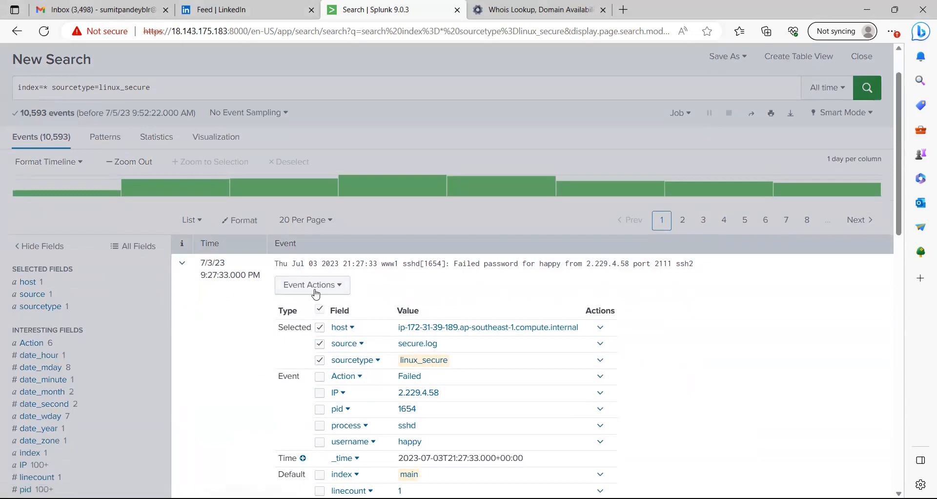
left_click(316, 288)
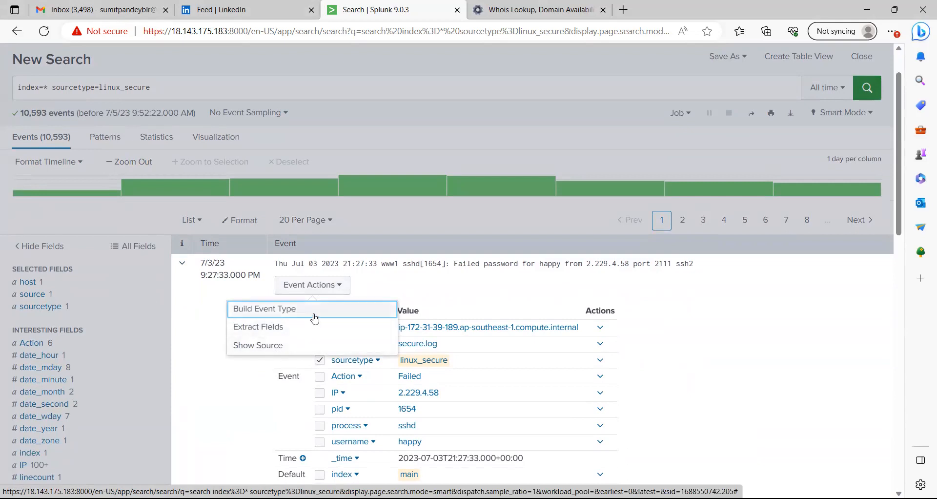
left_click(313, 285)
scroll(684, 57, "up", 2)
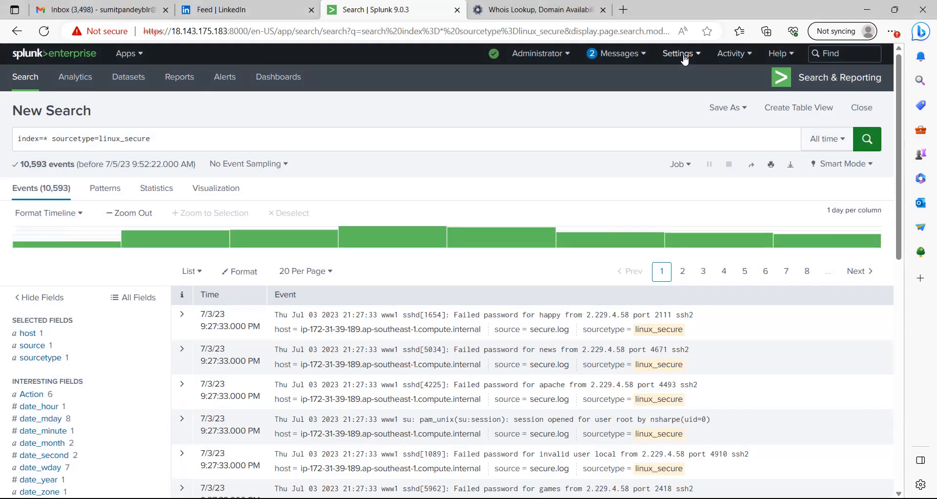
Step: Go to the workflow actions in the Fields settings and open the form for a new workflow action
left_click(684, 56)
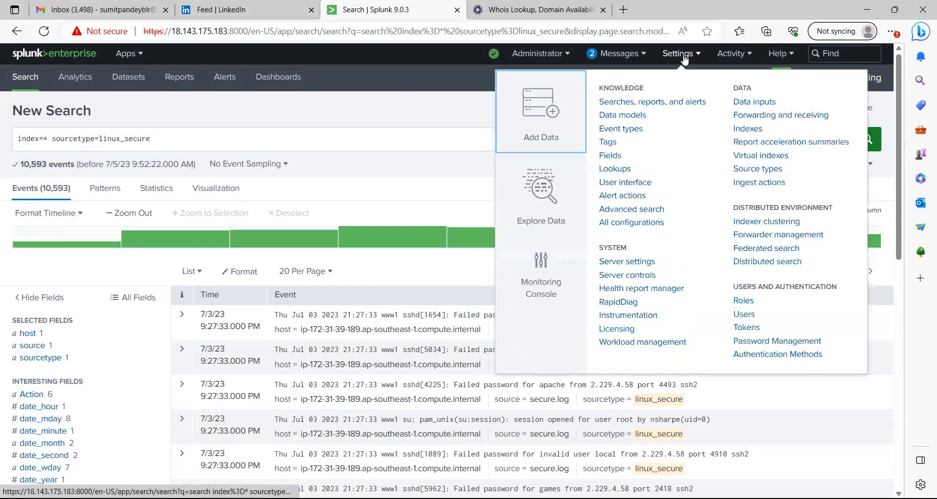
left_click(608, 157)
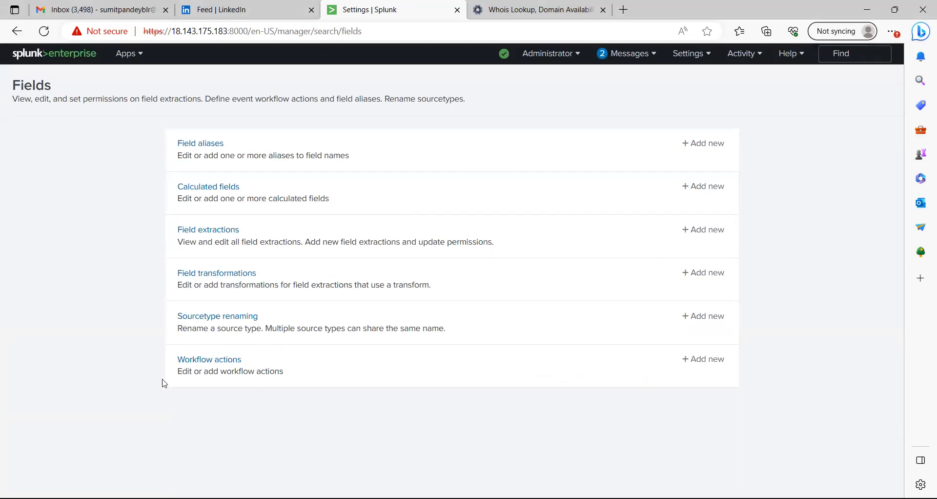
left_click(227, 365)
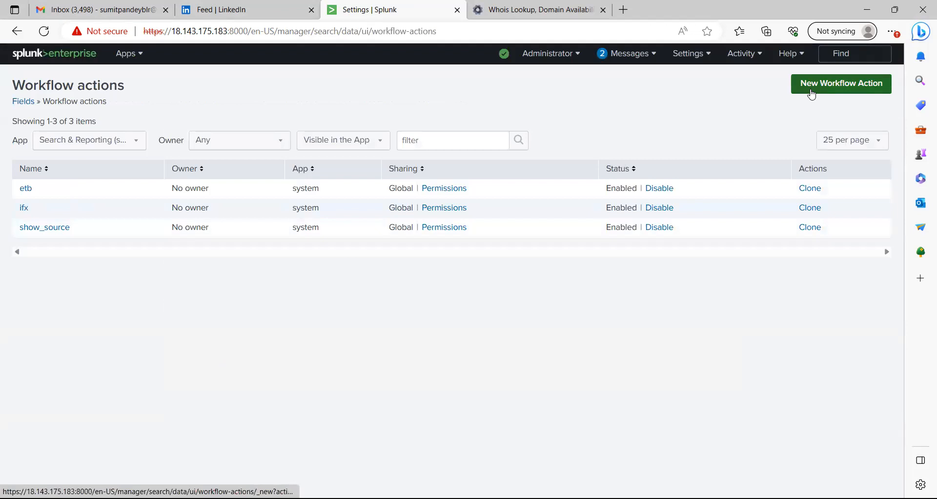
left_click(841, 83)
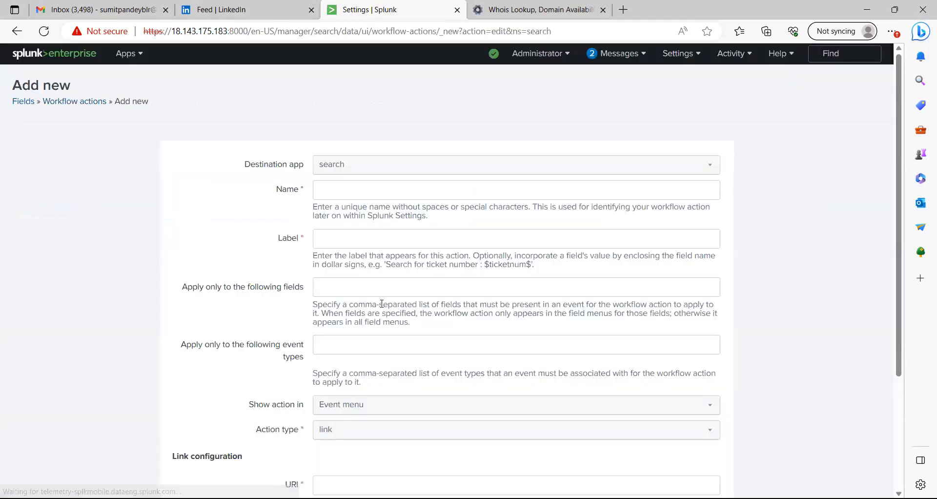
Step: Examine the action type and link method options offered in the workflow action form
scroll(454, 320, "down", 3)
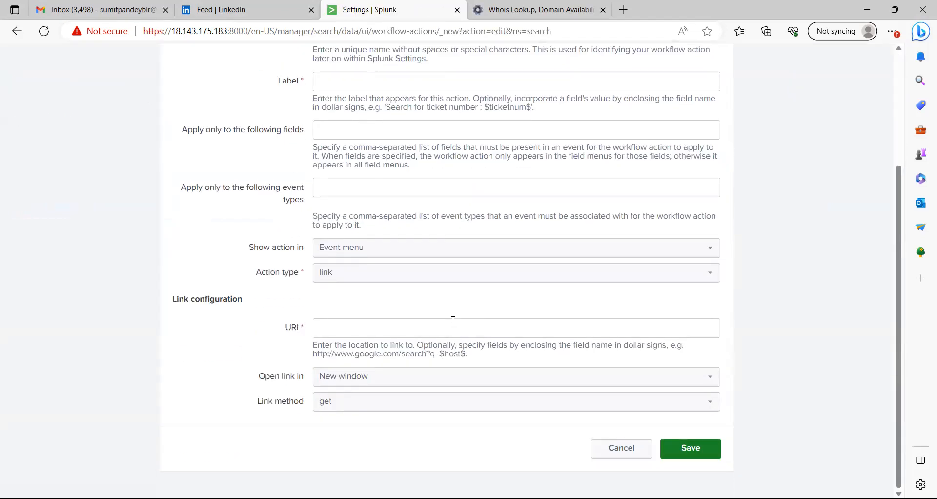
left_click(408, 278)
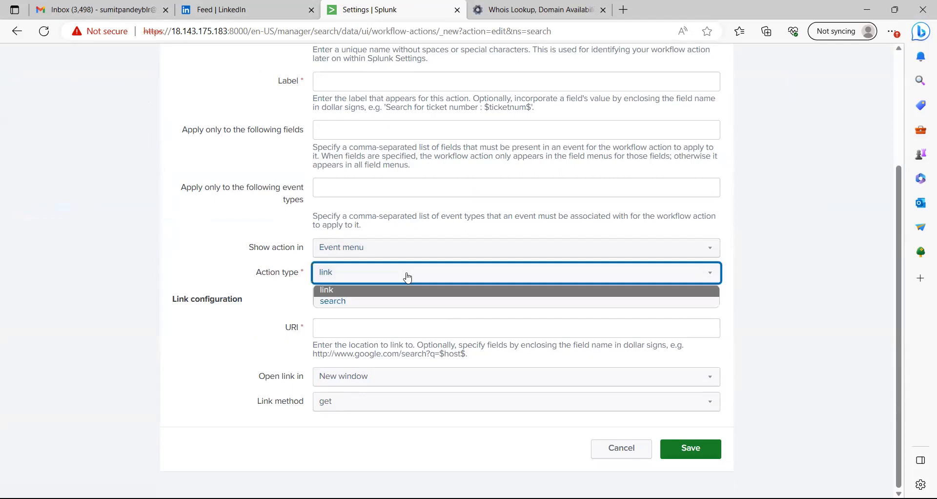
left_click(282, 286)
left_click(350, 273)
left_click(276, 296)
left_click(348, 277)
key("Escape")
left_click(336, 406)
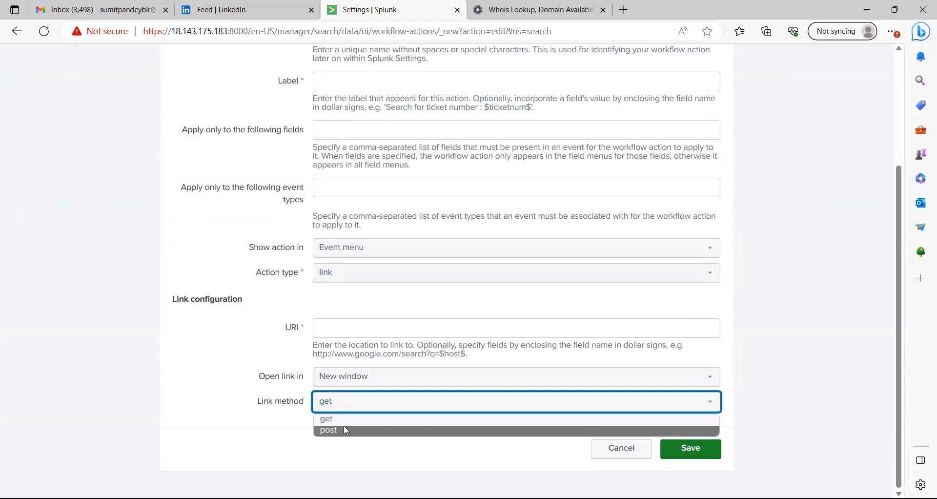
Step: Switch the action type to search, review its search configuration and time range settings, and return to the workflow actions list without saving
left_click(365, 276)
left_click(355, 302)
scroll(349, 371, "down", 3)
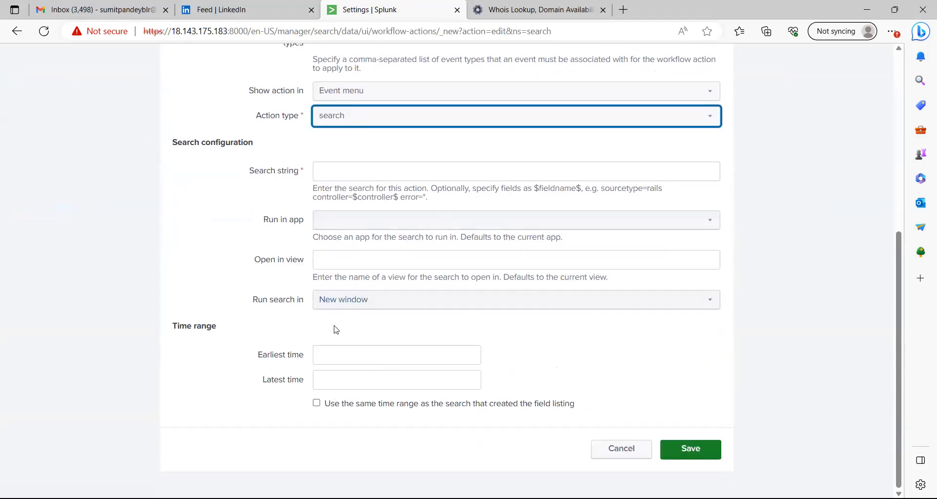
scroll(336, 330, "up", 6)
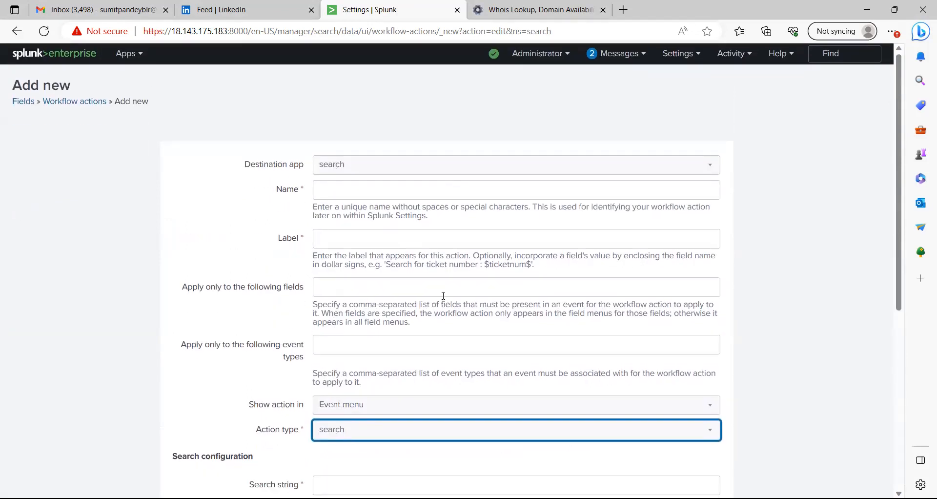
scroll(443, 295, "down", 6)
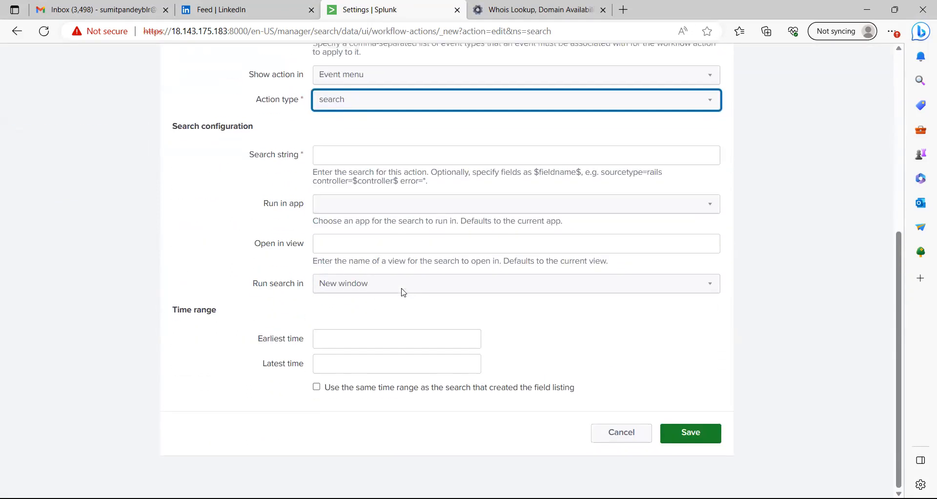
scroll(403, 264, "up", 1)
scroll(561, 213, "up", 5)
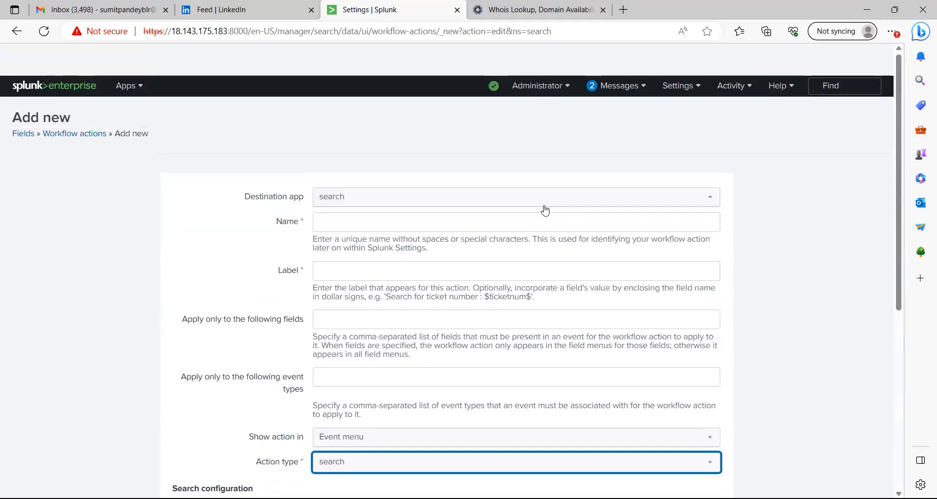
scroll(561, 215, "down", 1)
left_click(93, 105)
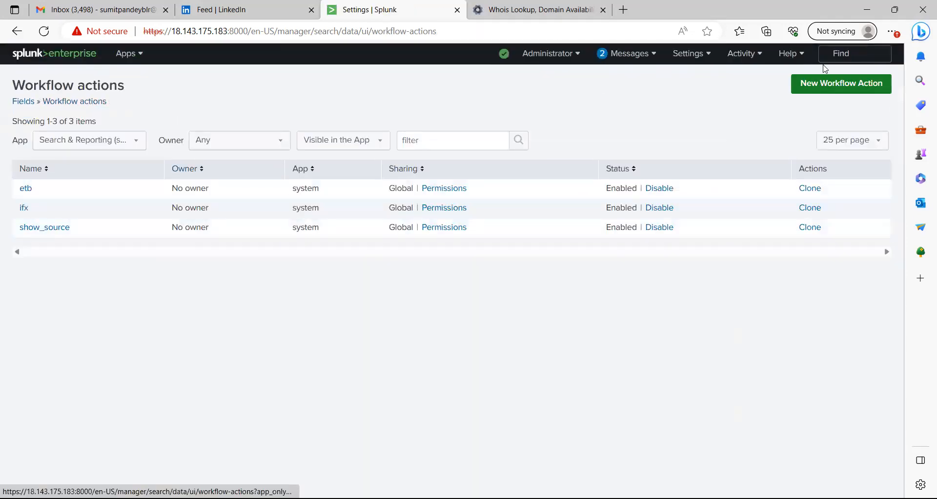
Step: Start a new workflow action with search as destination app and label it "Test Workflow Action"
left_click(842, 84)
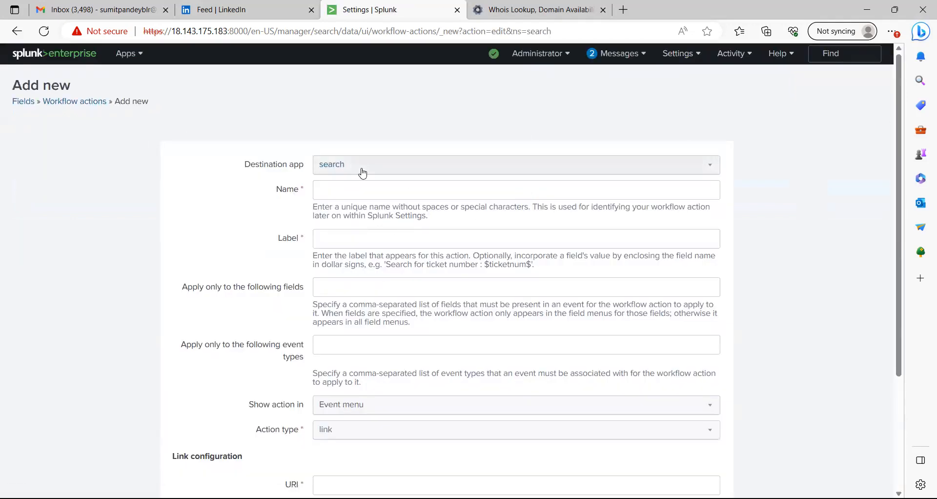
left_click(363, 173)
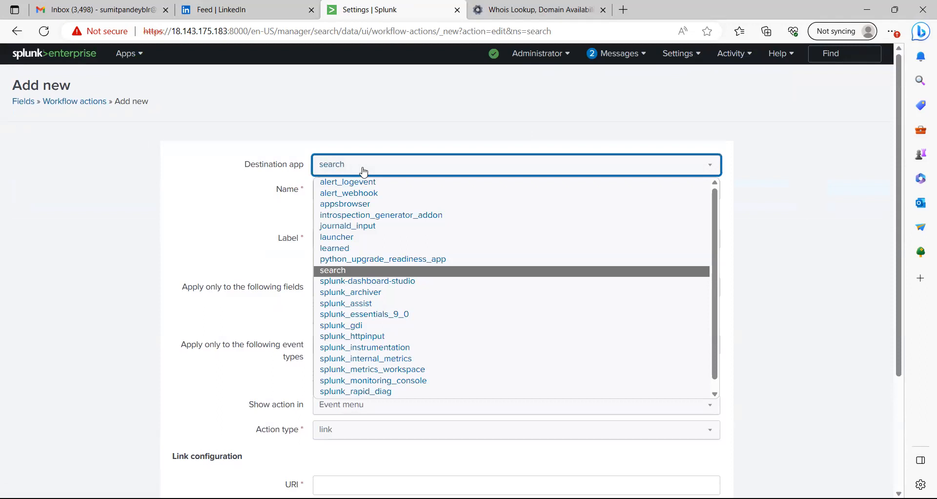
left_click(351, 191)
left_click(351, 191)
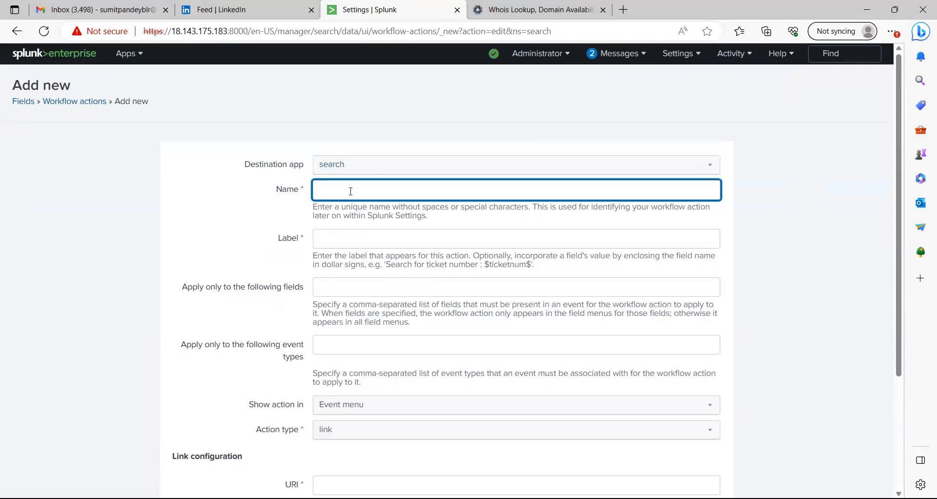
type("Test Workflow Action")
key("ctrl+a")
key("ctrl+c")
key("BackSpace")
left_click(335, 233)
key("ctrl+v")
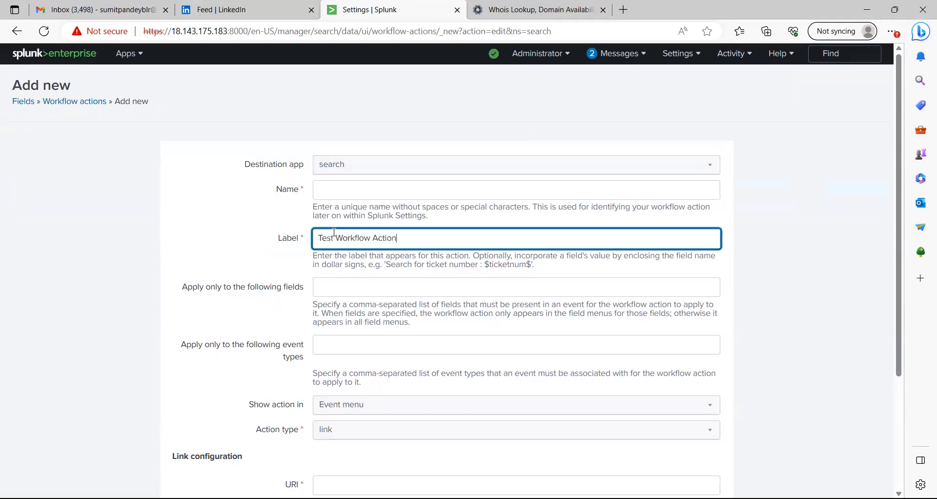
Step: Name the workflow action testworkflow
left_click(330, 191)
type("tes")
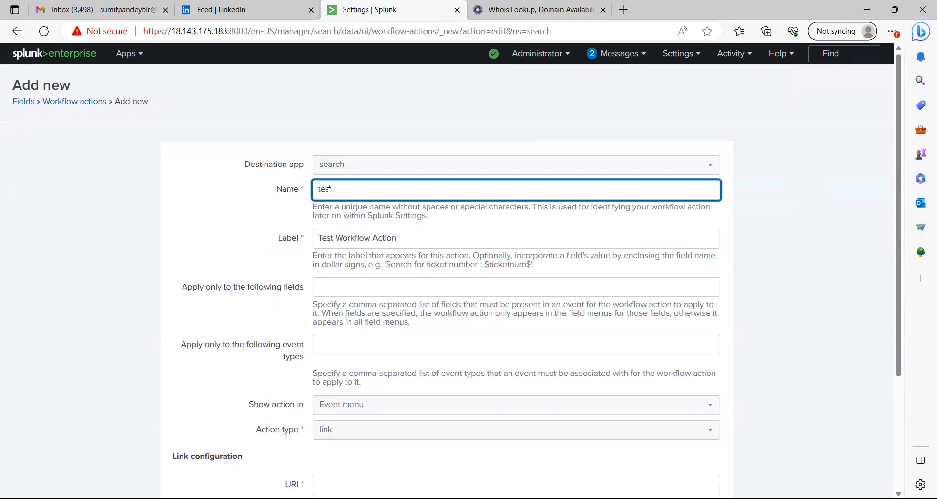
type("tworkflow")
Step: Leave the field and event type restrictions empty and set the action to show in Both menus
scroll(337, 239, "down", 1)
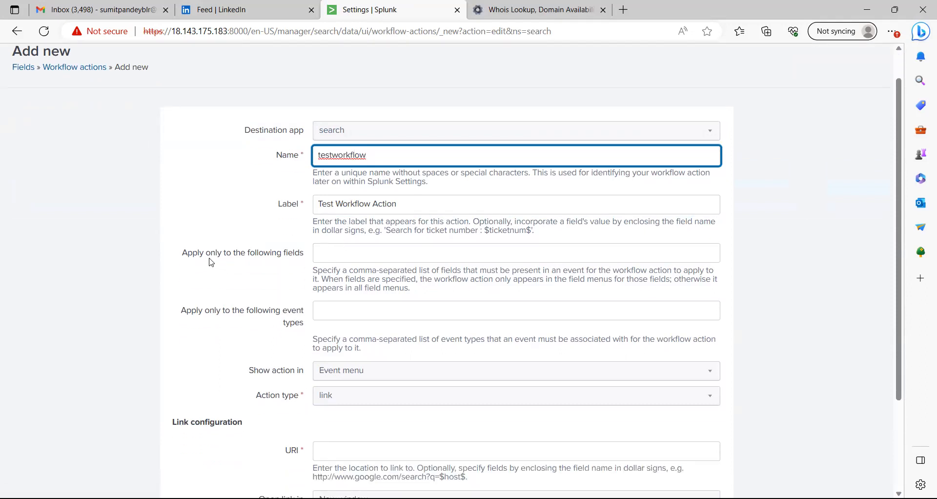
left_click(341, 254)
left_click(285, 271)
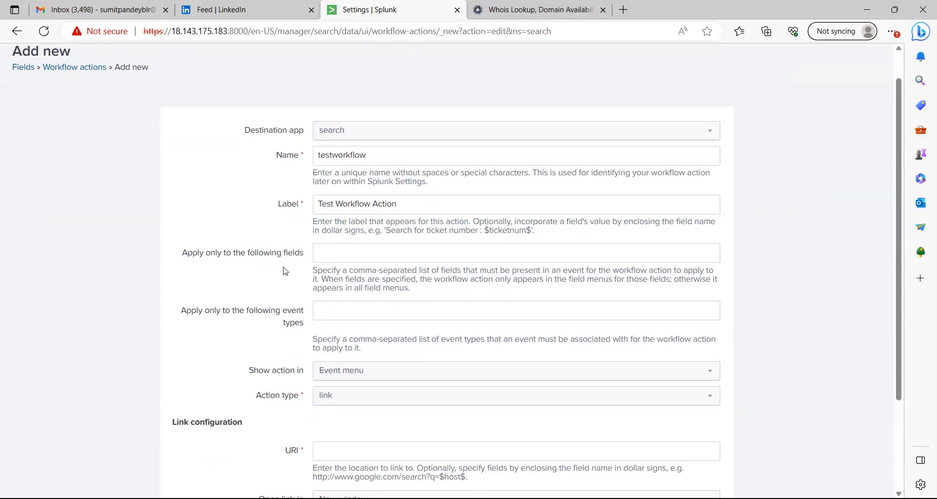
scroll(286, 271, "down", 1)
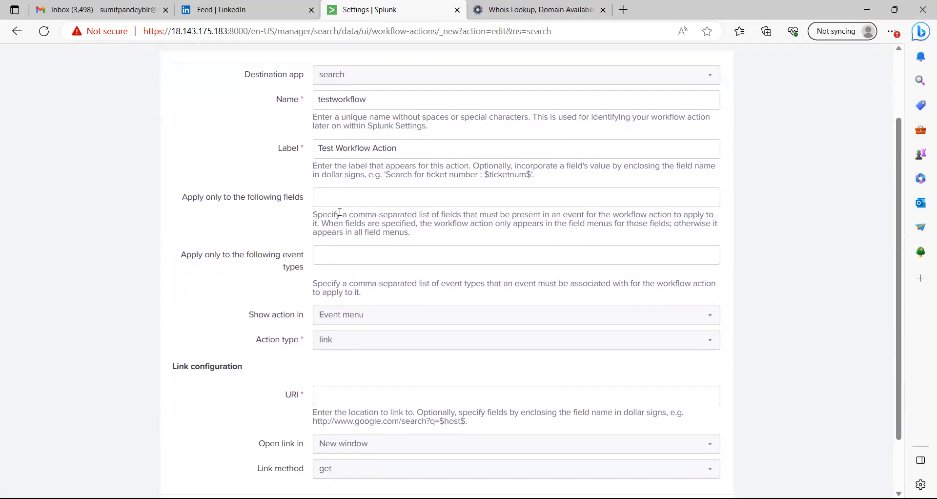
scroll(346, 263, "down", 1)
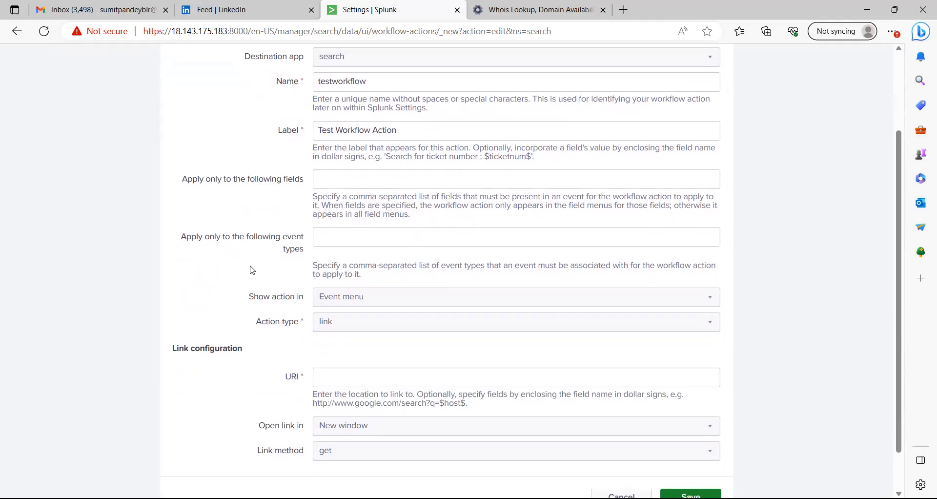
scroll(252, 270, "down", 1)
scroll(253, 312, "down", 1)
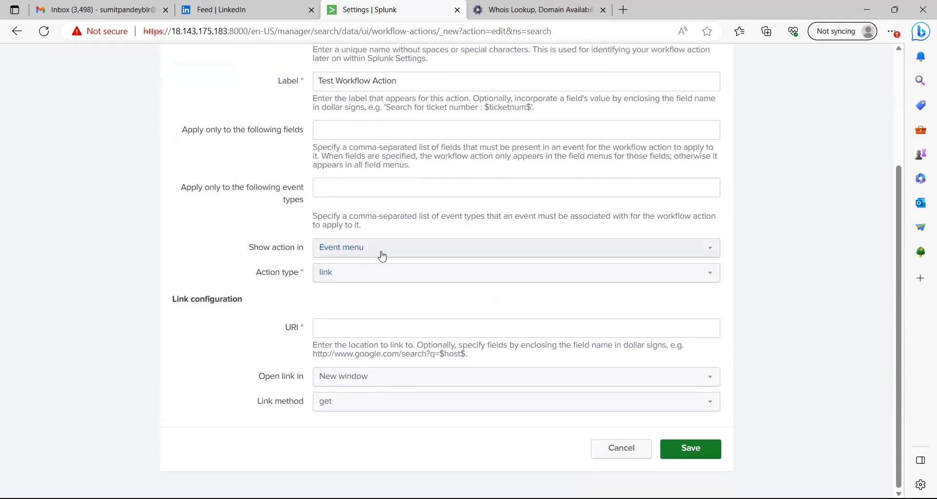
left_click(383, 249)
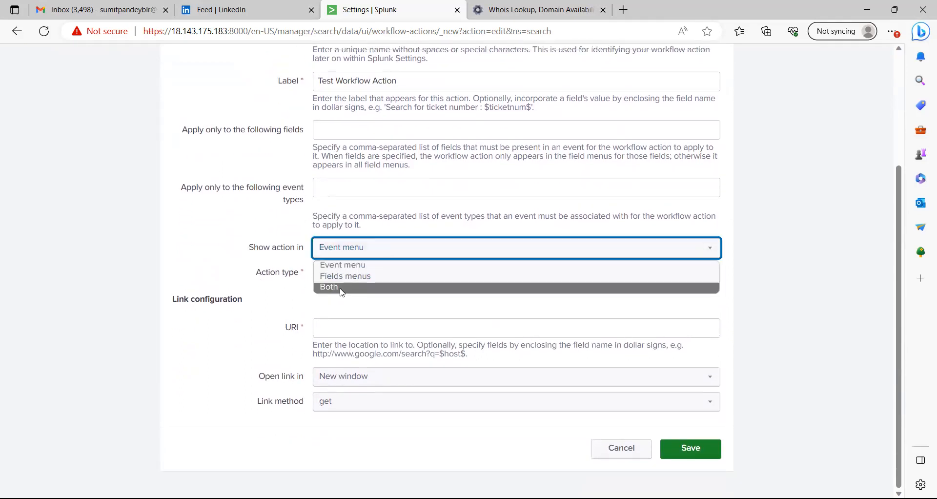
left_click(348, 287)
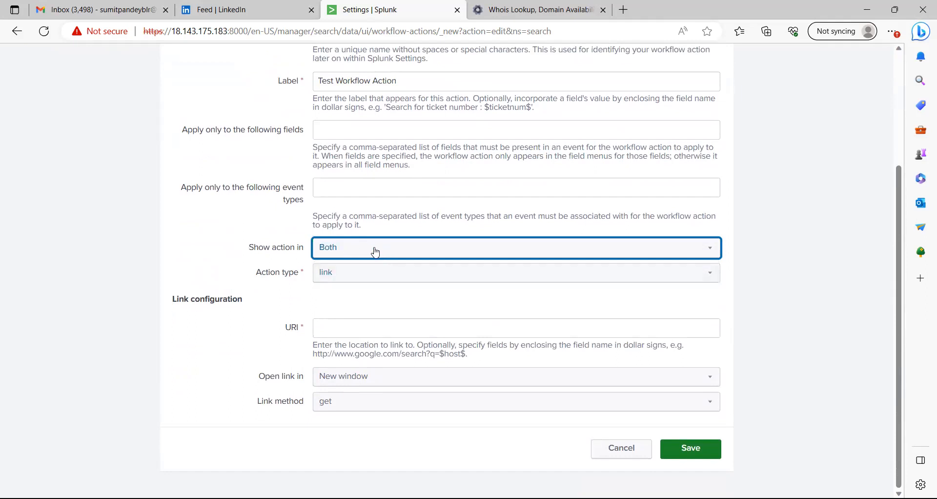
left_click(354, 278)
left_click(345, 291)
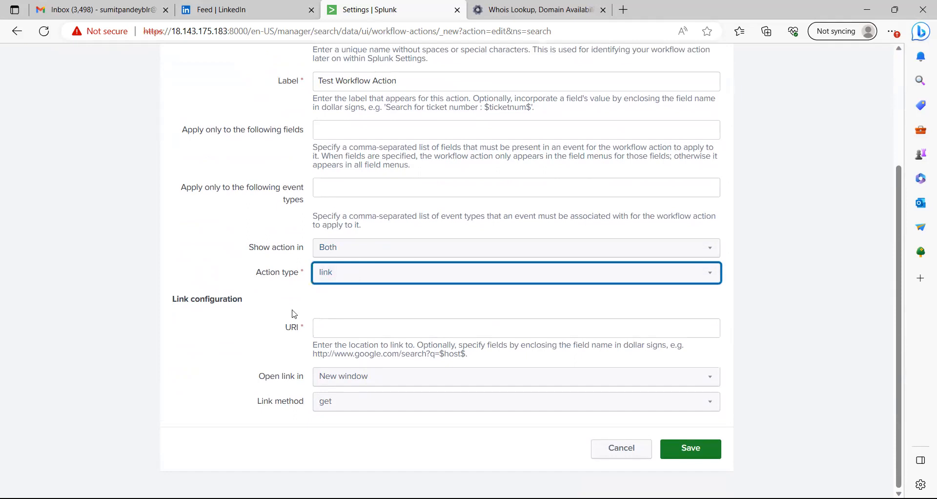
left_click(339, 327)
type("https://gooogle.com")
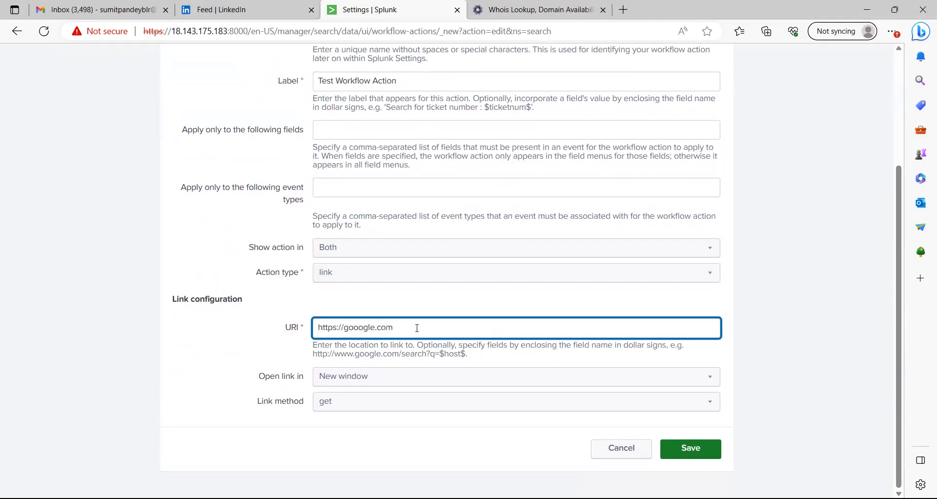
Step: Keep the link opening in a new window with the get method and save the workflow action
left_click(365, 386)
left_click(365, 393)
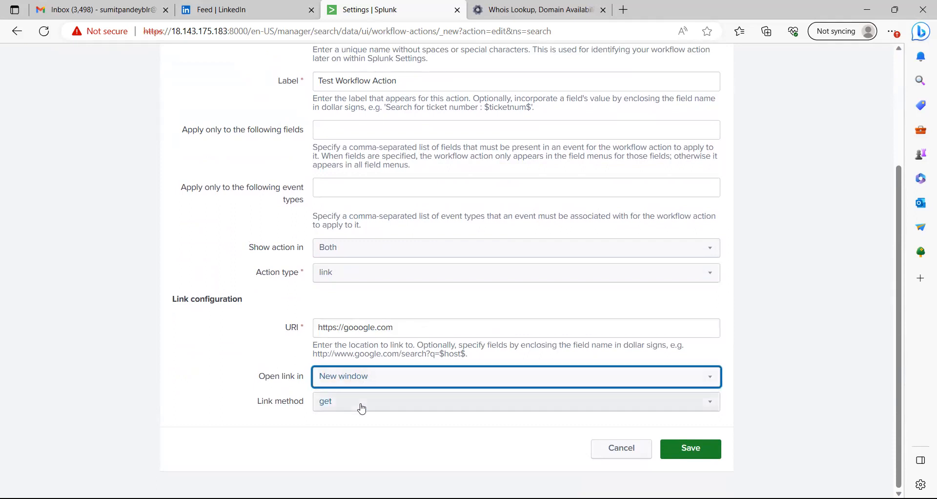
left_click(361, 407)
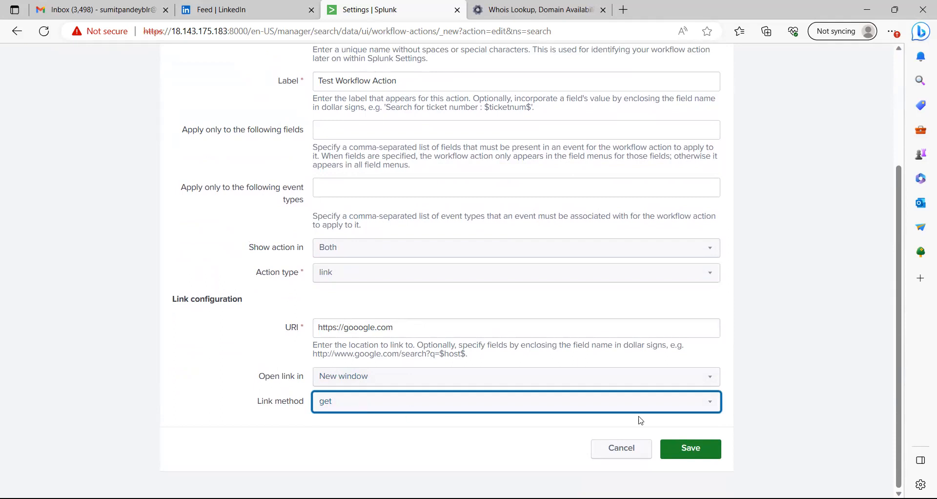
left_click(683, 449)
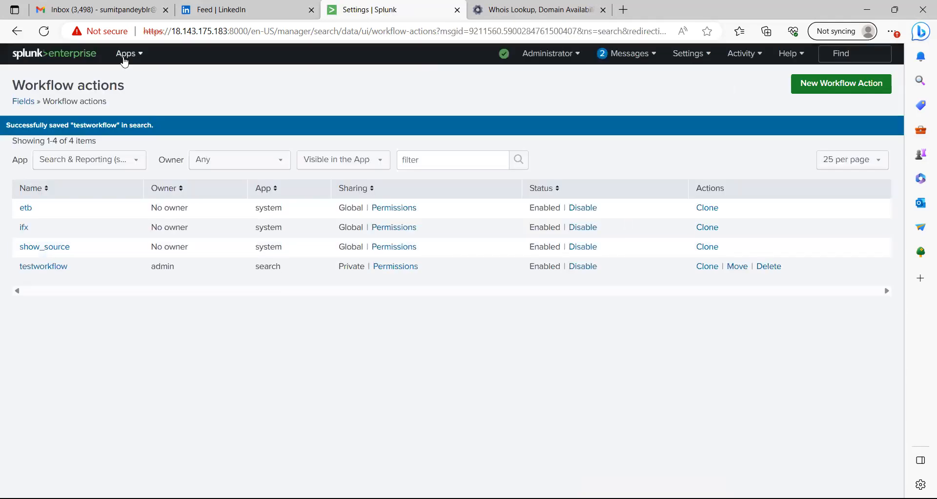
Step: Open Search & Reporting in a new browser tab and search index=* sourcetype=linux_secure over All time
left_click(123, 58)
middle_click(125, 78)
left_click(471, 7)
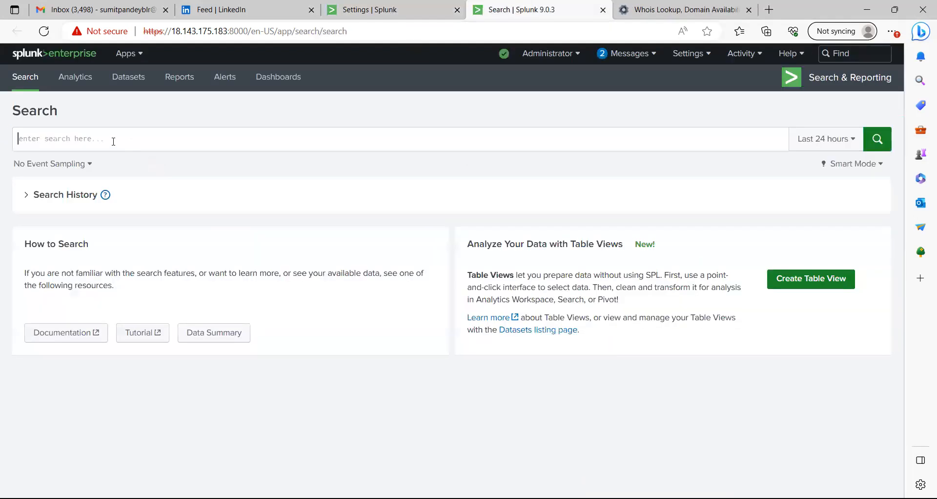
left_click(114, 141)
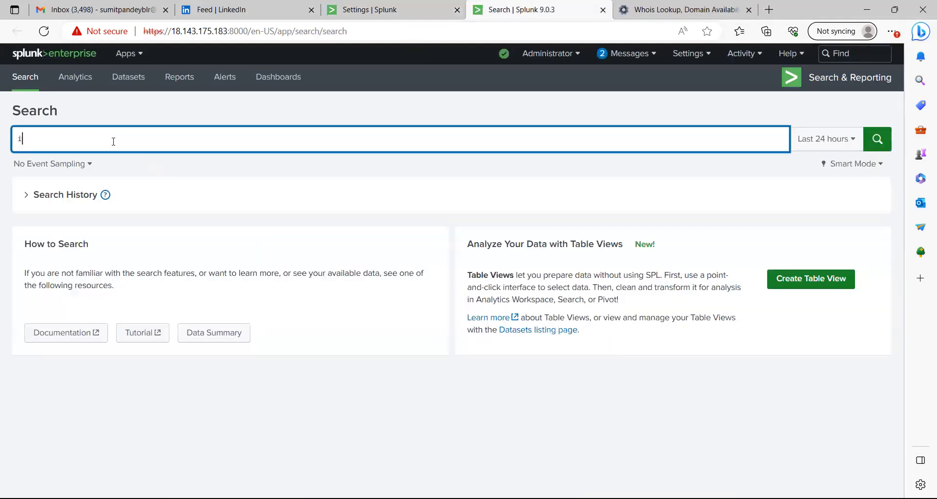
type("index=*")
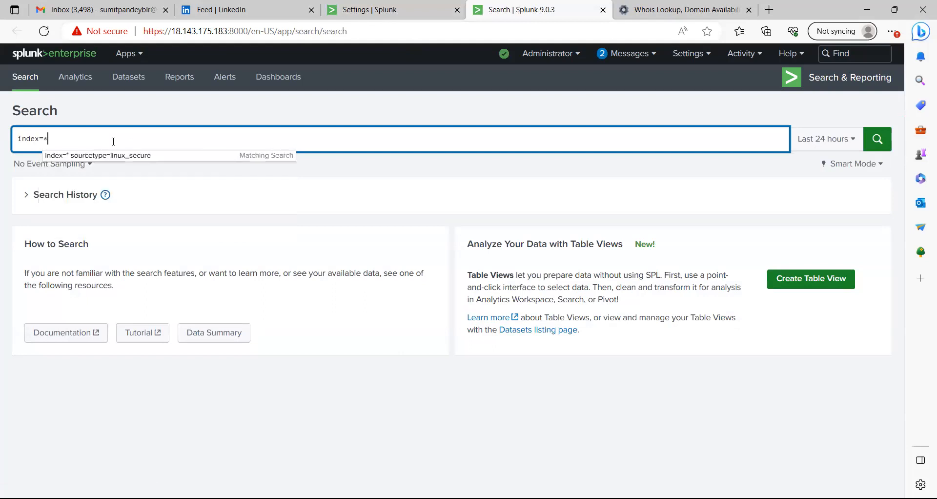
left_click(128, 156)
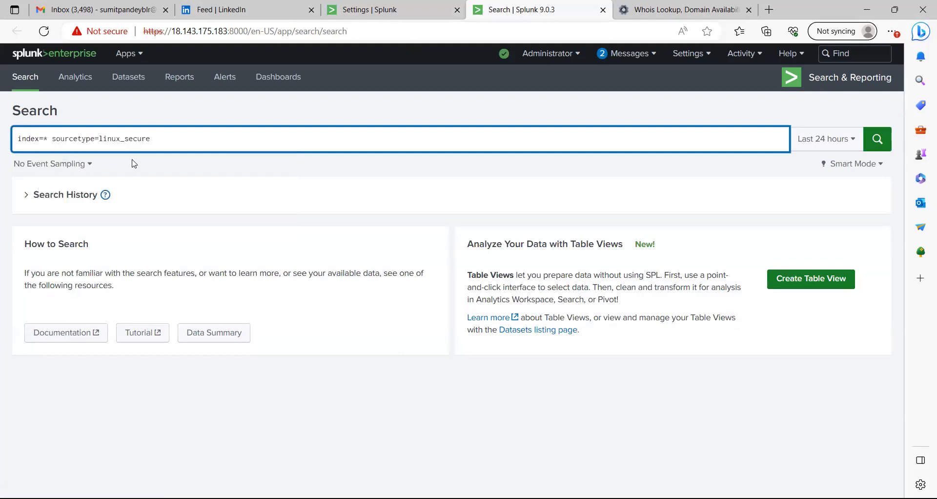
left_click(823, 139)
left_click(787, 206)
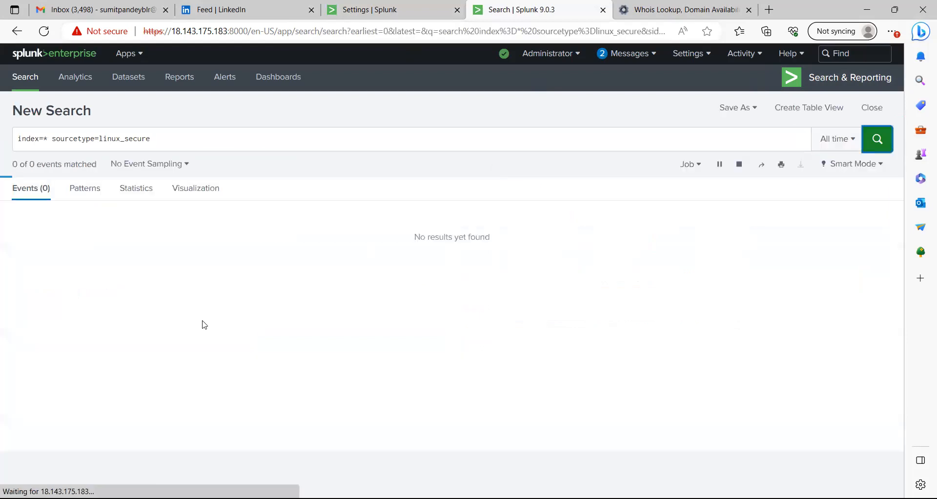
Step: Run Test Workflow Action from the first event's actions and proceed past the browser's privacy warning to the linked site
scroll(184, 230, "down", 2)
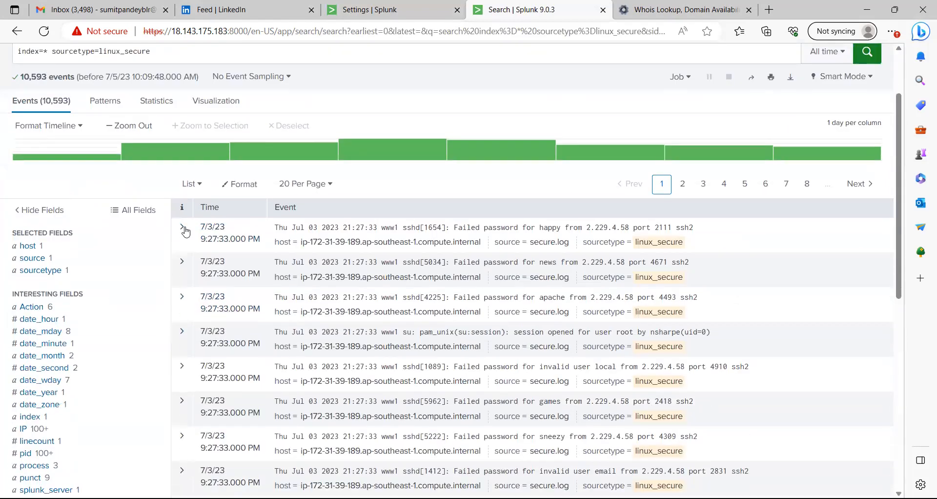
left_click(184, 229)
left_click(300, 250)
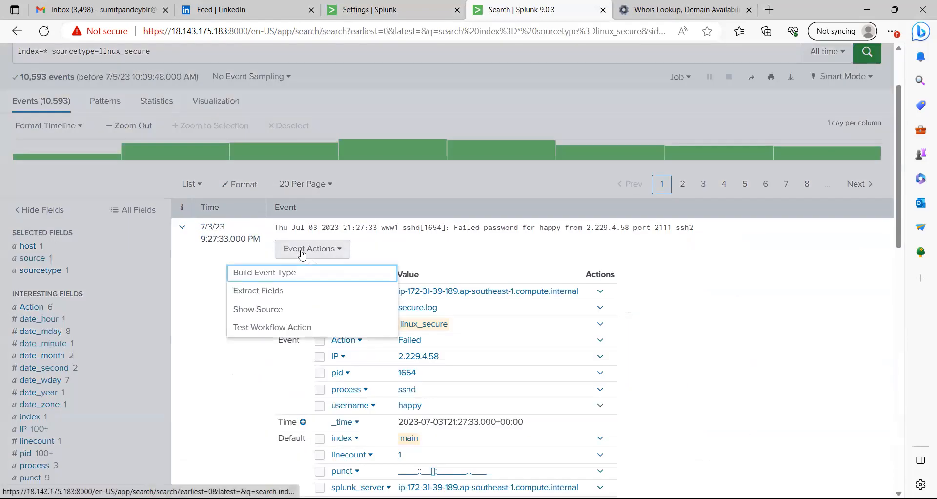
left_click(279, 327)
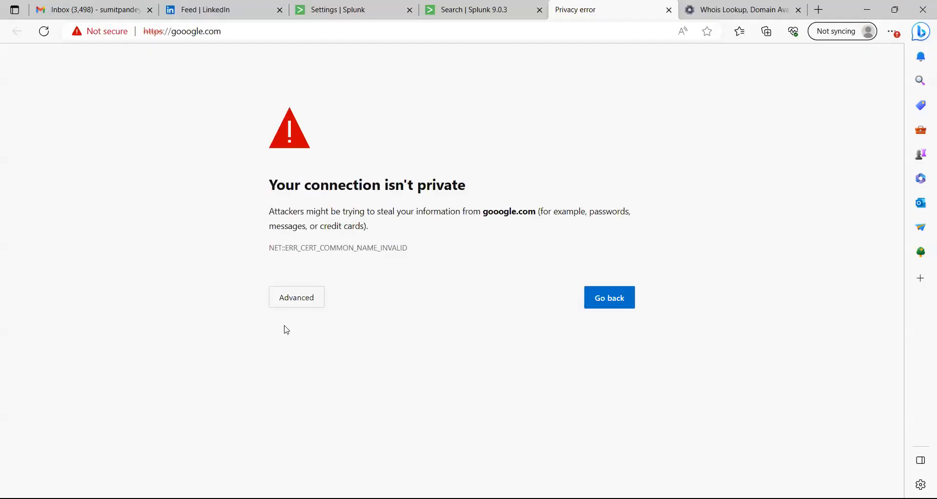
left_click(303, 295)
left_click(305, 393)
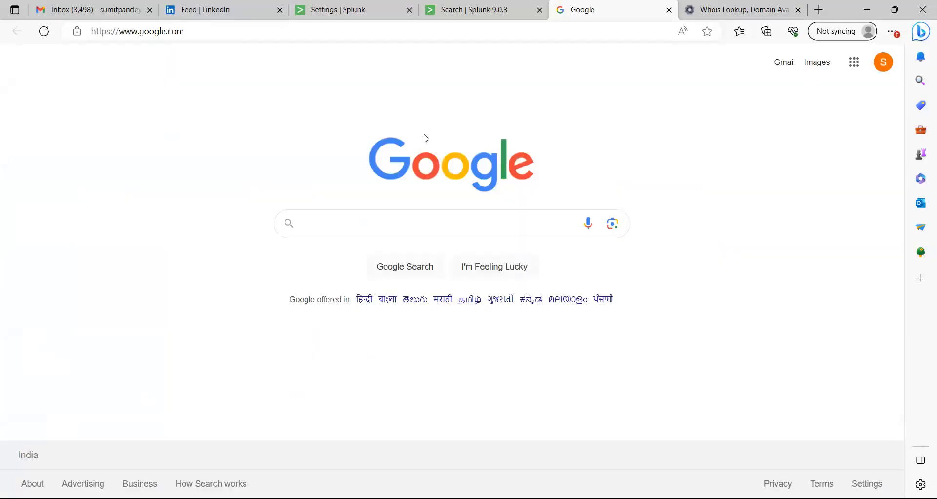
Step: Close the Google and search pages and start another new workflow action
left_click(491, 6)
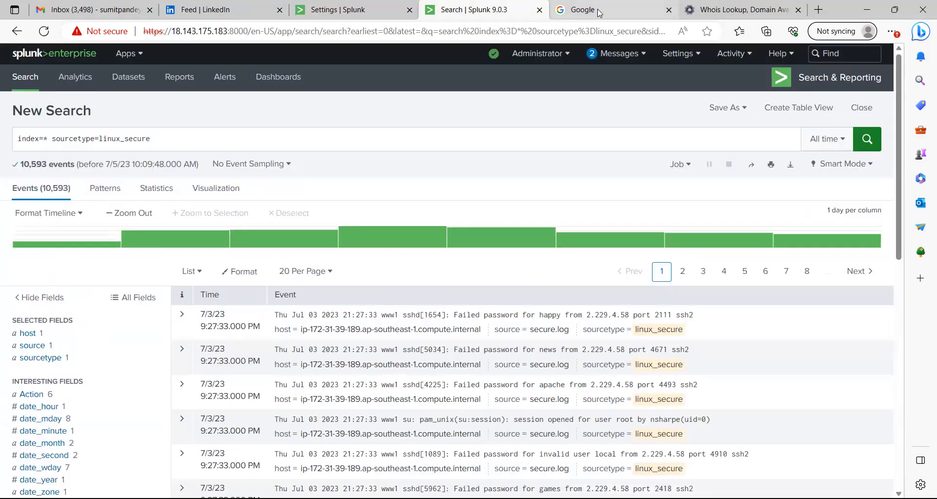
left_click(670, 10)
left_click(419, 5)
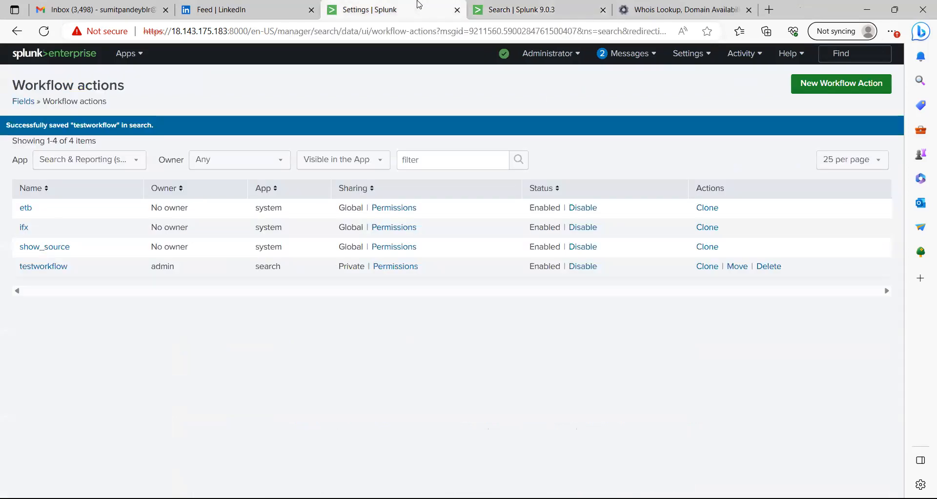
left_click(604, 9)
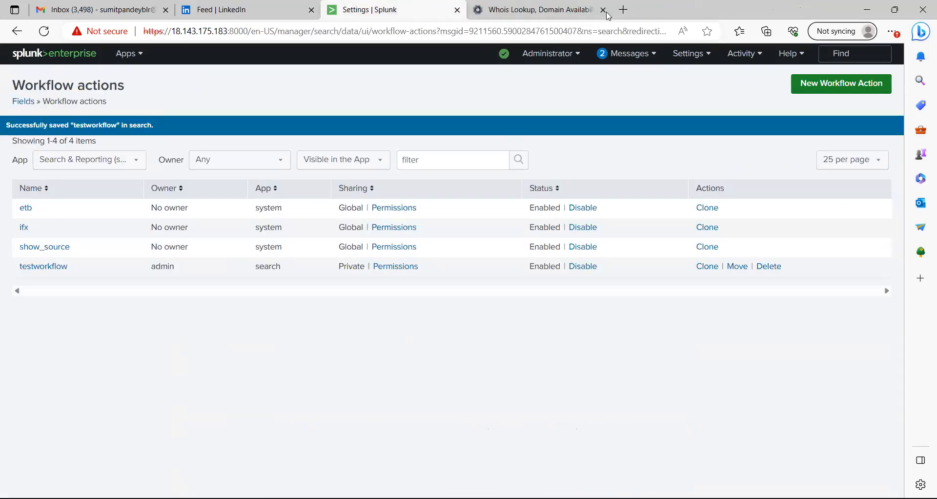
left_click(825, 83)
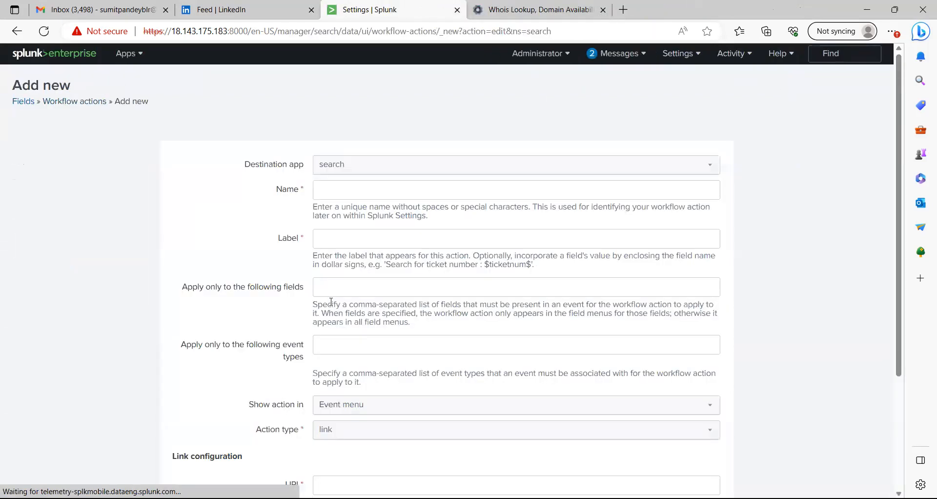
left_click(373, 190)
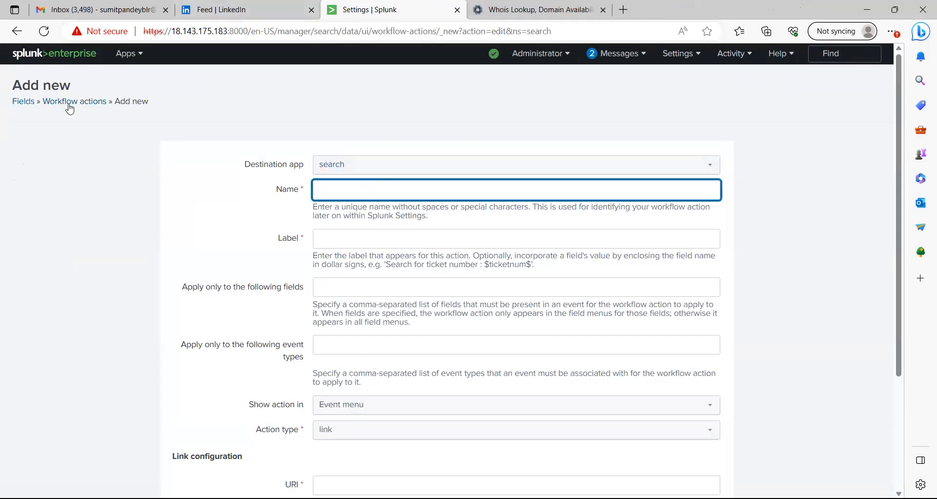
Step: Rerun the linux_secure search across all indexes for All time in a separate tab, keeping the new workflow action form open
left_click(126, 58)
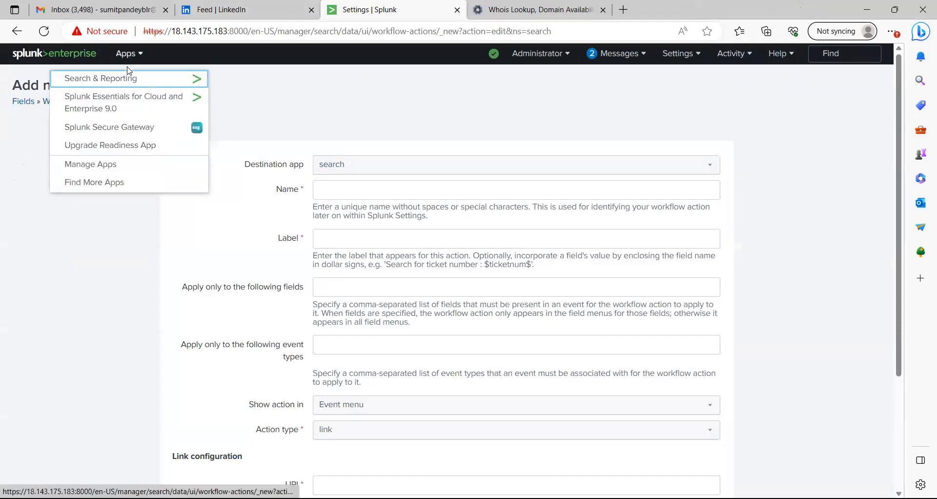
middle_click(126, 76)
left_click(512, 10)
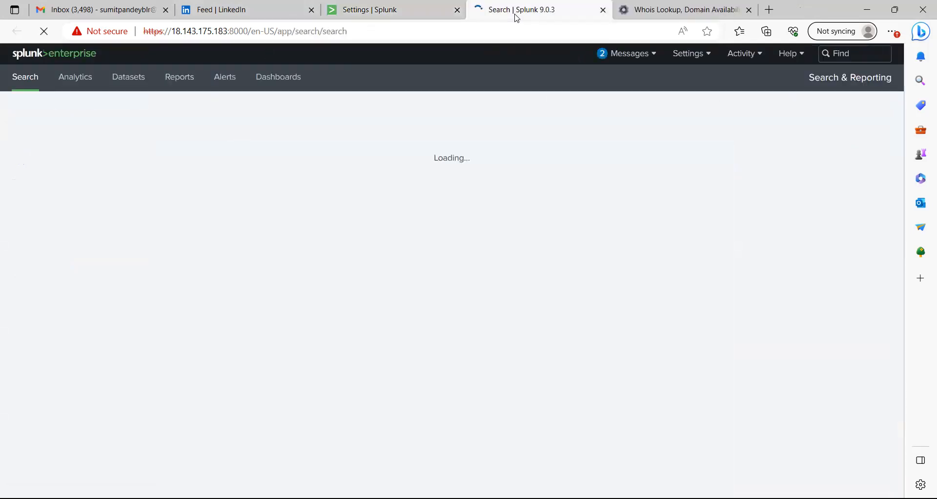
left_click(167, 146)
type("index")
left_click(156, 154)
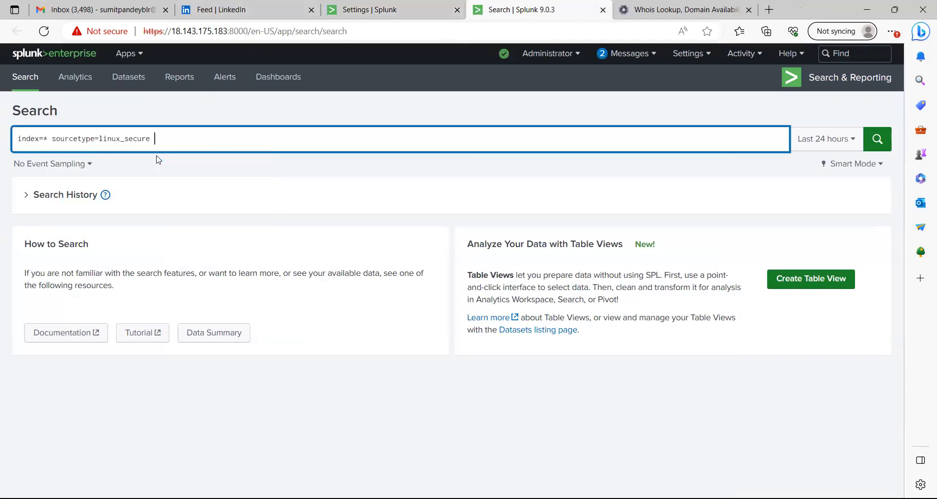
key("Return")
left_click(823, 140)
left_click(785, 204)
Step: Examine the IP field's top values and the IP address in the first event of the results
scroll(48, 418, "down", 1)
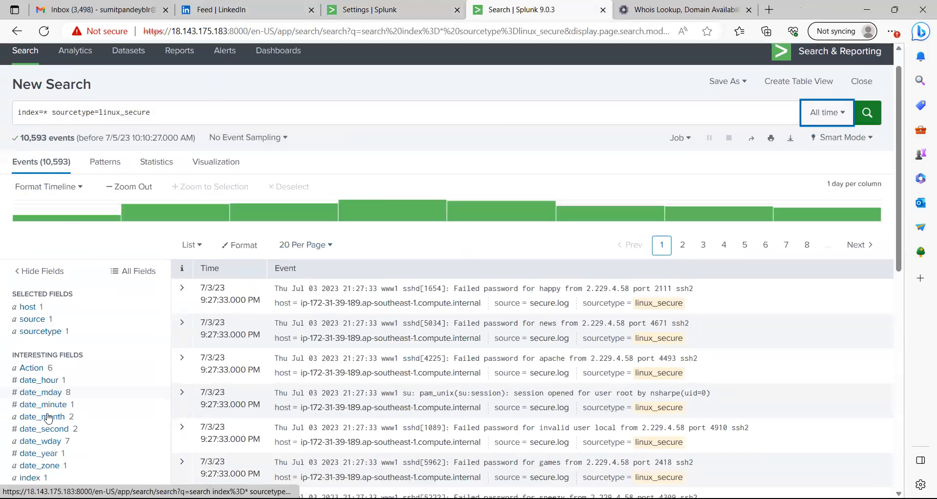
scroll(48, 418, "down", 4)
left_click(31, 291)
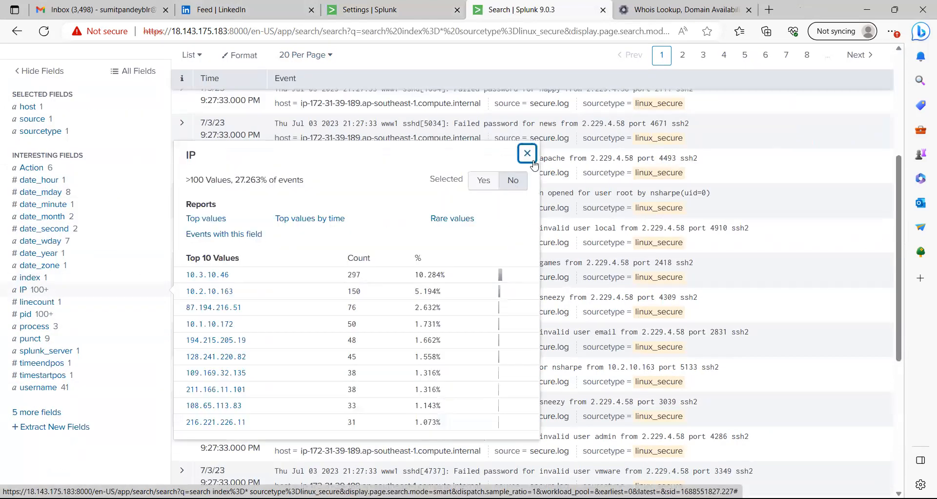
left_click(47, 458)
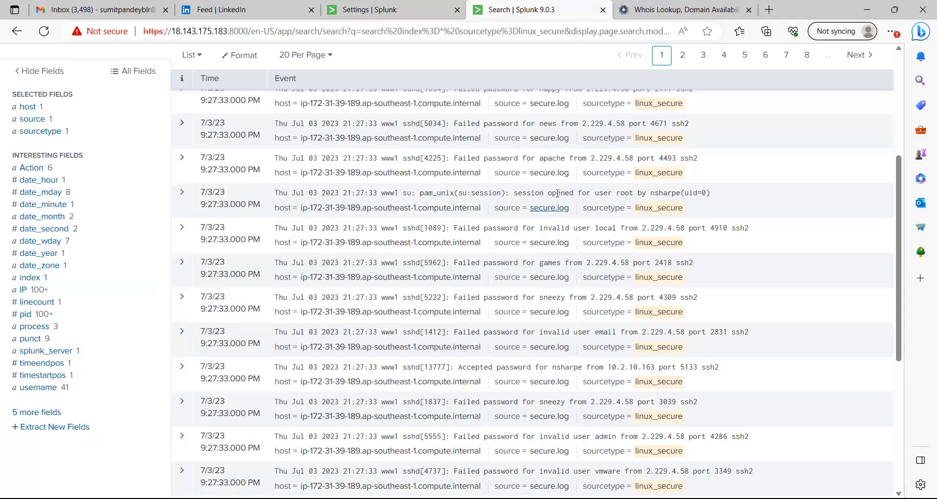
scroll(590, 174, "up", 1)
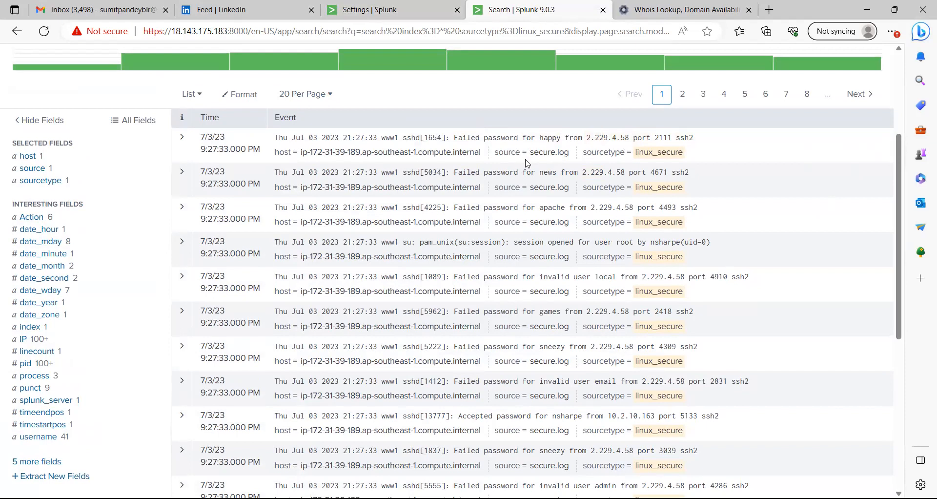
scroll(457, 178, "up", 3)
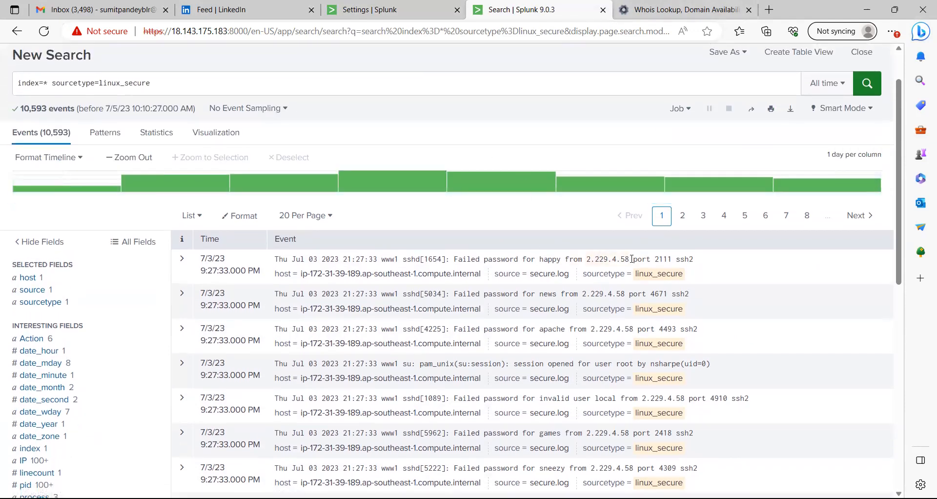
left_click_drag(629, 259, 586, 260)
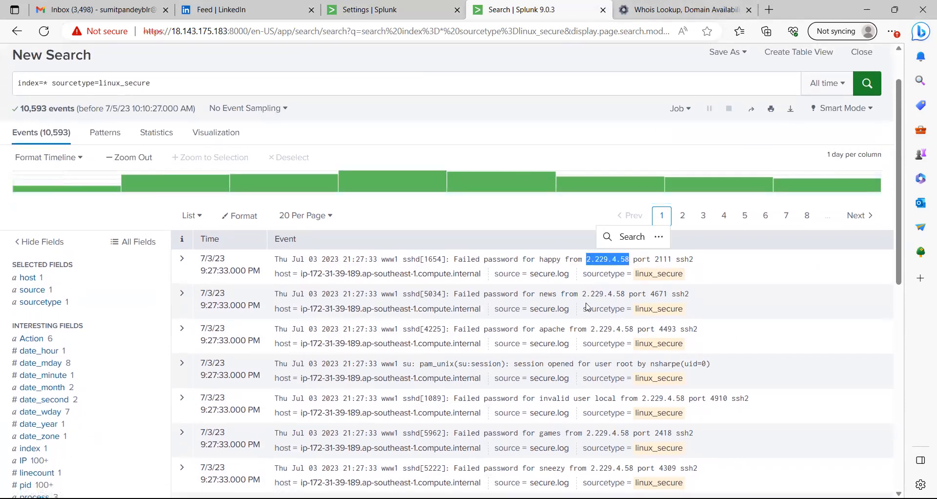
left_click(38, 462)
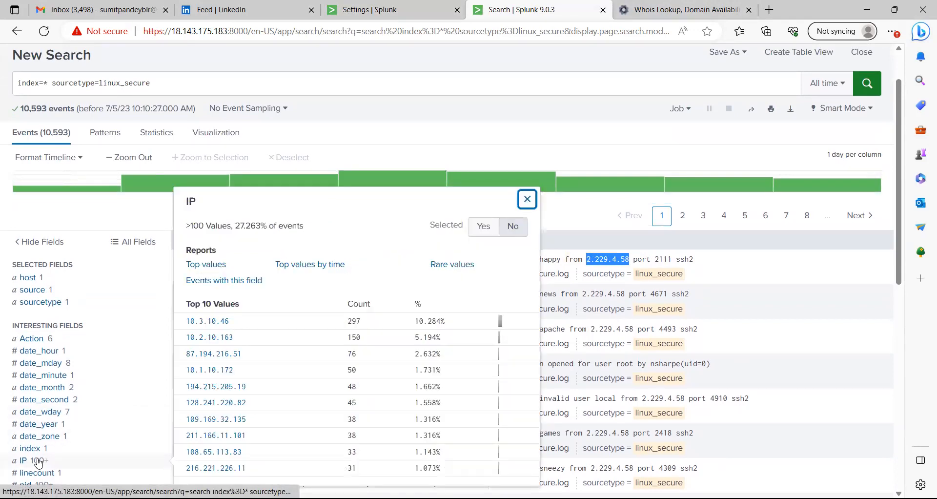
Step: Return to the new workflow action form, name the action ipfinder and label it "More details about $IP$"
left_click(368, 9)
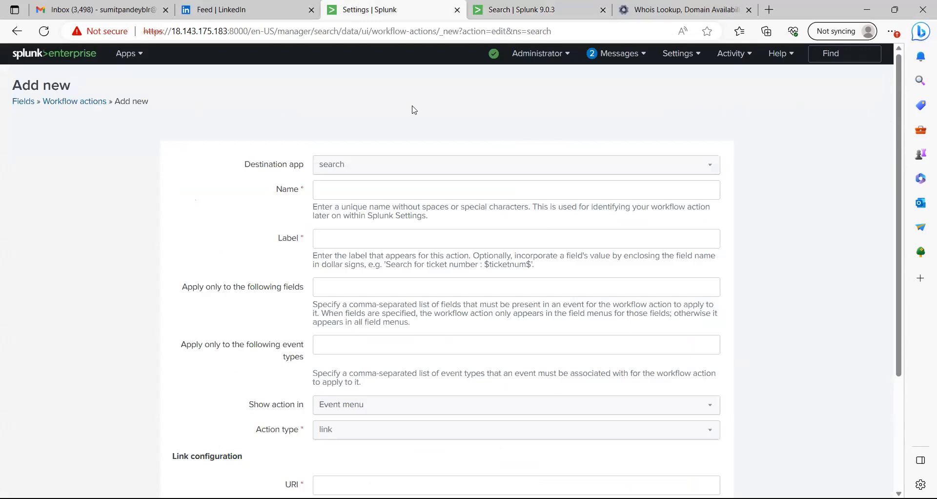
left_click(344, 190)
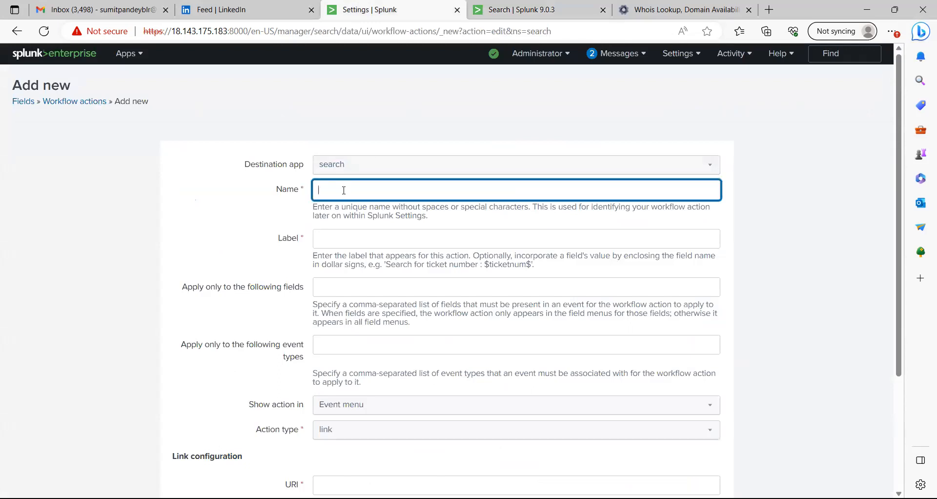
type("fet")
key("BackSpace")
key("BackSpace")
type("inde")
left_click(333, 242)
type("M")
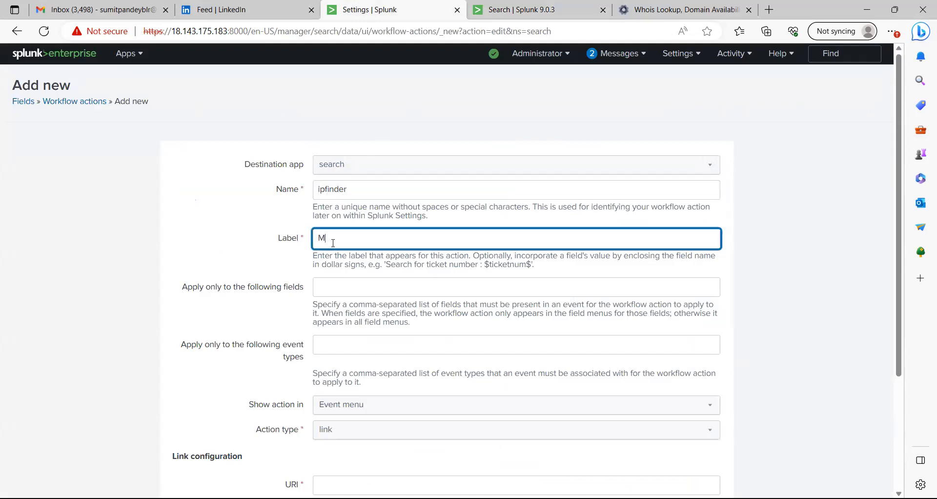
type("ore details about $IP$")
Step: Apply the ipfinder workflow action only to the IP field
scroll(406, 268, "down", 1)
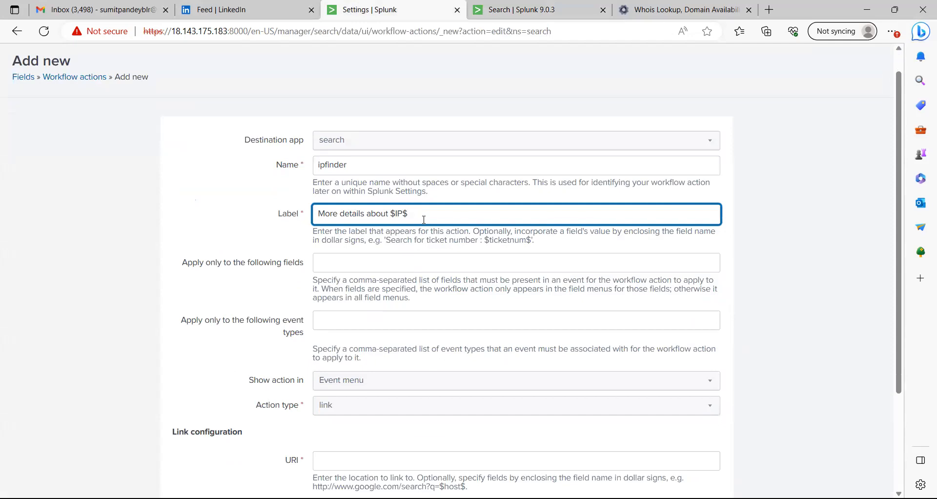
scroll(426, 229, "down", 1)
scroll(426, 226, "down", 1)
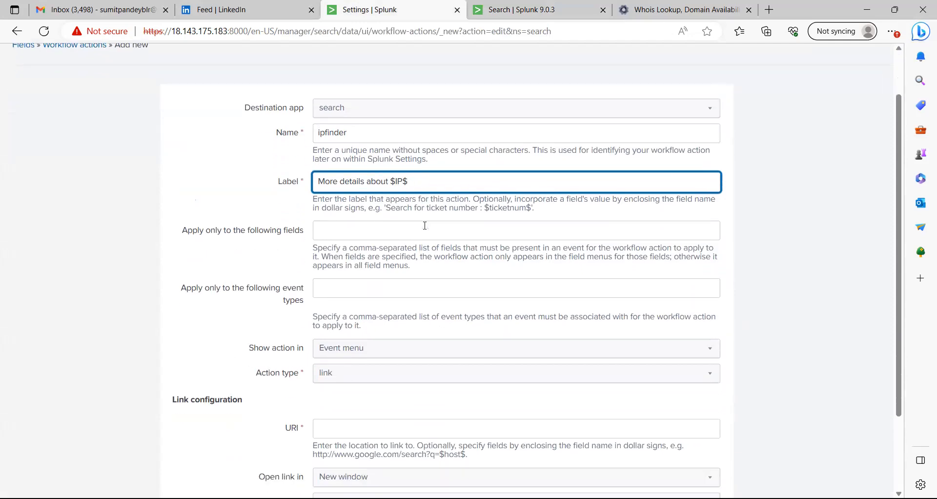
left_click(346, 229)
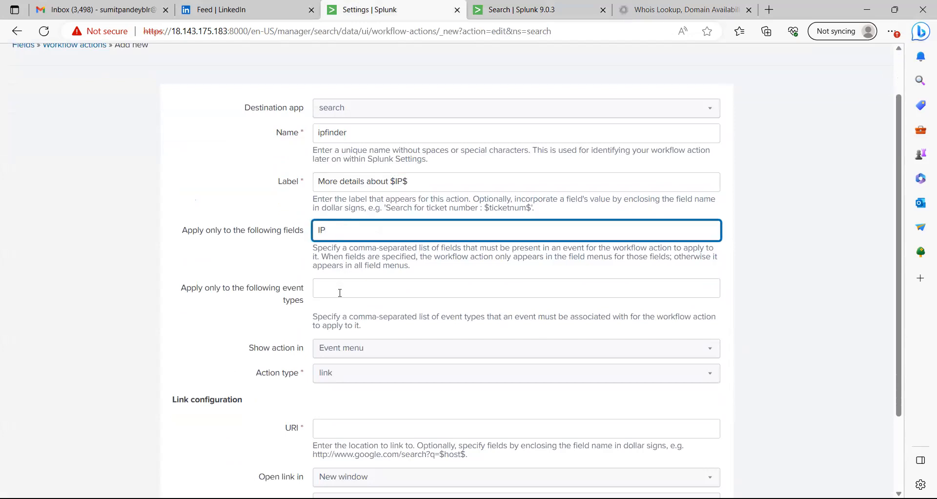
scroll(340, 293, "down", 3)
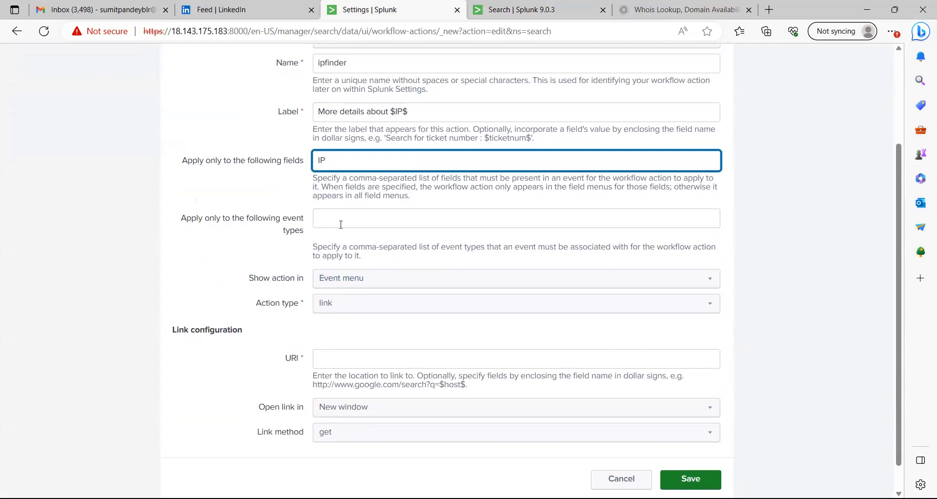
scroll(267, 258, "down", 2)
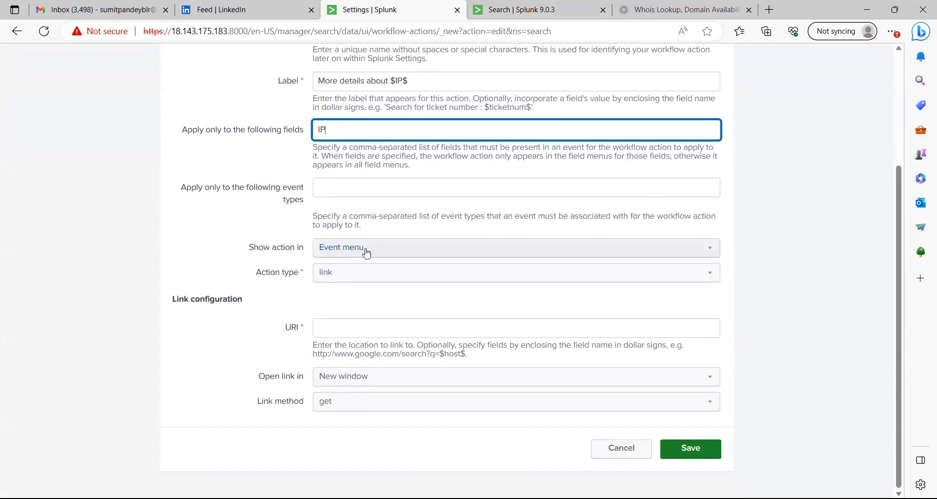
Step: Set the ipfinder action to show in Both menus and keep link as its action type
left_click(367, 253)
left_click(355, 288)
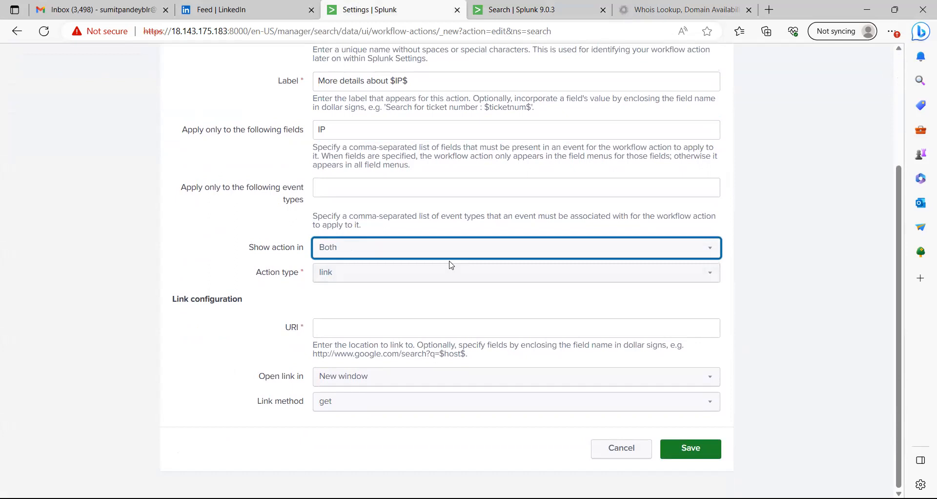
left_click(409, 276)
left_click(409, 275)
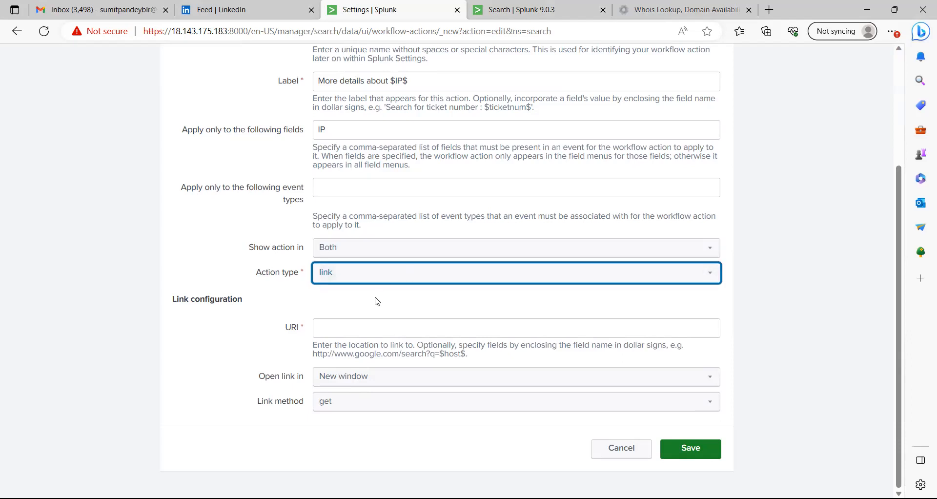
Step: Check the base web address of the open DomainTools Whois Lookup page for use in the link URI
left_click(349, 333)
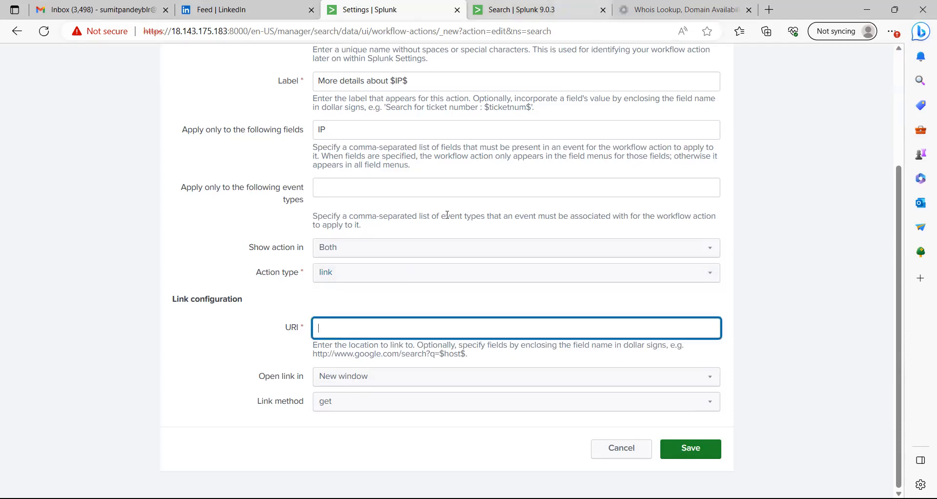
left_click(654, 8)
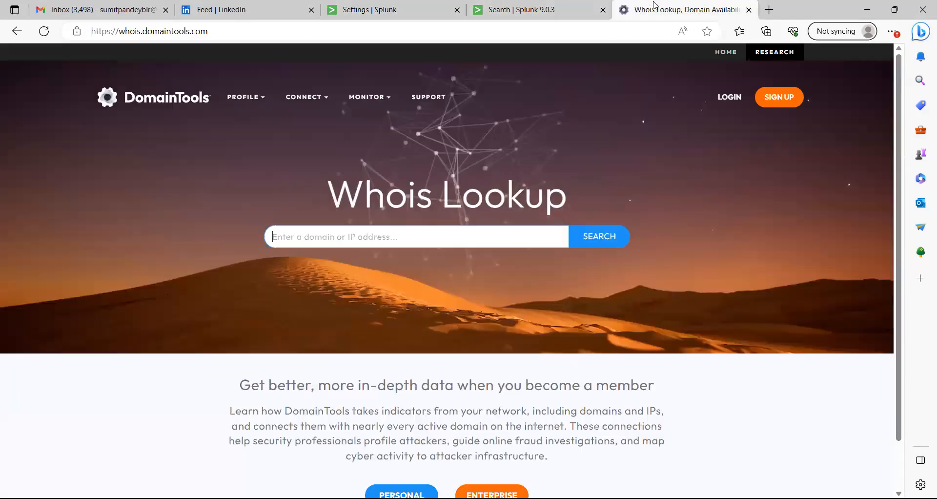
left_click(234, 30)
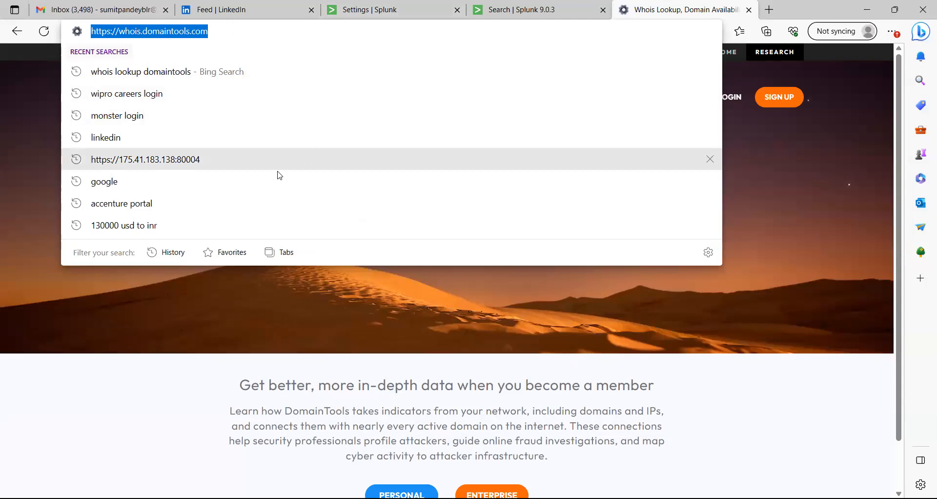
left_click(235, 35)
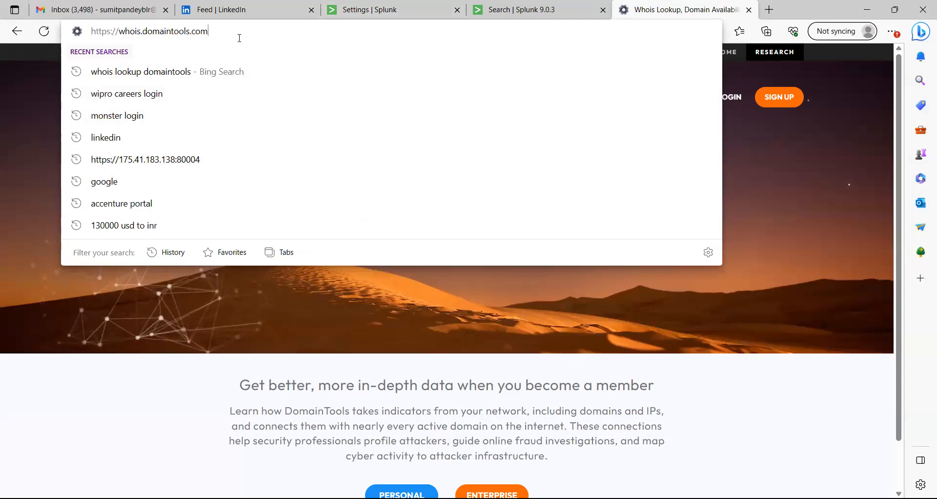
left_click(117, 397)
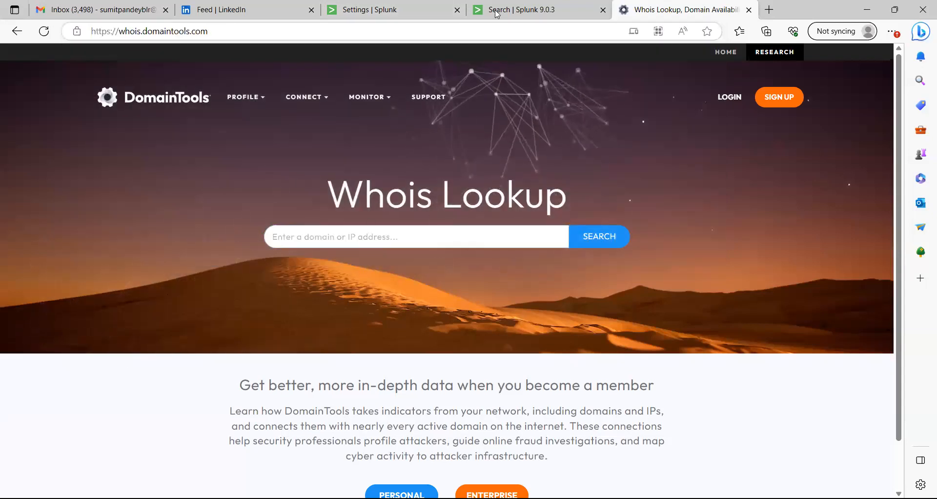
Step: Copy the IP address 2.229.4.58 from the first linux_secure event and look it up in DomainTools Whois Lookup
left_click(498, 12)
left_click(477, 73)
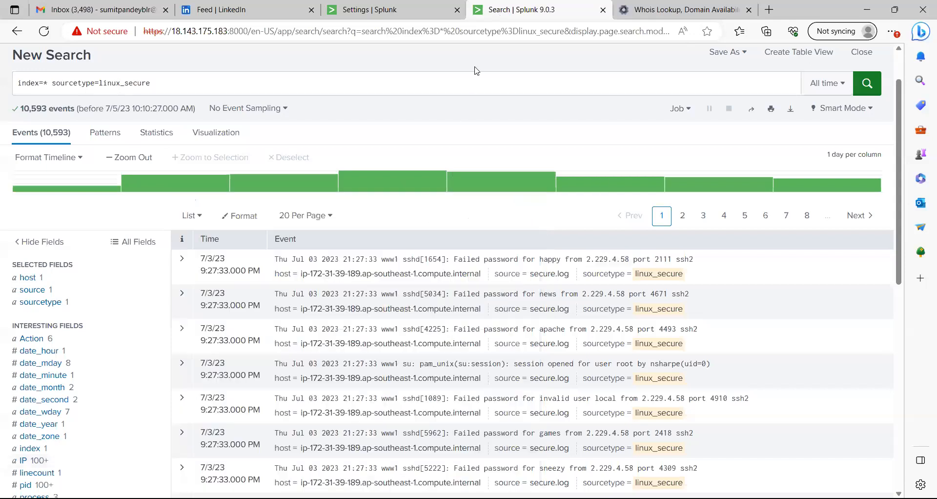
left_click_drag(631, 259, 587, 261)
key("ctrl+c")
left_click(679, 10)
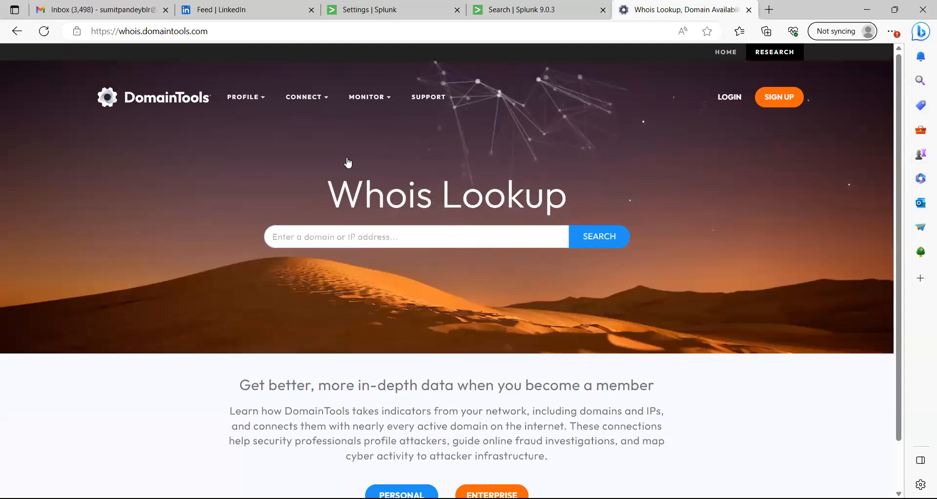
left_click(328, 238)
key("ctrl+v")
key("Return")
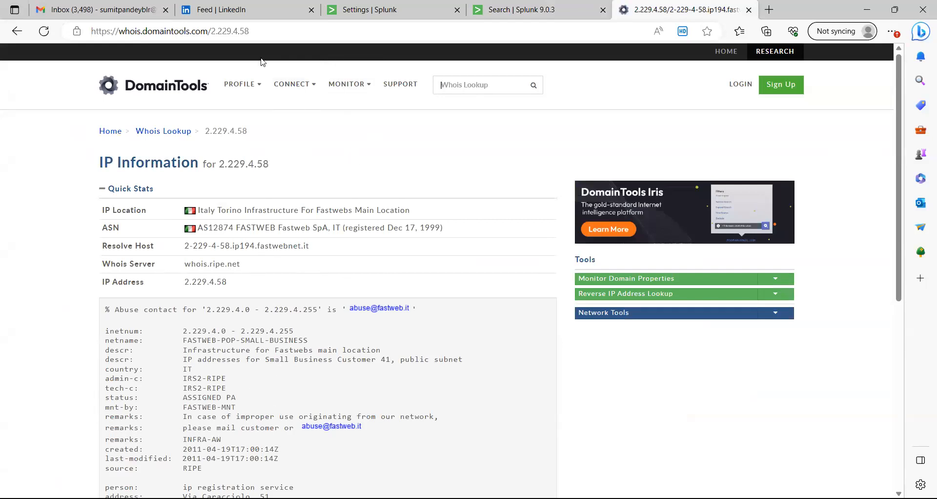
left_click_drag(254, 31, 210, 29)
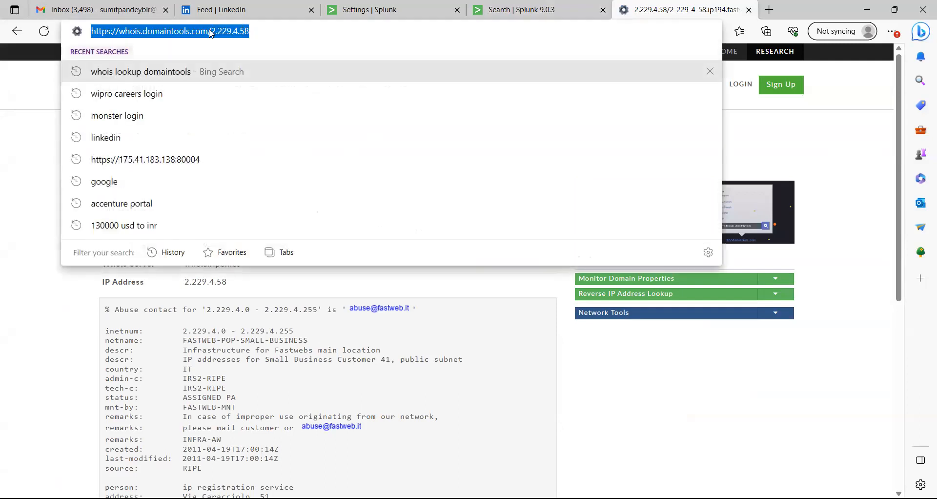
left_click(521, 9)
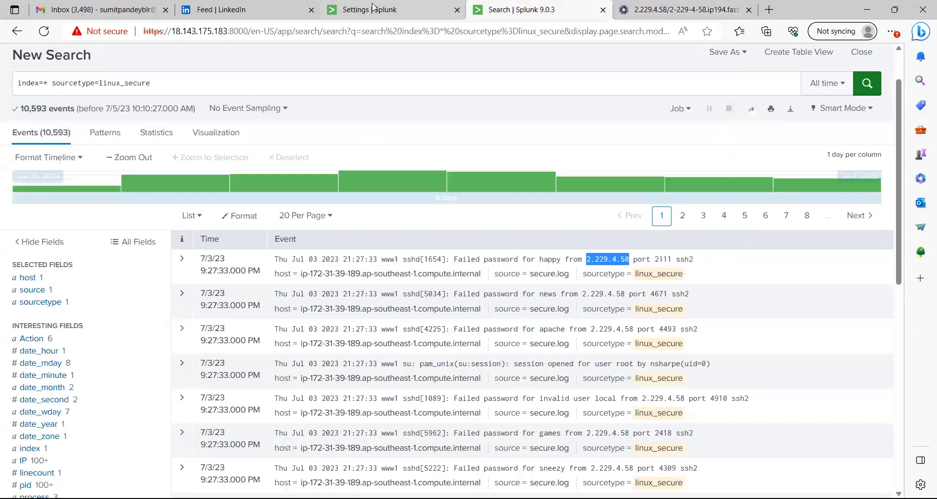
left_click(374, 9)
type("https://whois.domaintools.com/2.229.4.58")
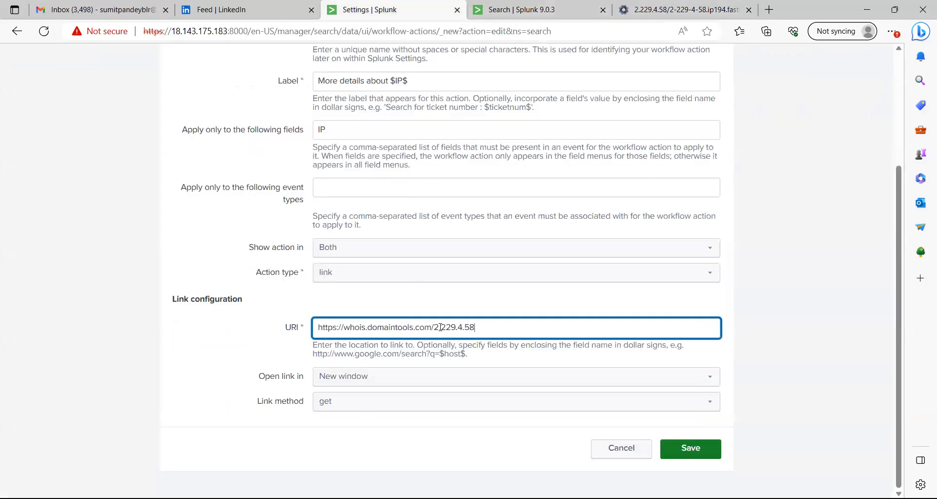
double_click(436, 327)
type("$$")
left_click(438, 327)
type("IP$")
double_click(442, 327)
left_click(480, 328)
Step: Review the completed ipfinder workflow action settings and save the action
scroll(471, 350, "up", 2)
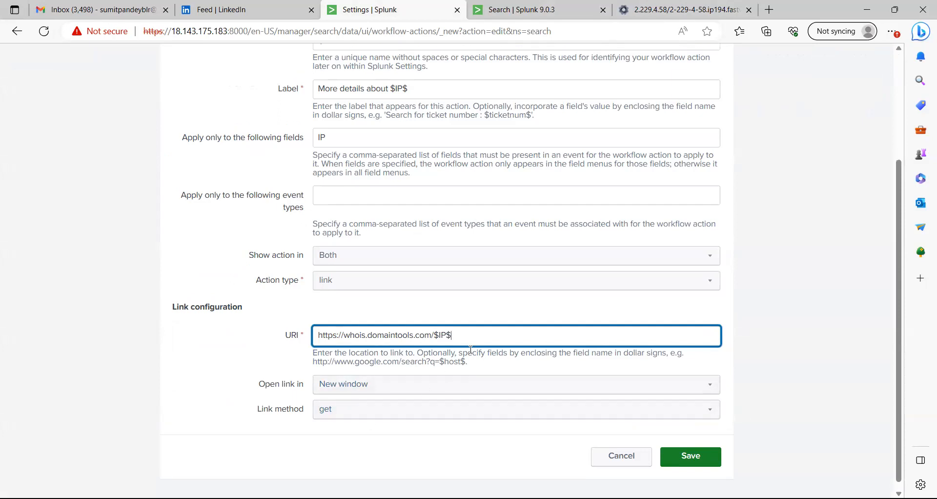
scroll(471, 353, "up", 1)
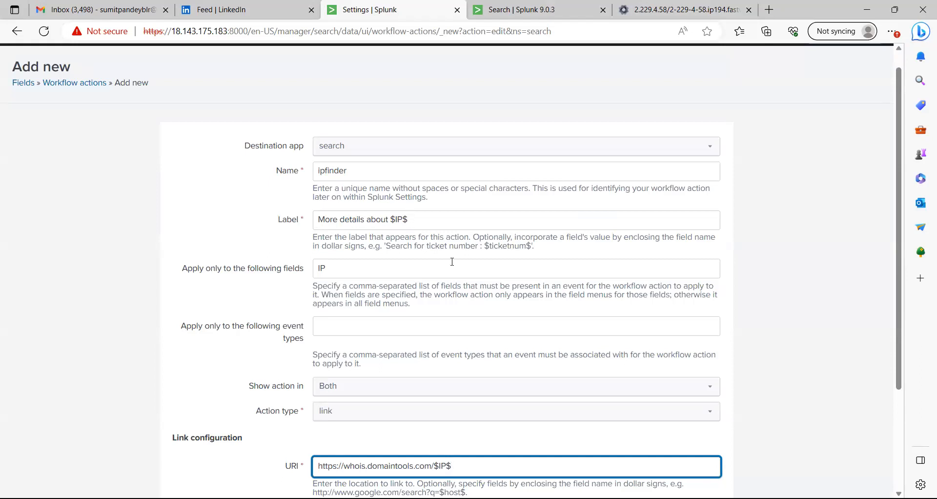
scroll(452, 262, "down", 3)
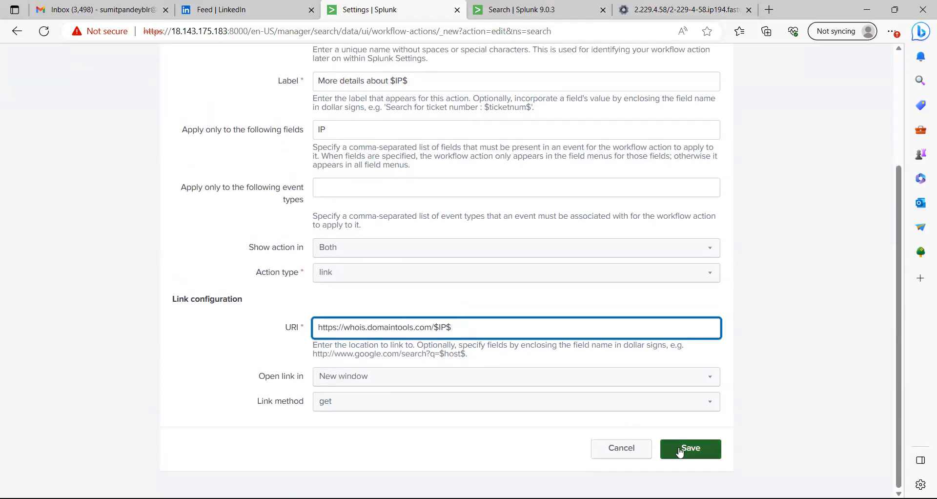
left_click(680, 453)
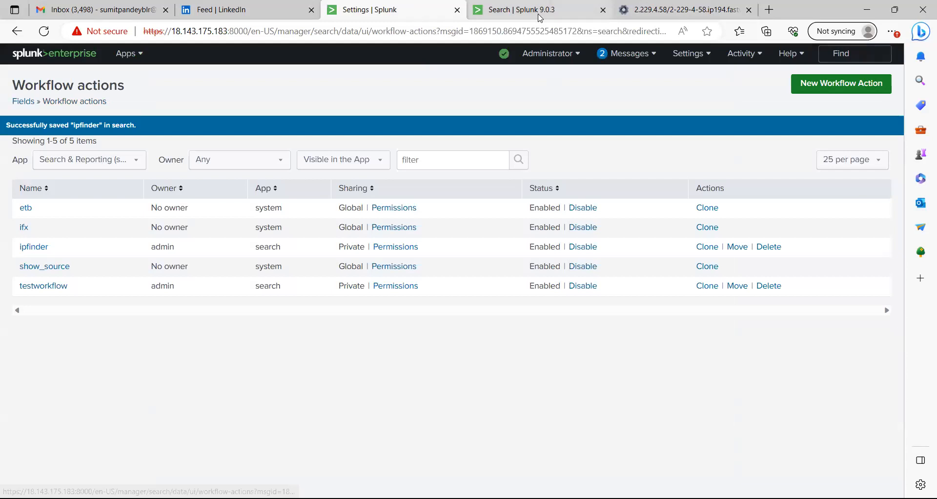
Step: Reload the linux_secure search and check the first event's available actions for the new IP details link
left_click(537, 9)
left_click(45, 32)
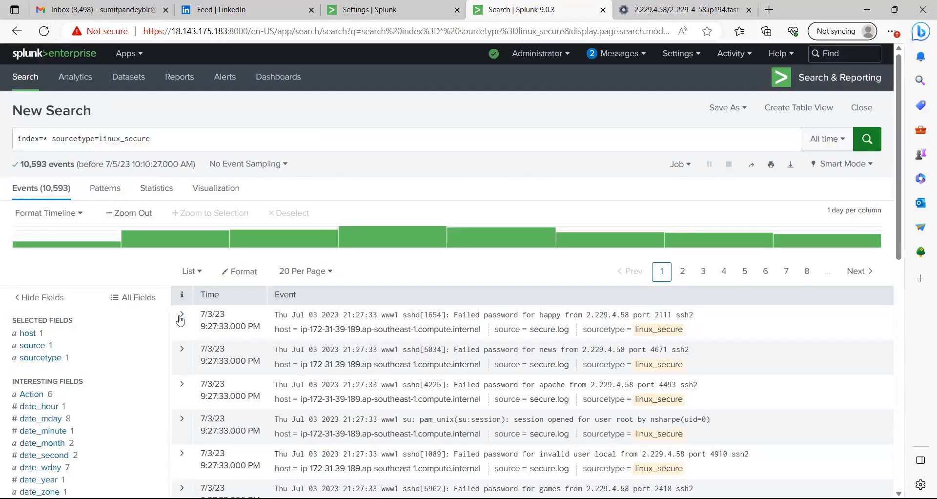
left_click(181, 315)
scroll(330, 382, "down", 3)
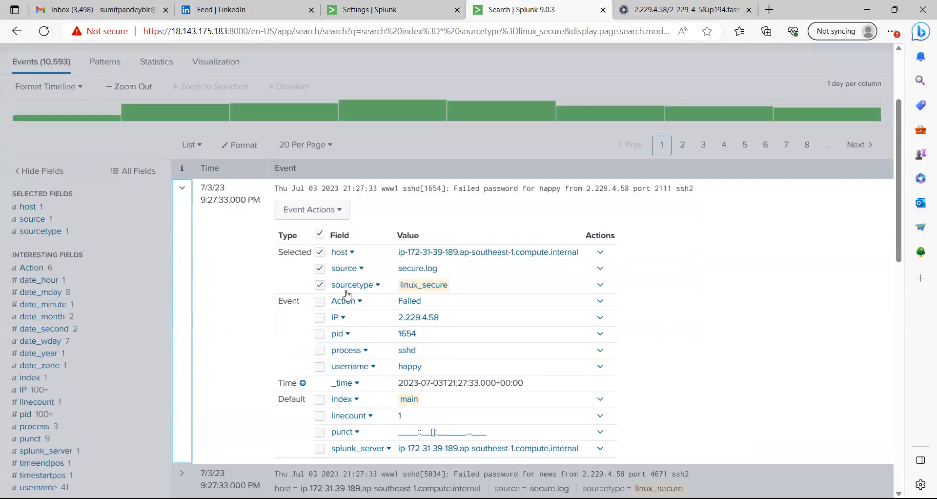
left_click(315, 209)
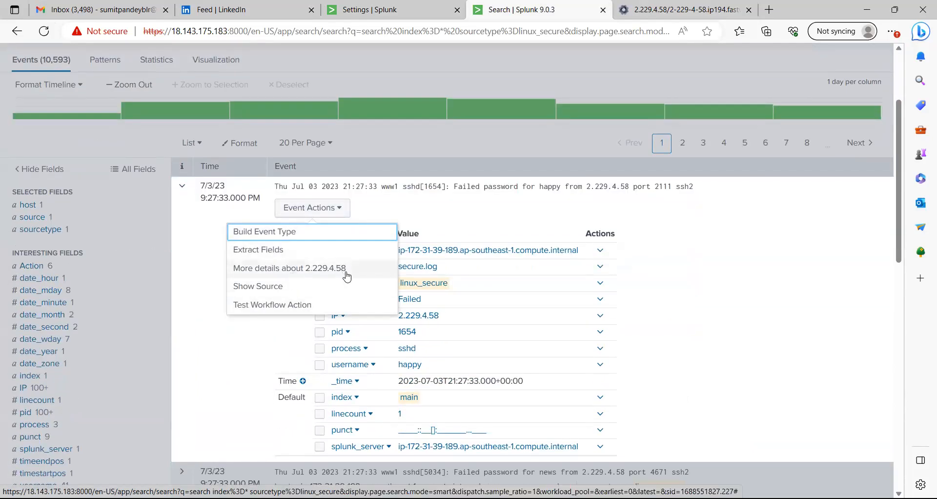
left_click(409, 77)
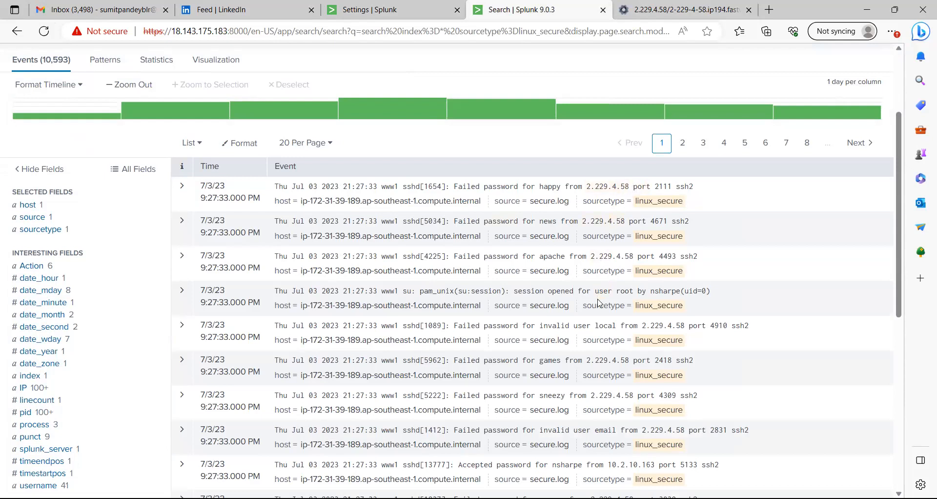
Step: Run "More details about 10.2.10.163" from the accepted-password event's actions and check the opened Whois page's address
scroll(600, 361, "down", 3)
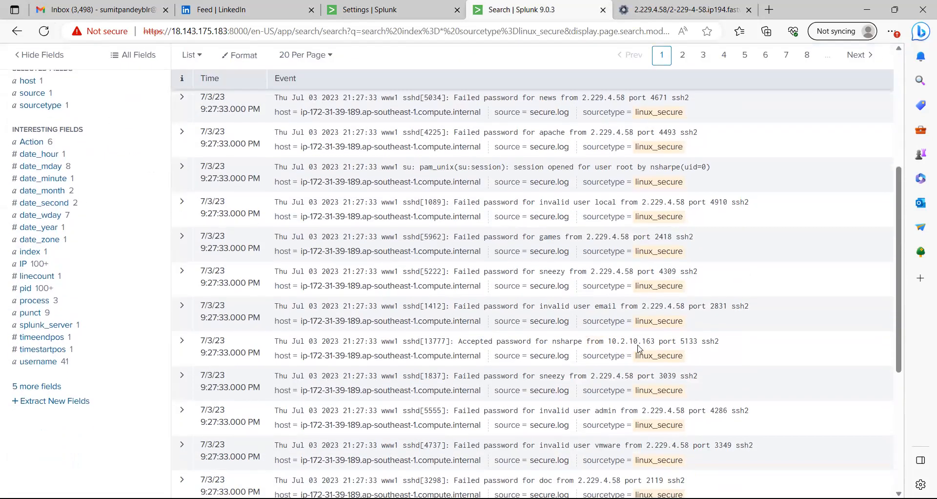
scroll(619, 353, "down", 1)
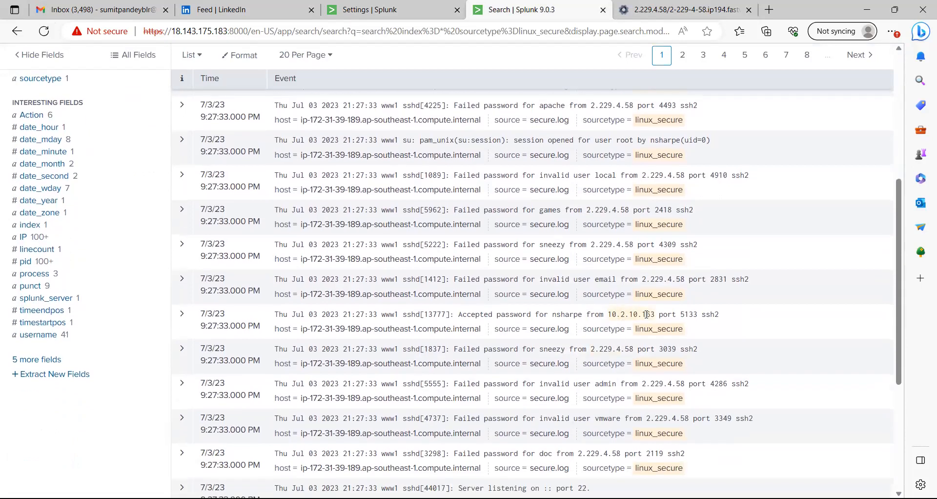
left_click(181, 314)
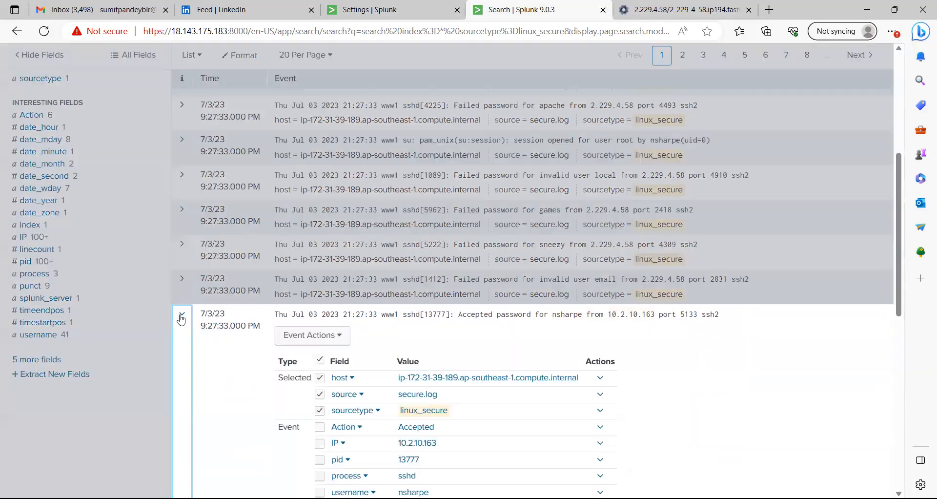
left_click(292, 335)
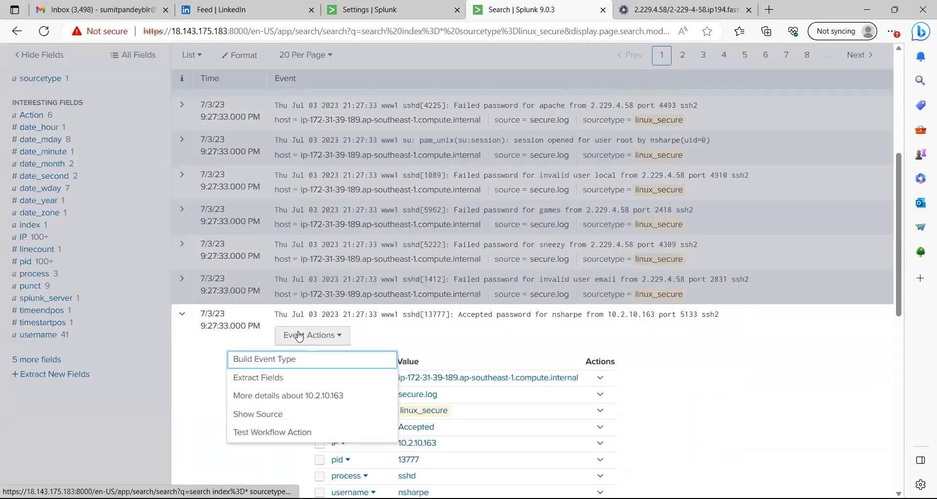
left_click(288, 397)
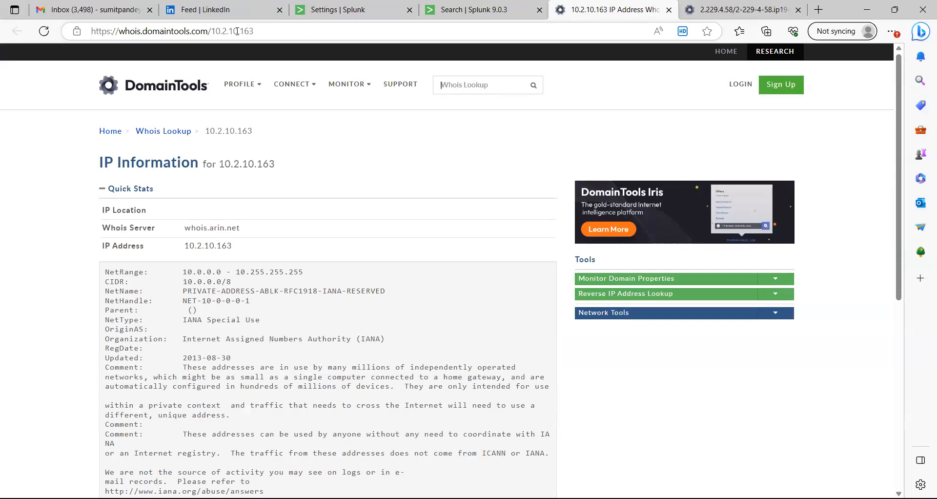
left_click(271, 35)
left_click(271, 34)
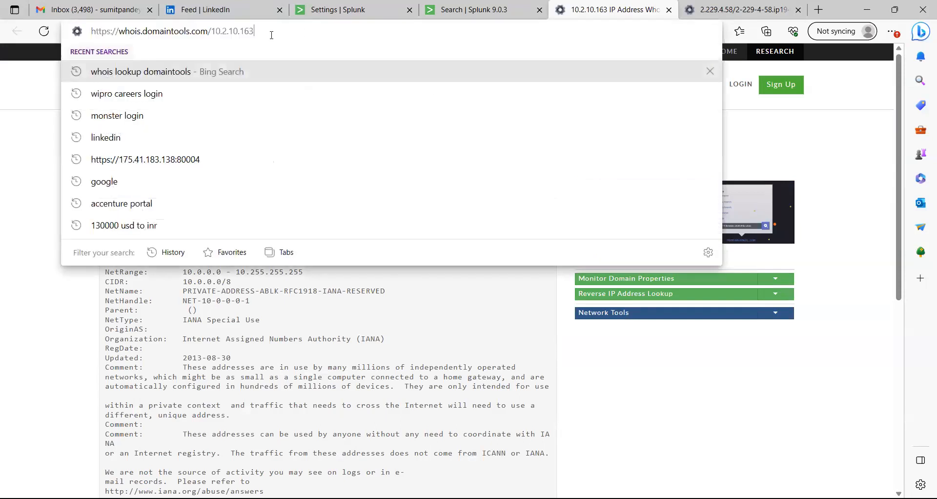
left_click(28, 302)
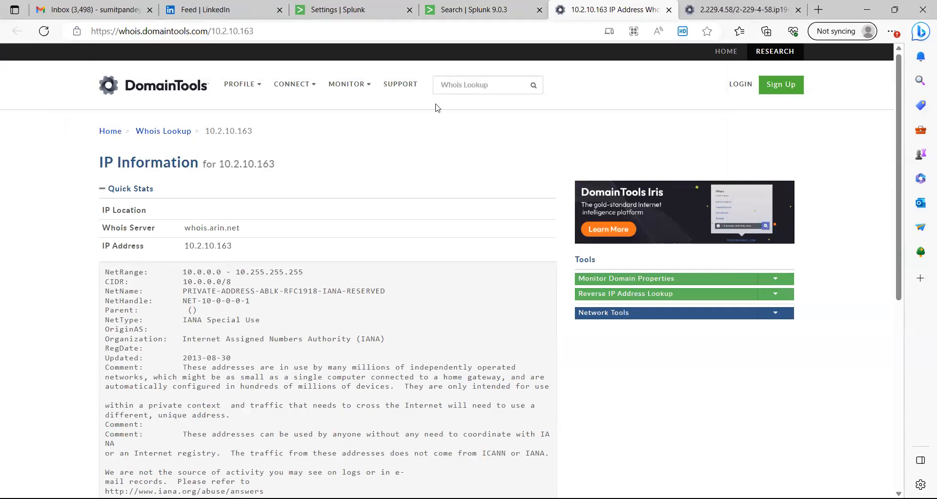
Step: Return to the linux_secure search results and review both custom workflow actions listed for the first event
left_click(474, 10)
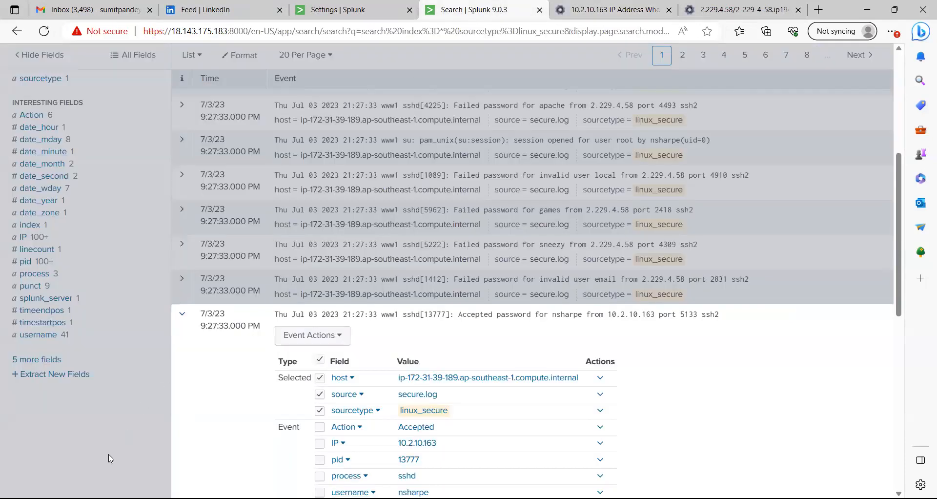
scroll(507, 243, "up", 5)
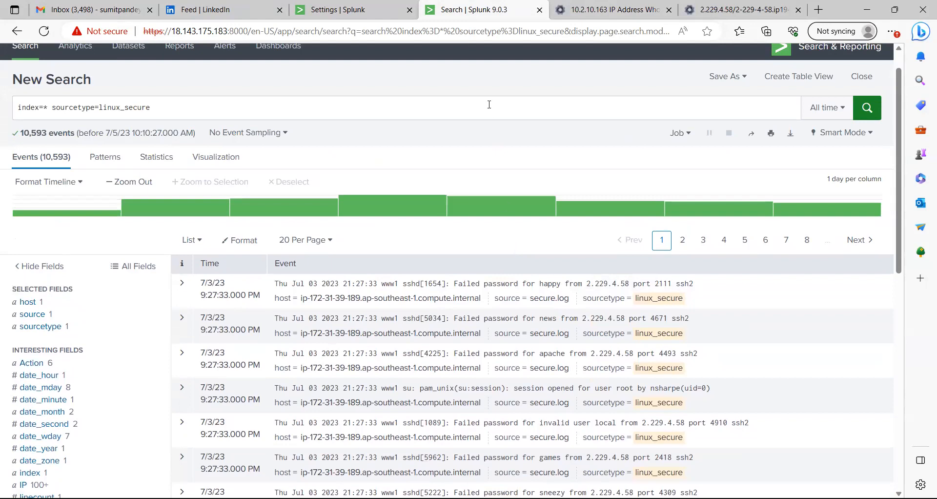
scroll(489, 105, "up", 1)
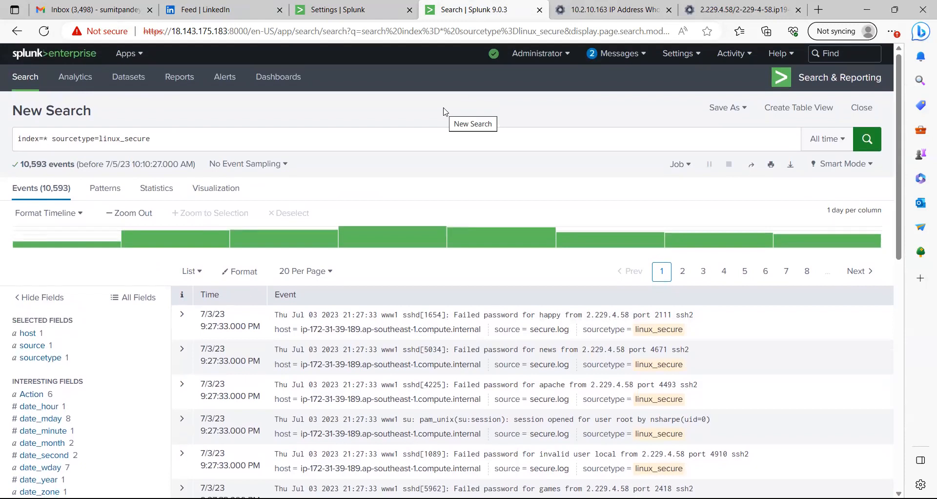
left_click(182, 314)
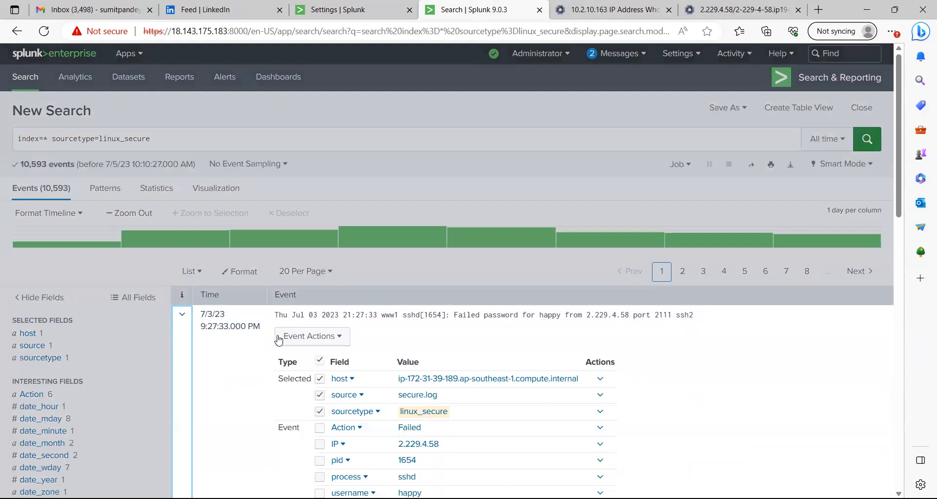
left_click(297, 337)
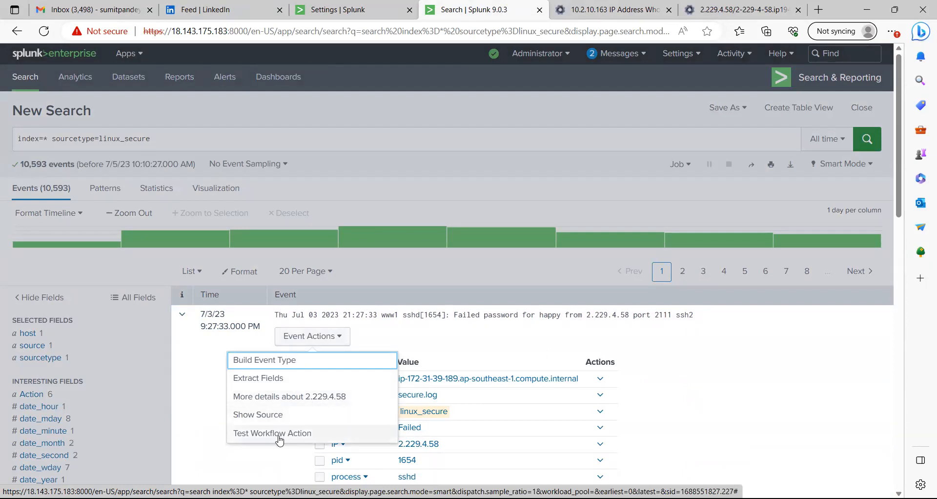
left_click(182, 314)
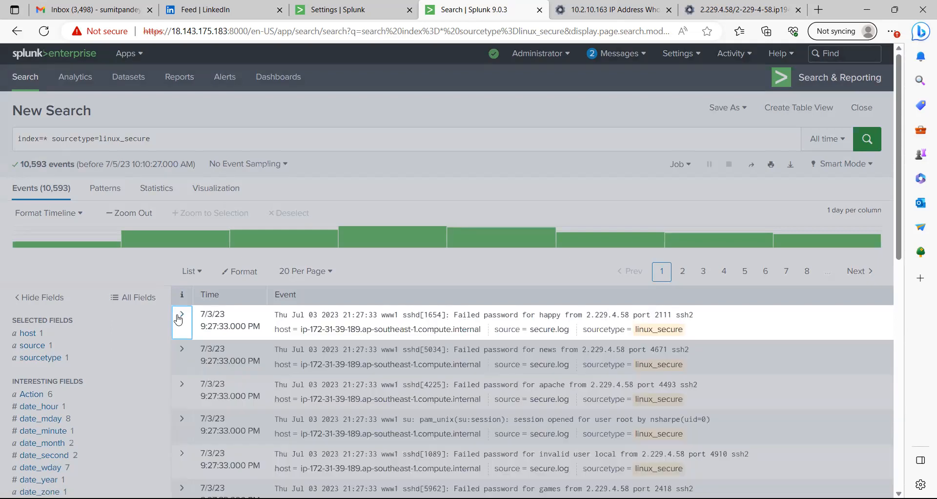
scroll(570, 133, "up", 1)
scroll(570, 133, "down", 1)
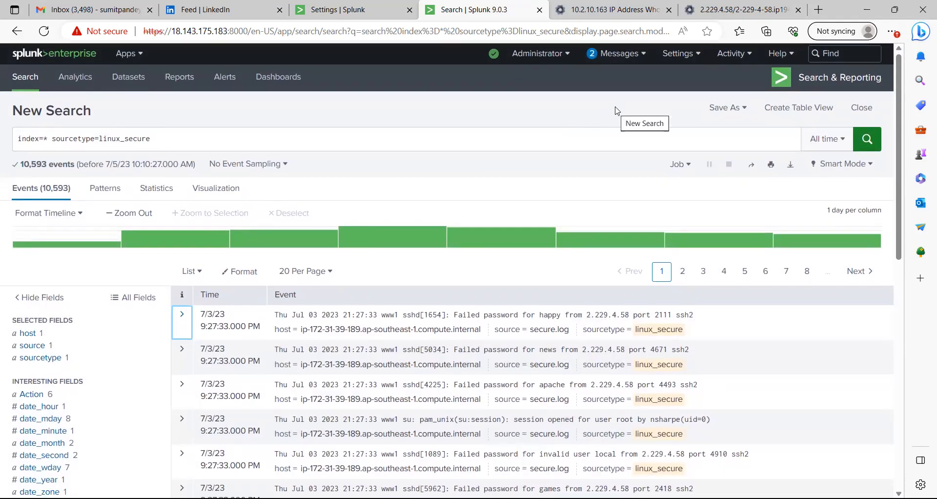
Step: Close the linux_secure search results and return to the saved workflow actions list
left_click(680, 60)
left_click(448, 75)
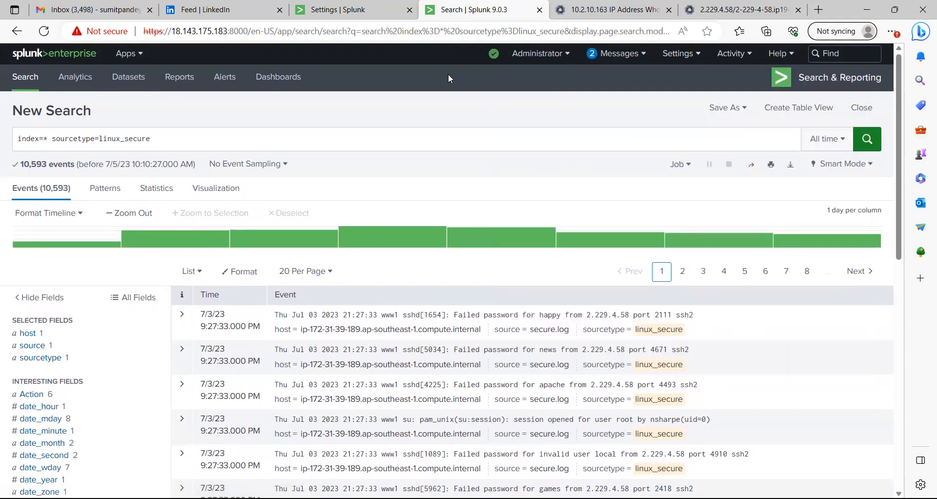
left_click(539, 10)
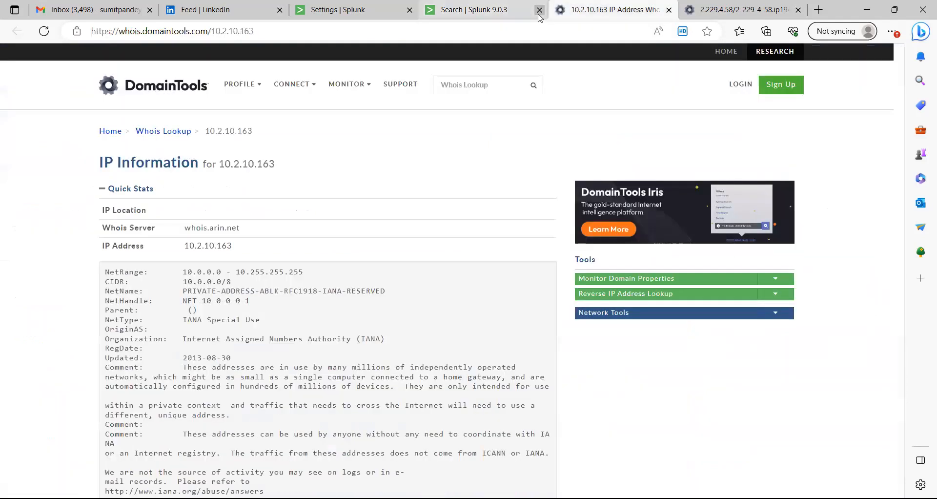
left_click(352, 10)
Step: Start a new workflow action with the post link method and examine its post arguments and link-opening setting
left_click(823, 85)
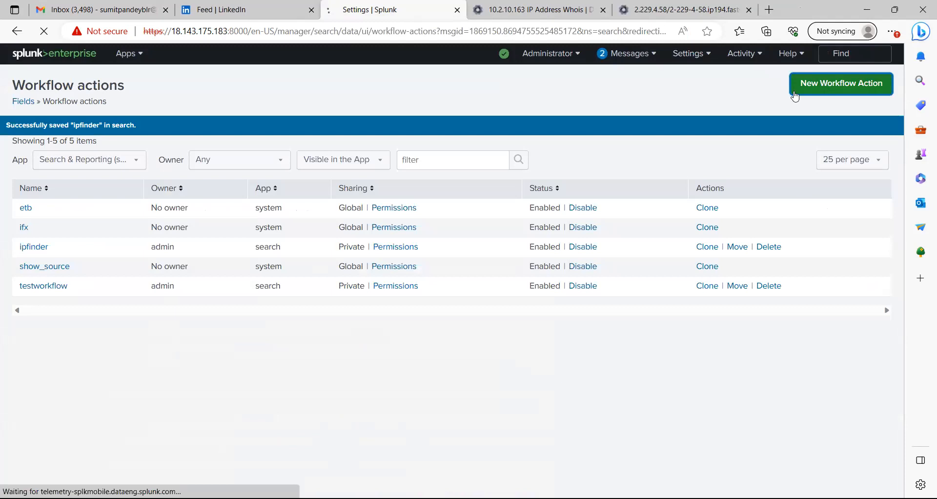
scroll(376, 369, "down", 3)
scroll(386, 293, "up", 3)
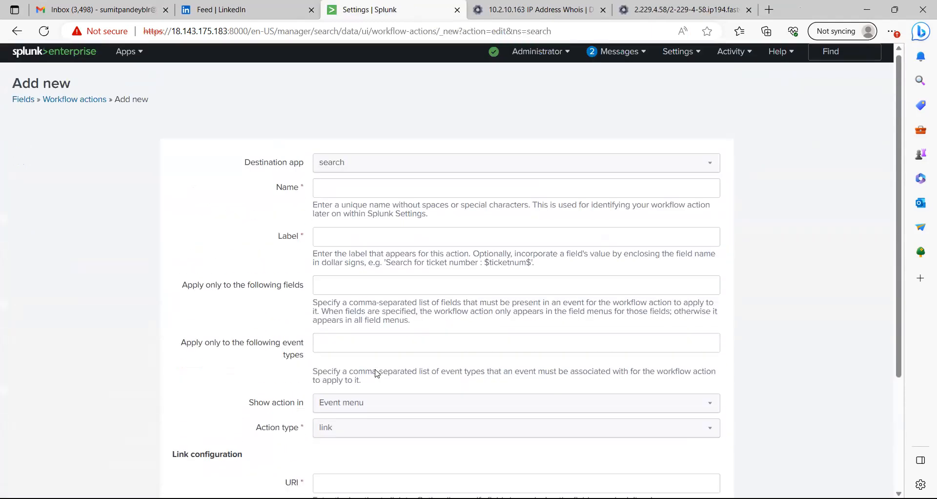
scroll(403, 228, "down", 3)
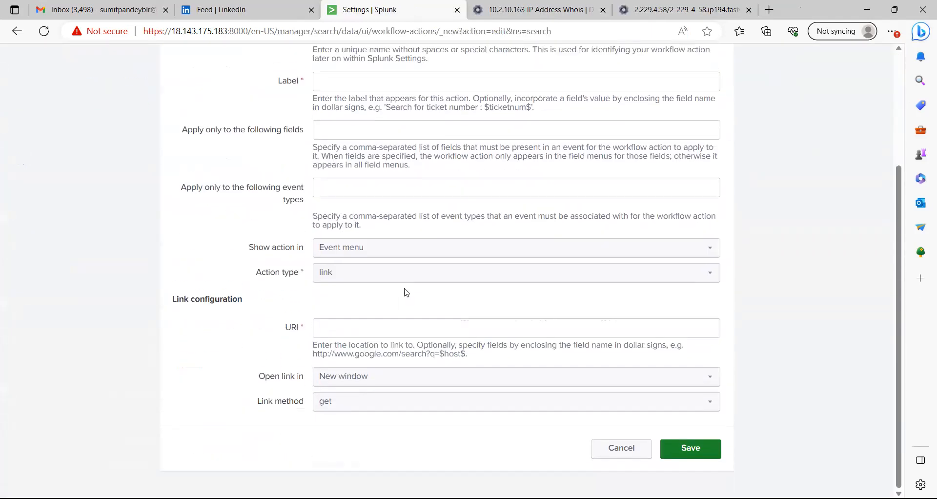
left_click(351, 413)
left_click(338, 434)
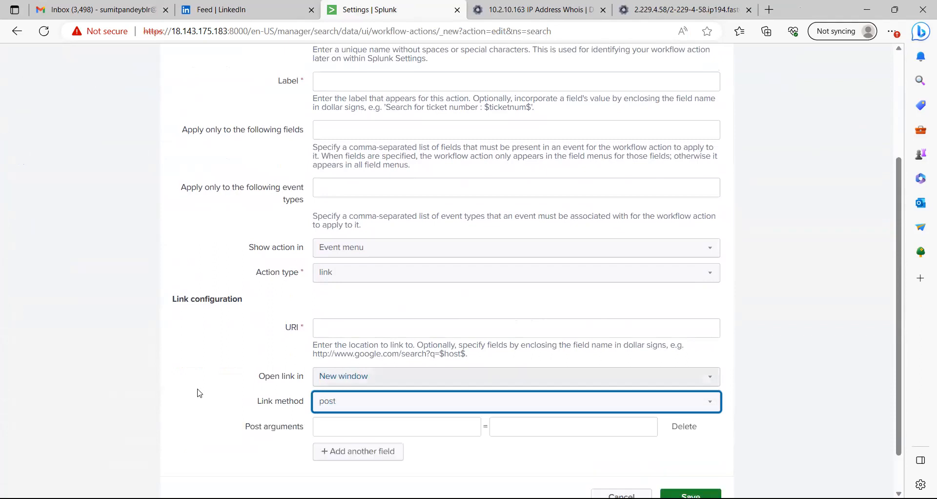
left_click(387, 428)
left_click(232, 389)
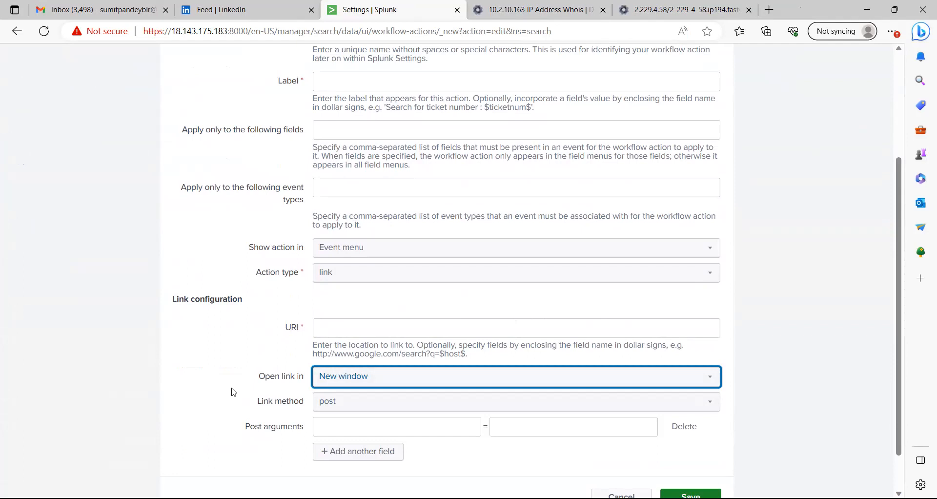
Step: Review the post link configuration once more and leave the new workflow action form without saving
scroll(233, 392, "down", 1)
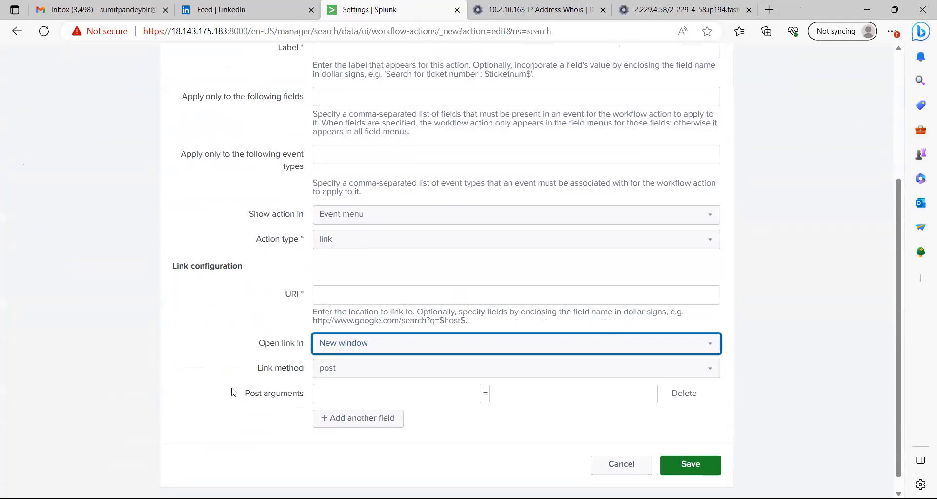
left_click(351, 373)
left_click(346, 396)
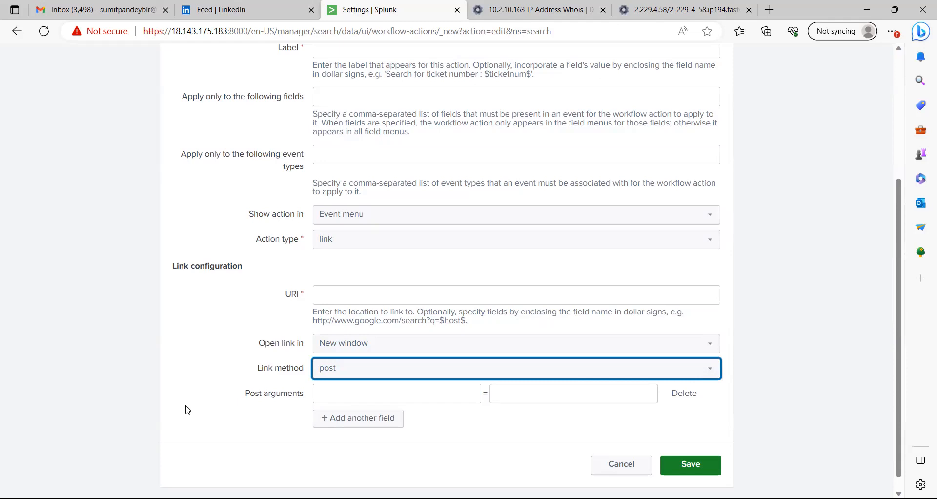
scroll(188, 410, "up", 4)
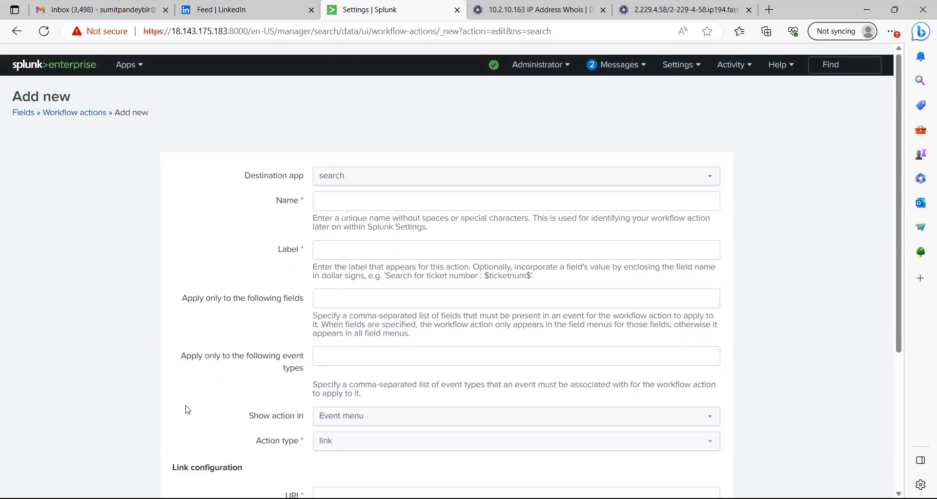
scroll(409, 280, "down", 3)
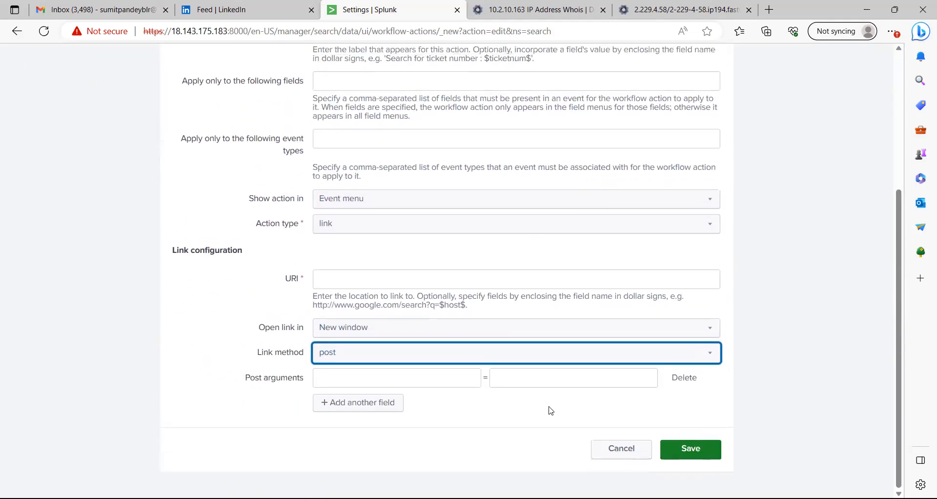
scroll(149, 99, "up", 3)
left_click(92, 101)
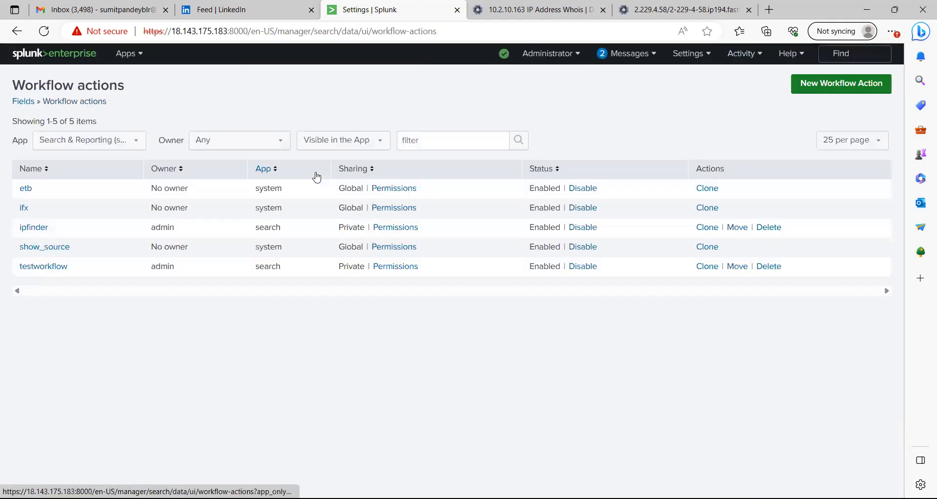
Step: Start a new workflow action in the search app and name it splunksecondarysearch
left_click(855, 87)
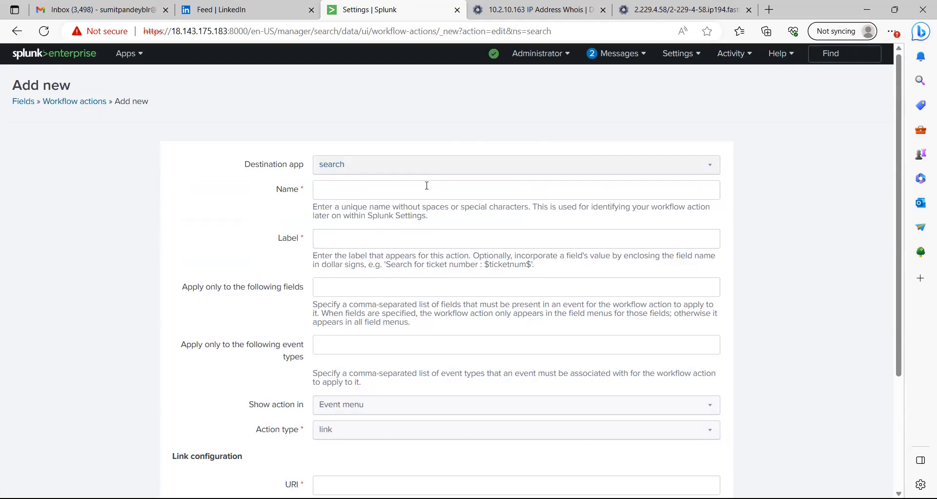
scroll(364, 173, "down", 1)
left_click(342, 156)
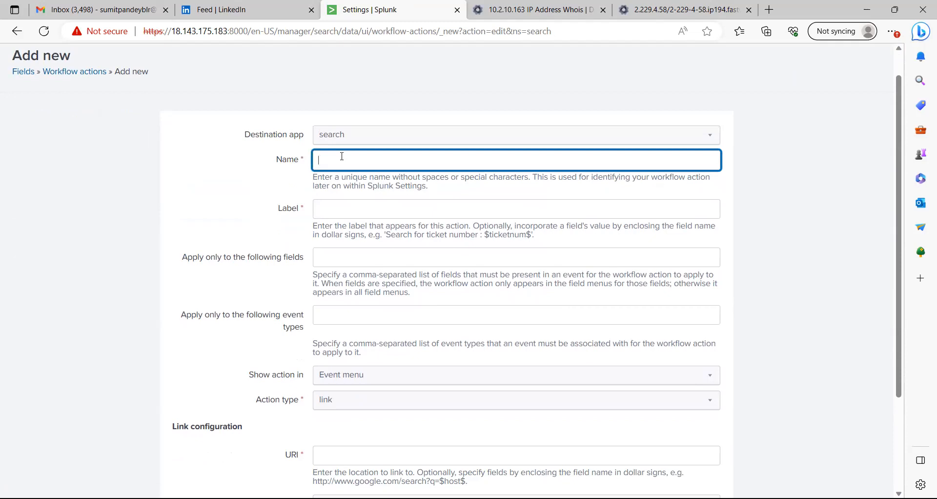
type("splunksecondarysearch")
left_click(343, 211)
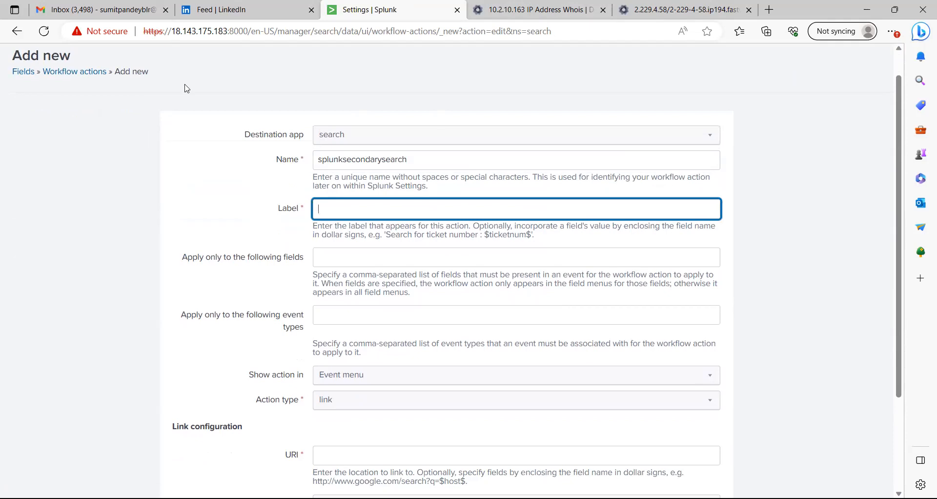
Step: Open Search & Reporting in a separate browser tab and run index=* sourcetype=linux_secure over all time
scroll(187, 89, "up", 1)
left_click(130, 54)
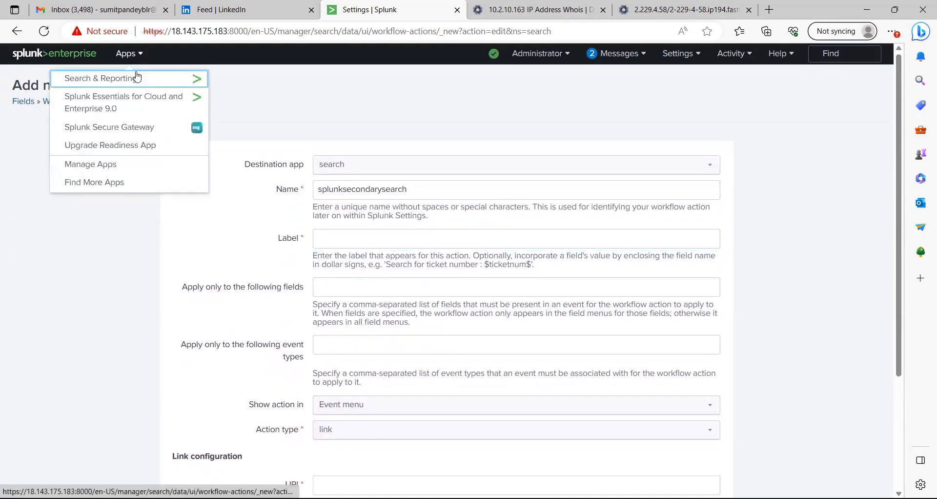
left_click(102, 78, "ctrl")
left_click(490, 17)
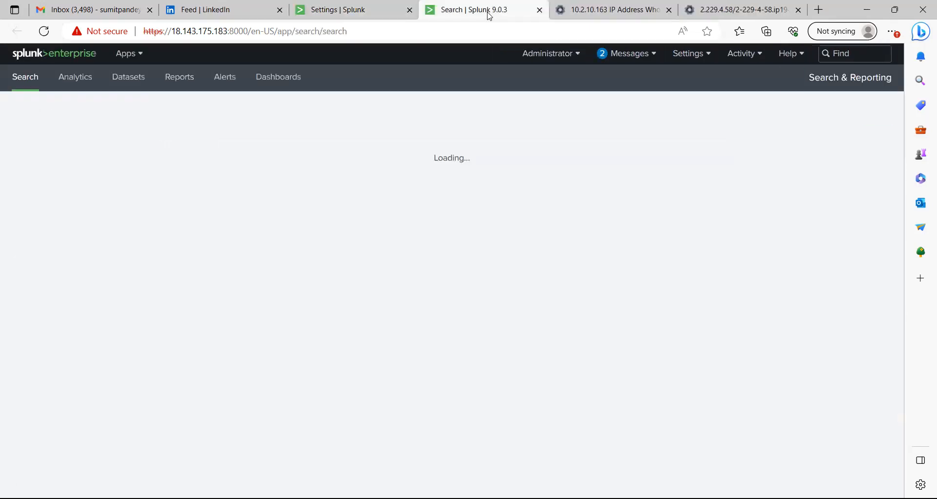
left_click(141, 139)
type("index")
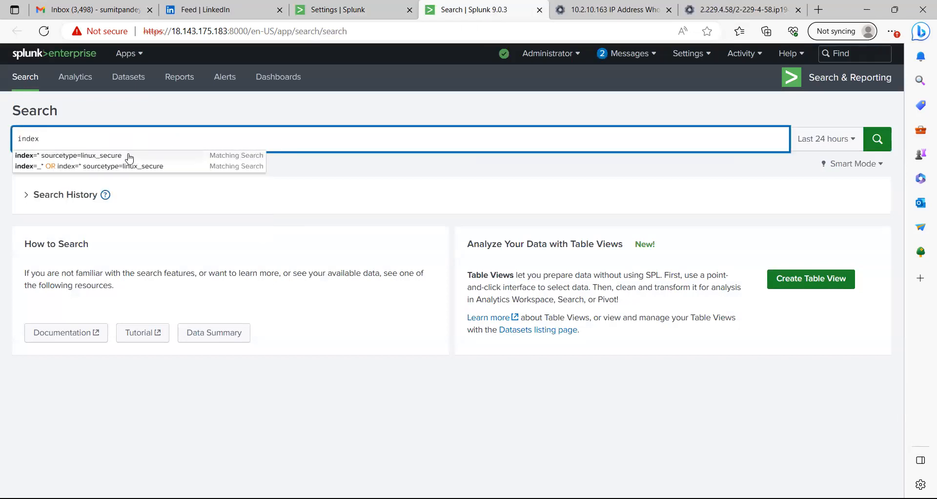
left_click(129, 156)
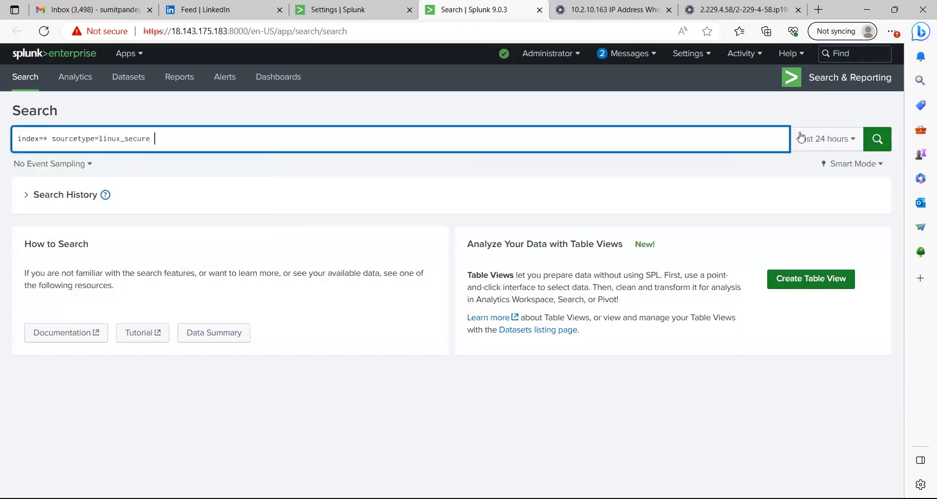
left_click(829, 141)
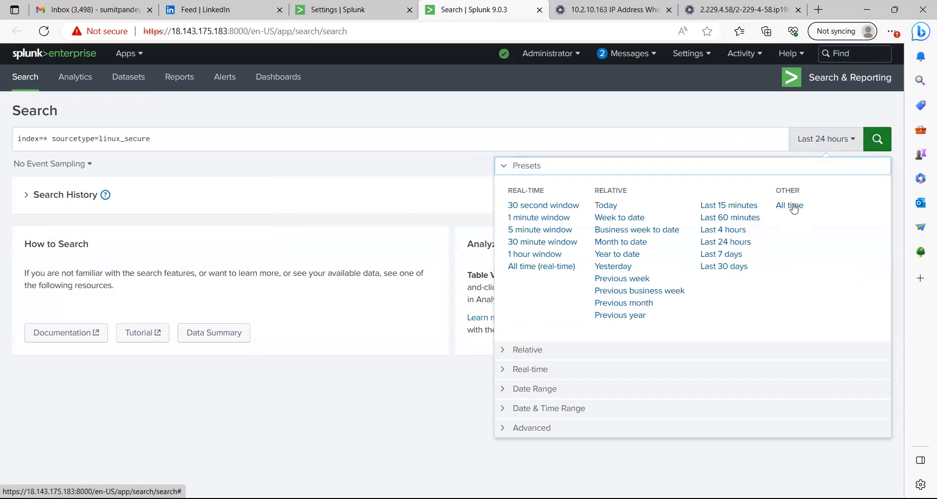
left_click(876, 143)
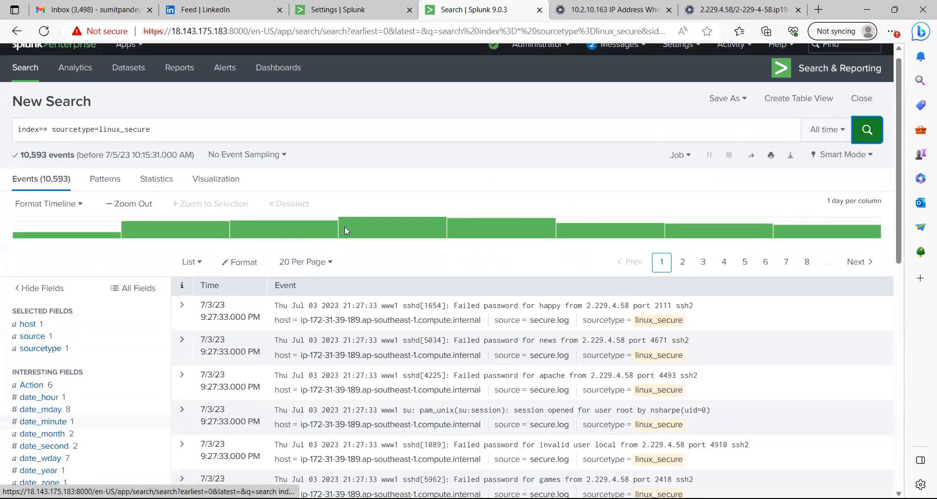
Step: Add the first event's IP address 2.229.4.58 to the linux_secure search and run it
scroll(490, 224, "down", 3)
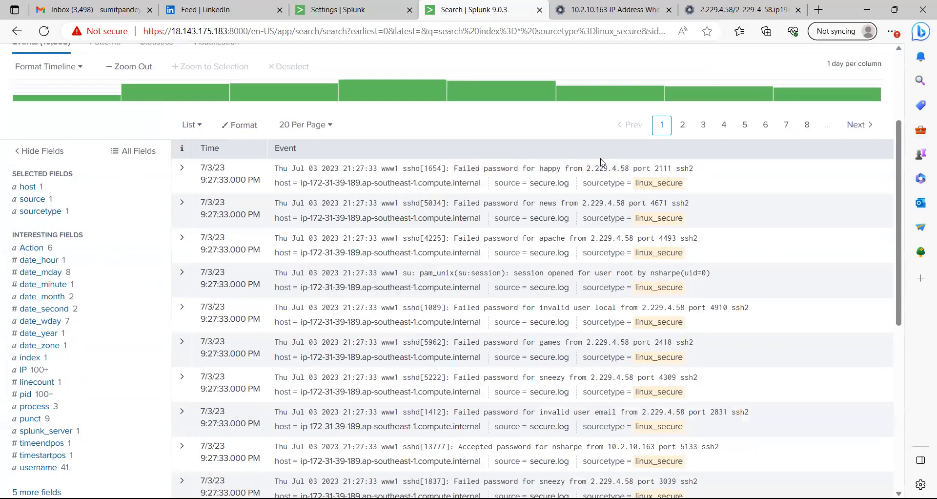
left_click_drag(631, 168, 587, 169)
key("ctrl+c")
scroll(587, 169, "up", 3)
left_click(341, 145)
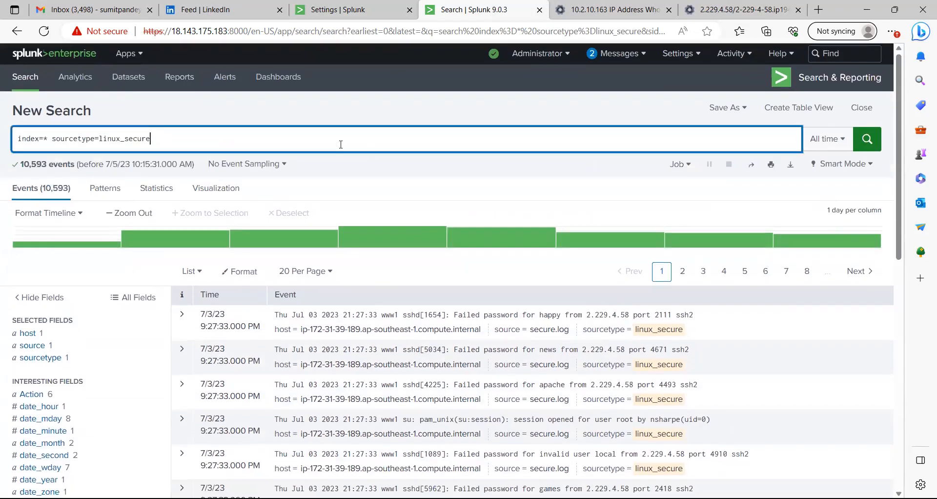
key("ctrl+v")
key("Return")
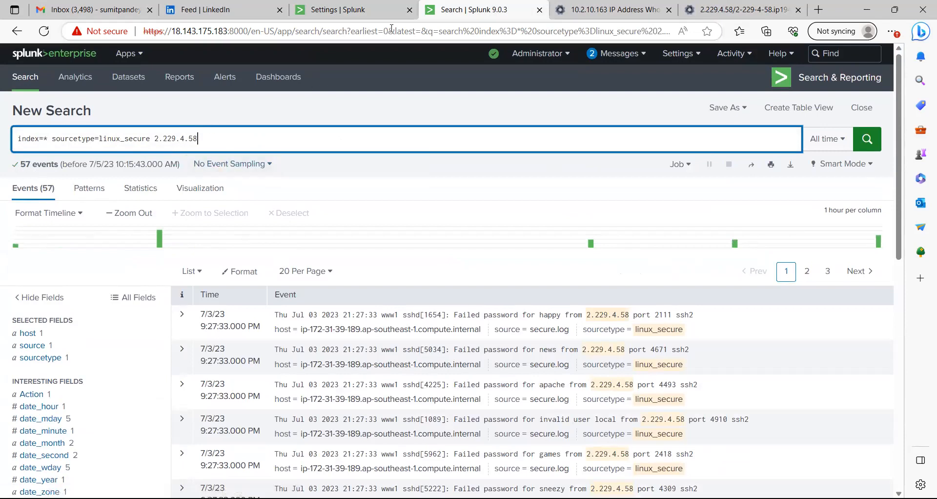
Step: Return to the workflow action form, label the action "All events for this $IP$" and apply it only to the IP field
left_click(343, 10)
scroll(276, 197, "down", 1)
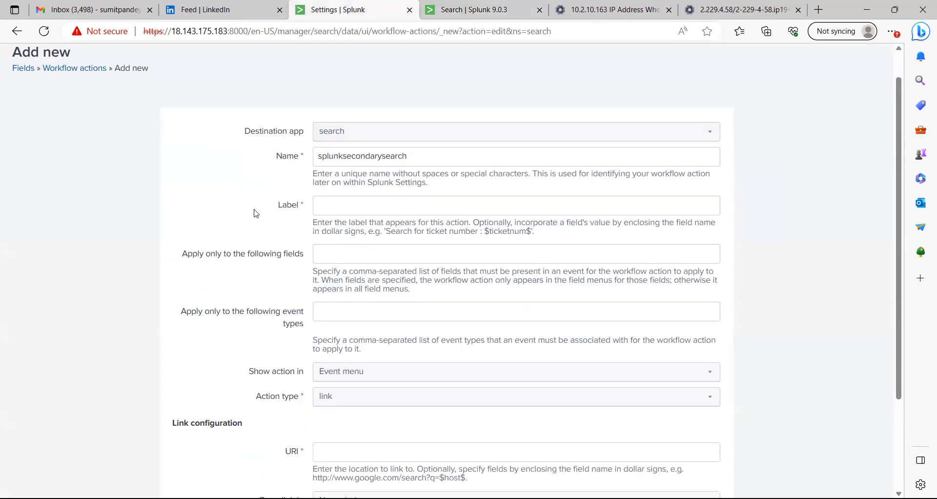
left_click(340, 205)
type("All events for this")
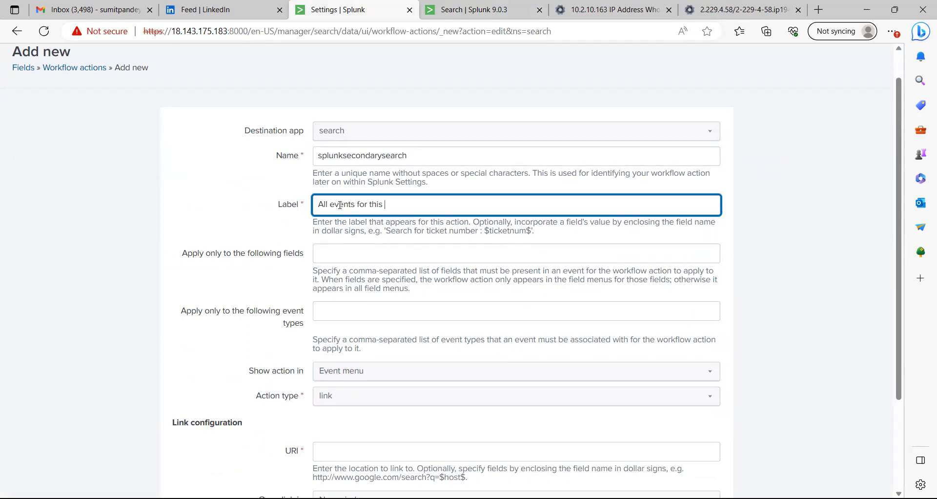
type(" $IP$")
scroll(386, 239, "down", 1)
left_click(361, 228)
type("IP")
Step: Show the workflow action in both menus and set its action type to search
scroll(362, 228, "down", 1)
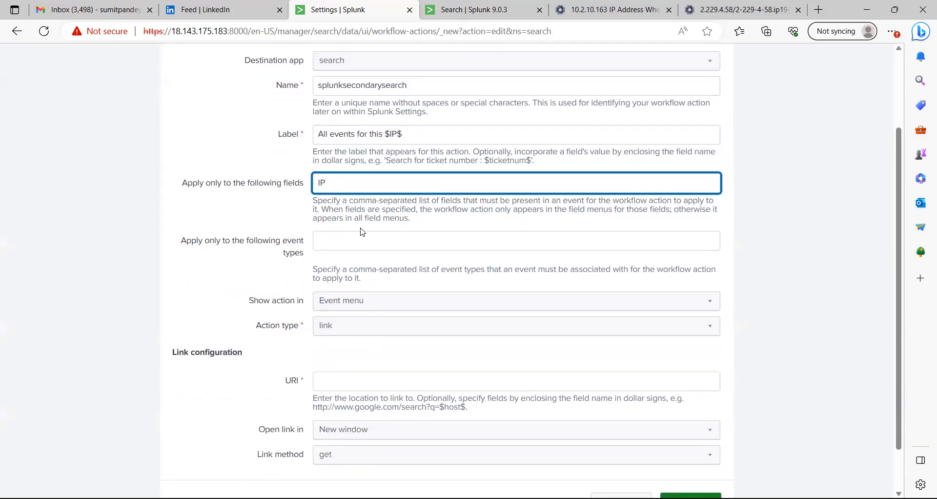
scroll(355, 242, "down", 1)
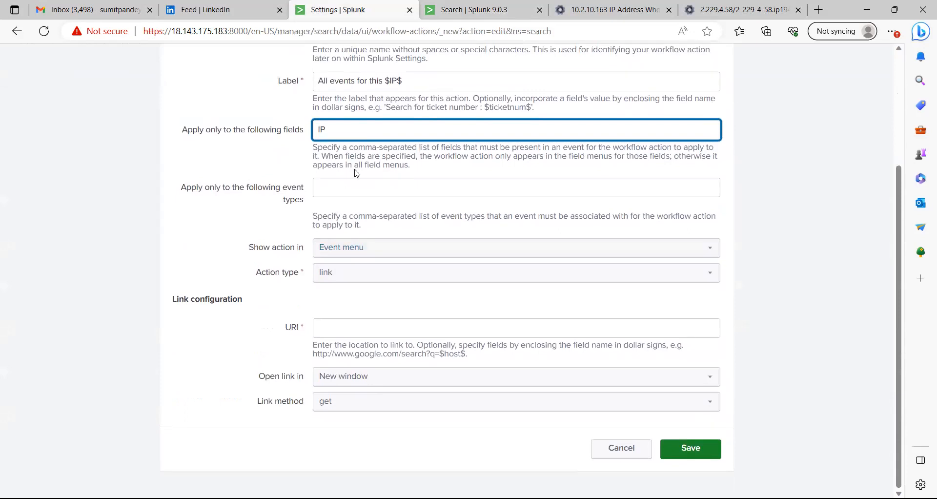
left_click(343, 248)
left_click(341, 288)
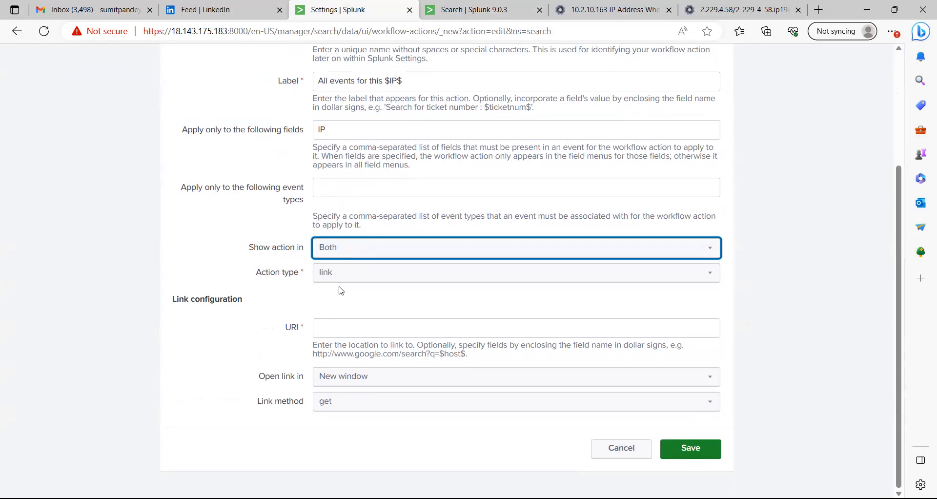
left_click(370, 279)
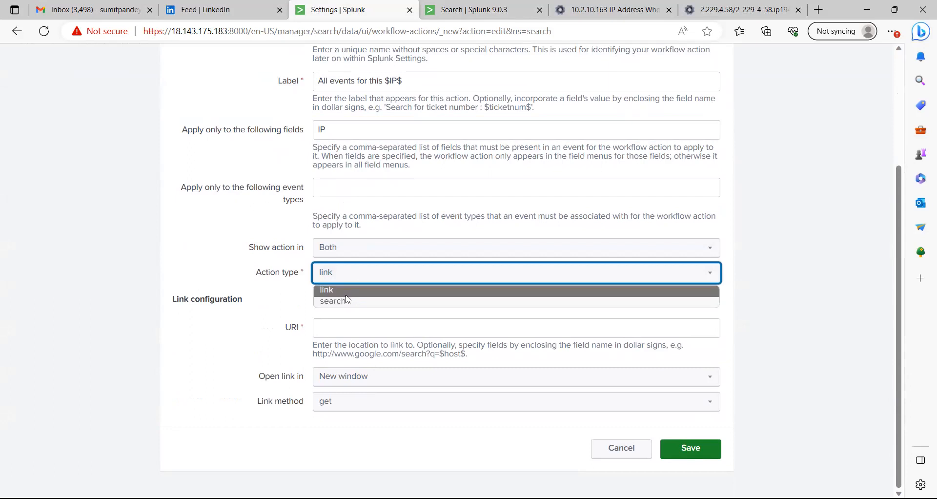
left_click(346, 300)
Step: Copy the query index=* sourcetype=linux_secure 2.229.4.58 from the search page into the workflow action's search string
scroll(351, 273, "down", 1)
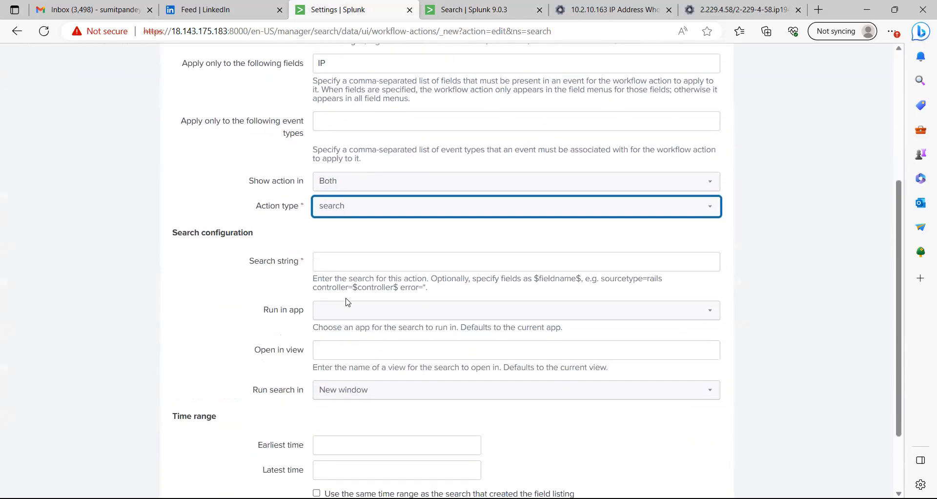
scroll(359, 249, "down", 1)
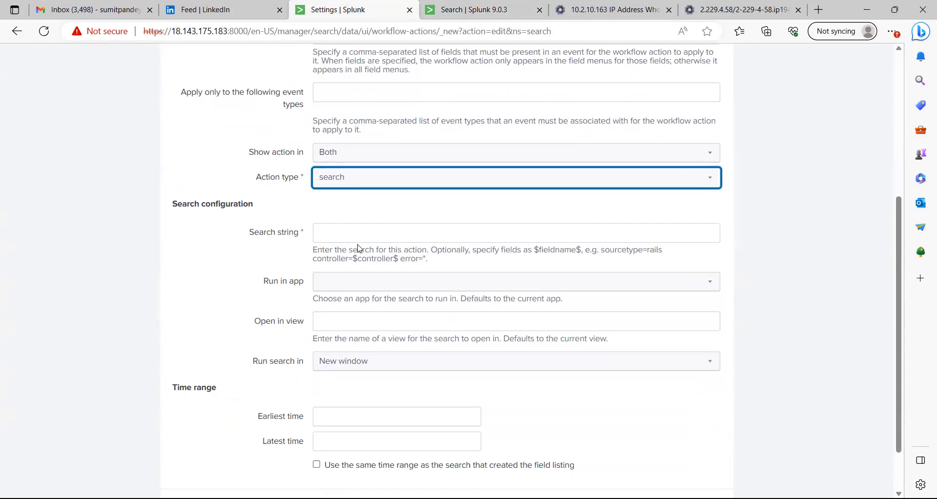
left_click(333, 233)
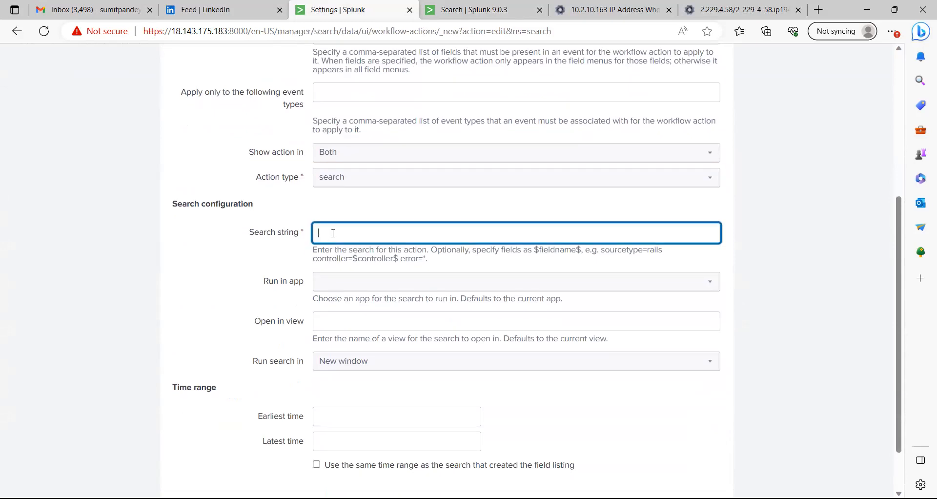
left_click(480, 10)
key("ctrl+a")
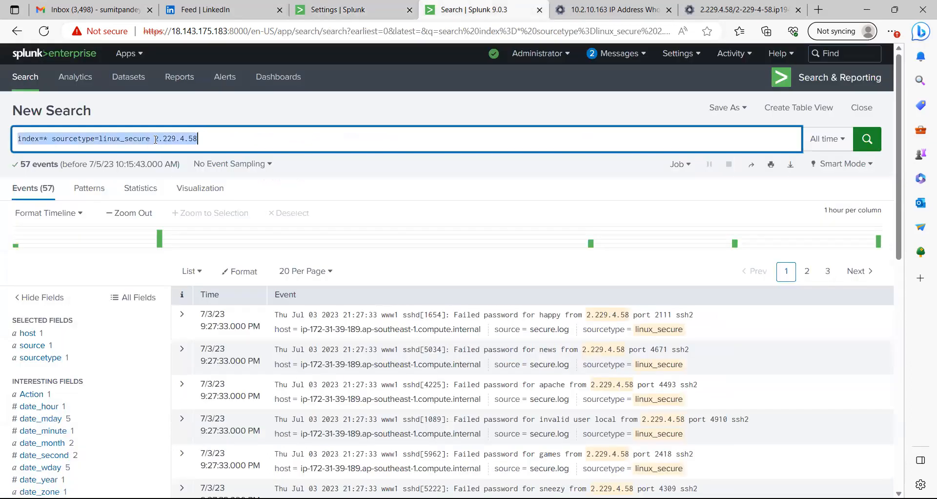
key("ctrl+c")
left_click(378, 9)
key("ctrl+v")
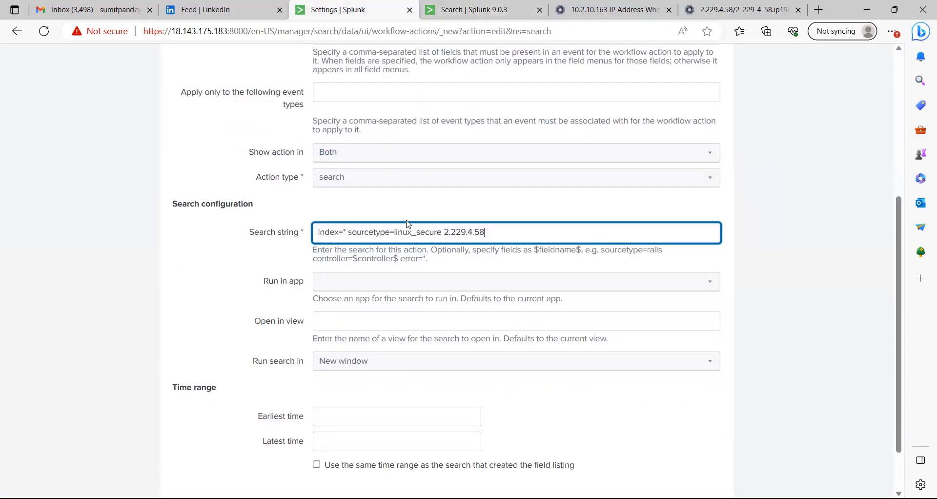
Step: Replace the IP address 2.229.4.58 in the search string with the field variable $IP$
double_click(447, 231)
type("$IP$")
double_click(448, 232)
left_click(457, 232)
scroll(471, 244, "down", 1)
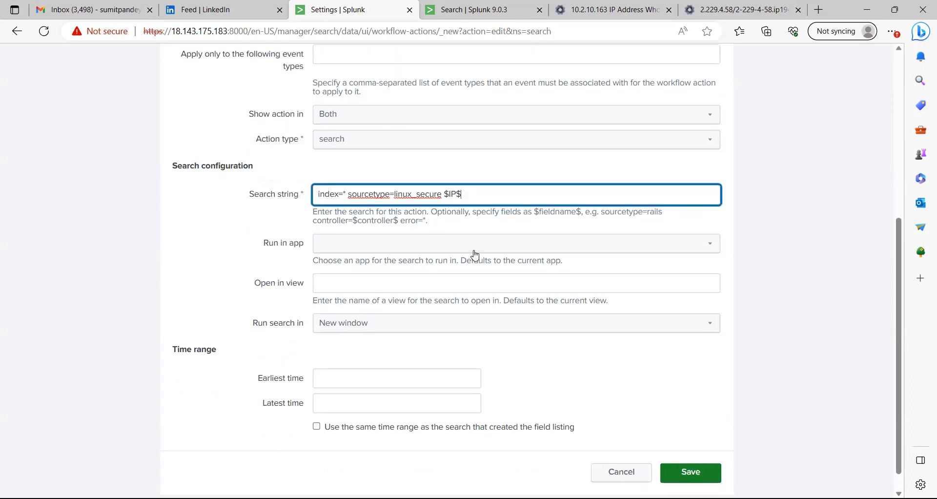
Step: Set the workflow action to run in the search app and open its search in a new window
left_click(377, 249)
left_click(337, 360)
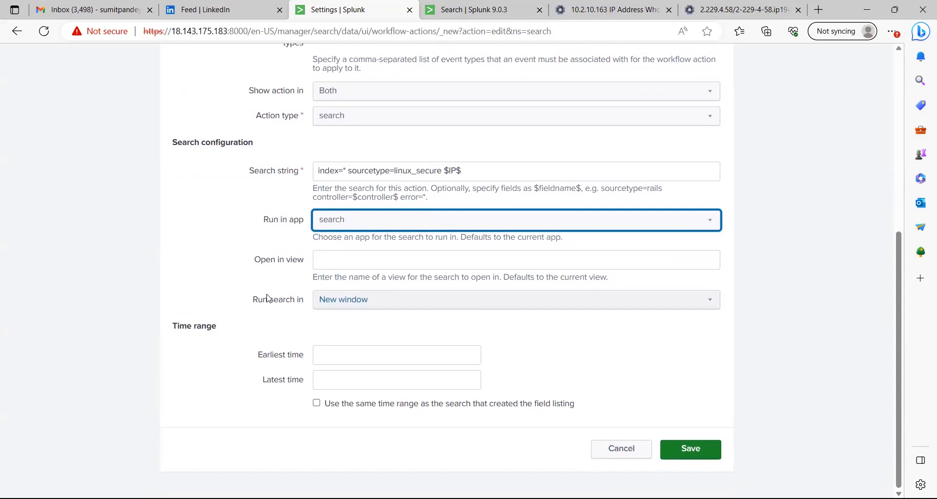
left_click(355, 305)
left_click(291, 315)
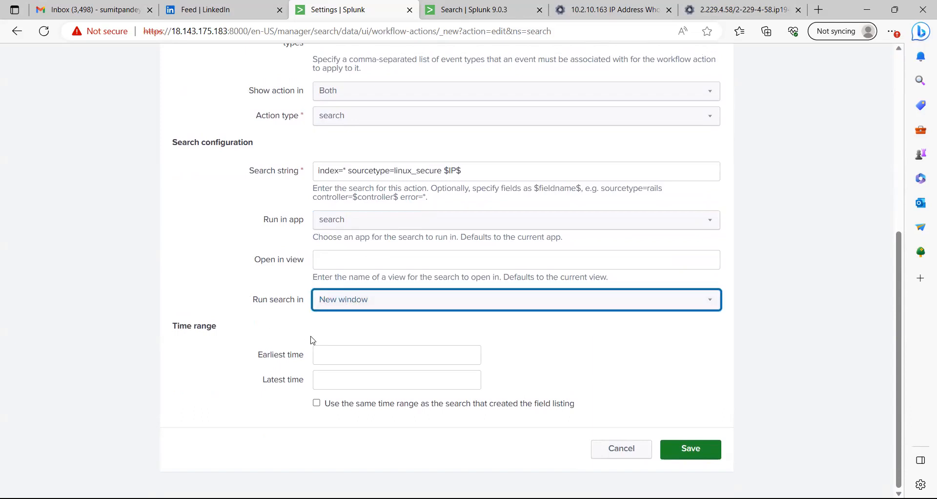
left_click(334, 351)
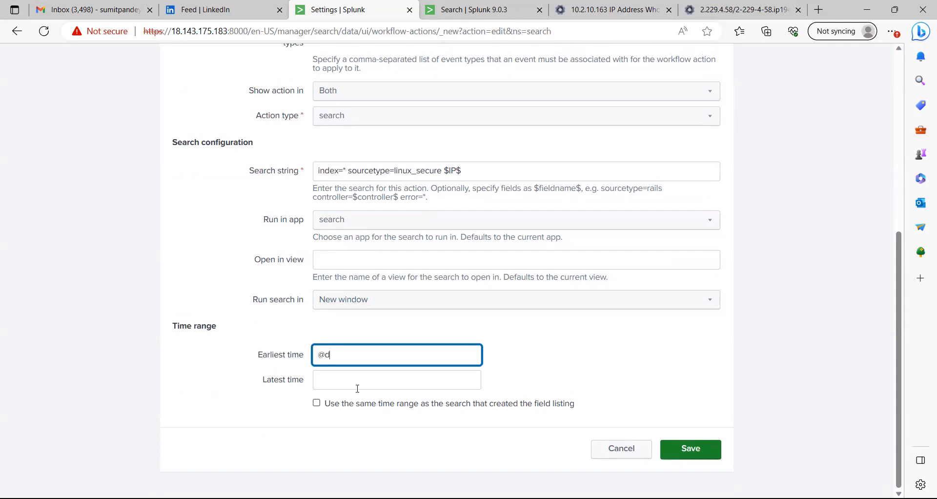
left_click(342, 382)
left_click(340, 353)
key("BackSpace")
left_click(568, 369)
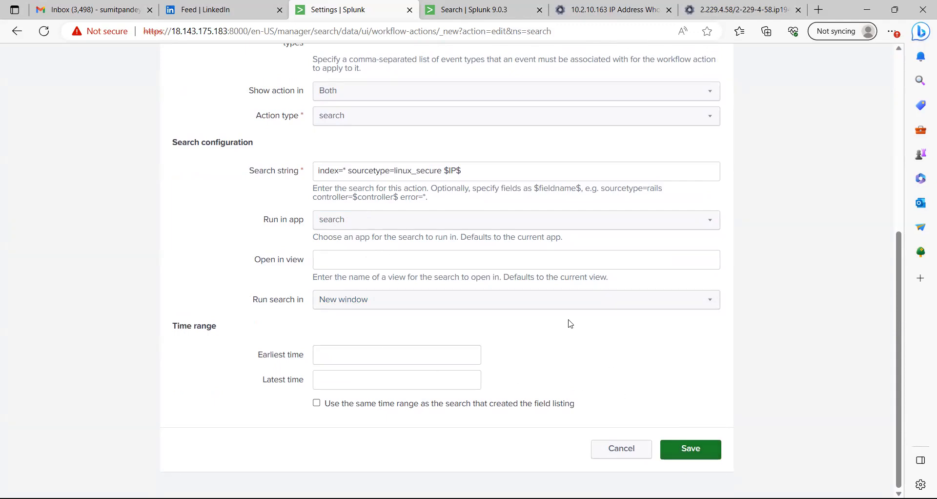
Step: Review the completed workflow action form and save it
scroll(569, 323, "up", 5)
scroll(537, 332, "down", 10)
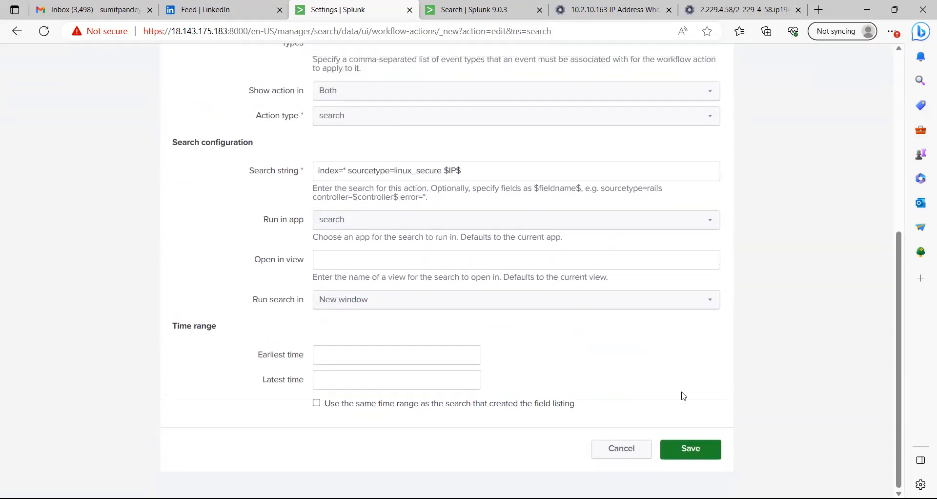
left_click(686, 449)
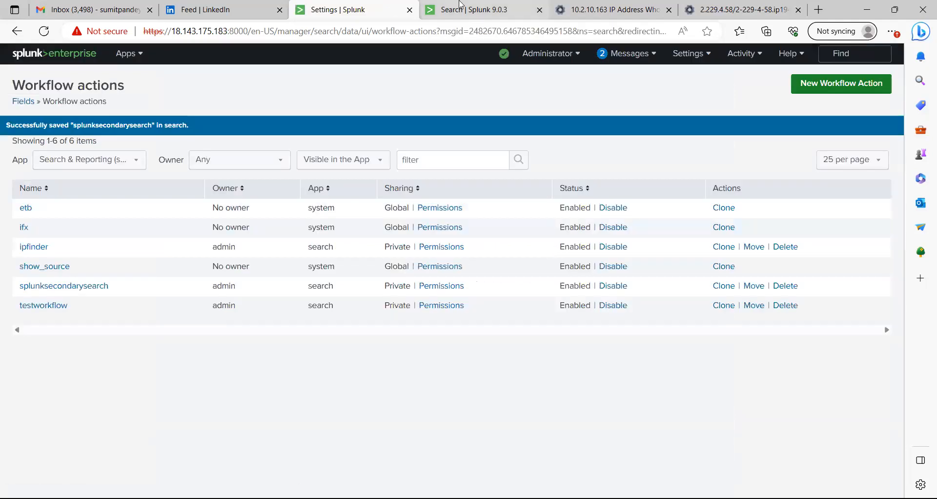
Step: Switch to the search page, remove the IP address from the query and run index=* sourcetype=linux_secure
left_click(468, 10)
left_click(232, 139)
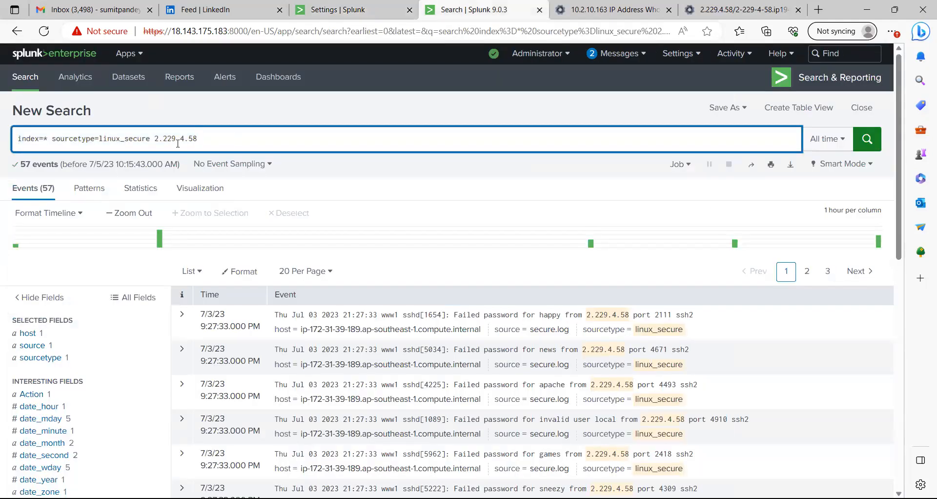
left_click(156, 139, "shift")
key("BackSpace")
key("BackSpace")
key("Return")
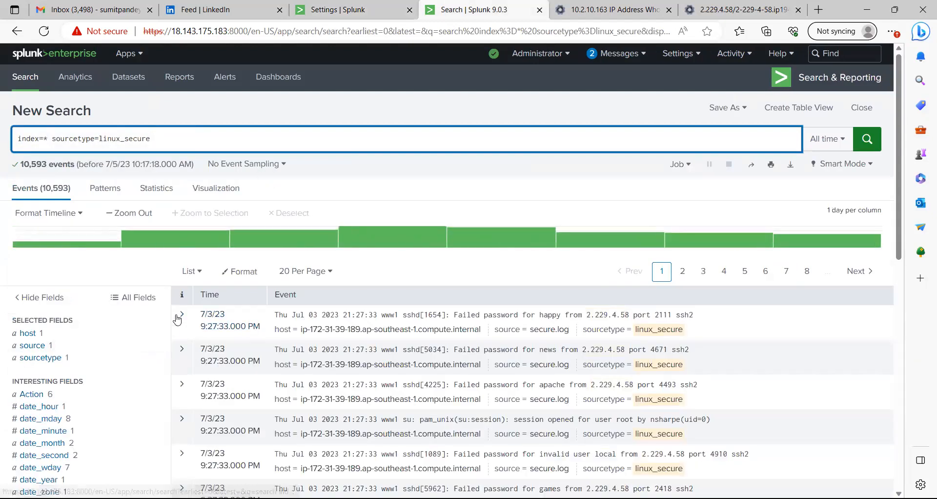
Step: Expand the first event and check its event actions for the new workflow action
left_click(182, 315)
scroll(253, 356, "down", 1)
left_click(313, 267)
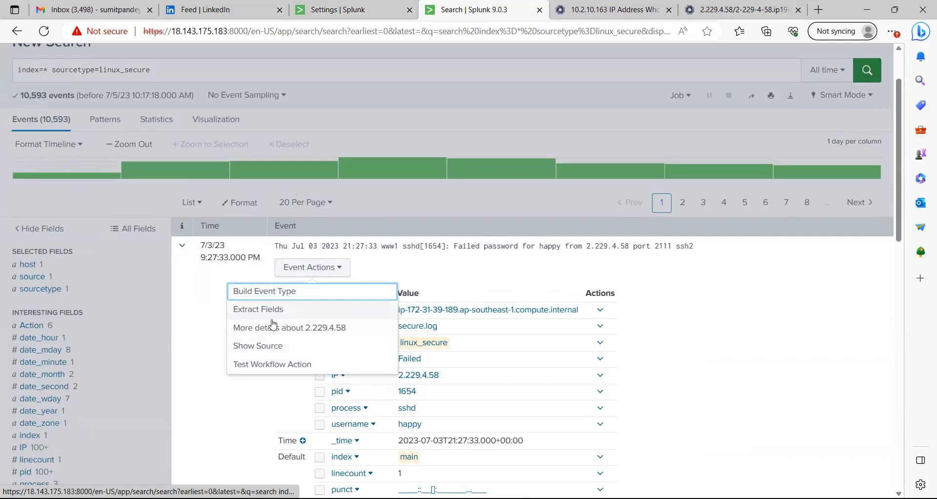
left_click(384, 70)
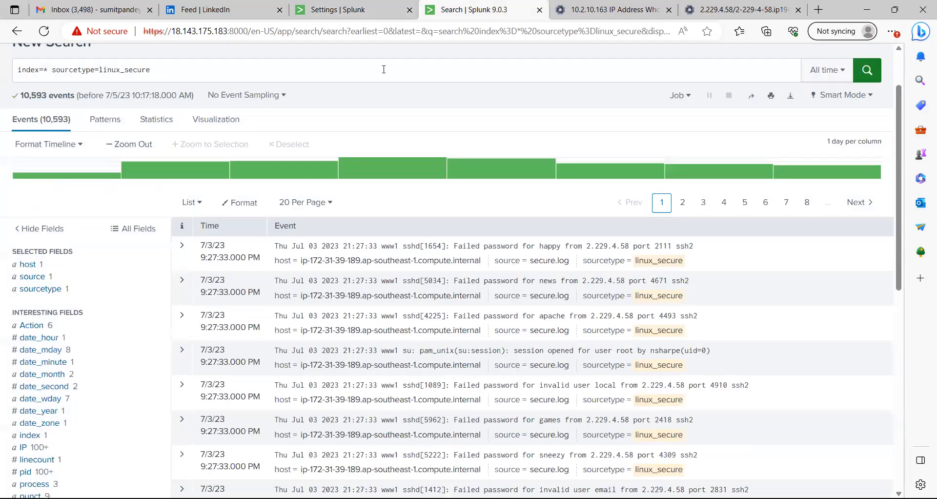
Step: Open the splunksecondarysearch workflow action in the settings and review its label, field restriction, visibility and search configuration
left_click(348, 10)
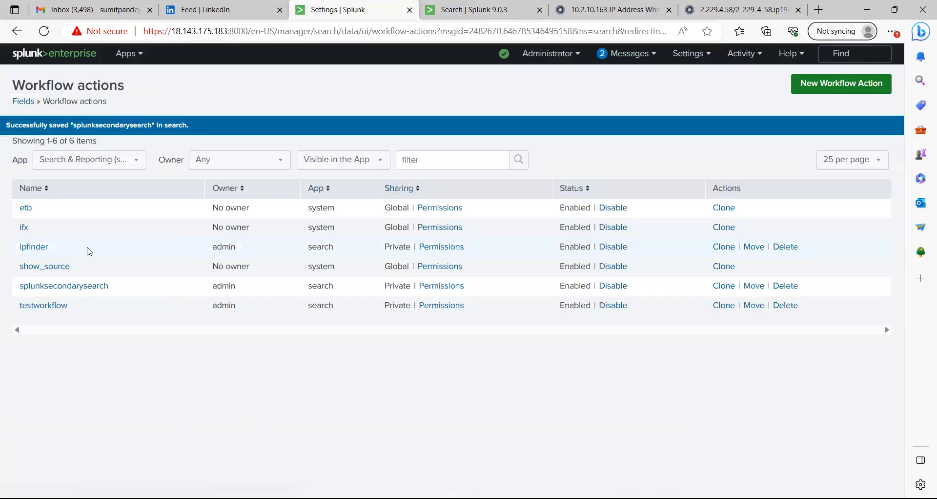
left_click(62, 291)
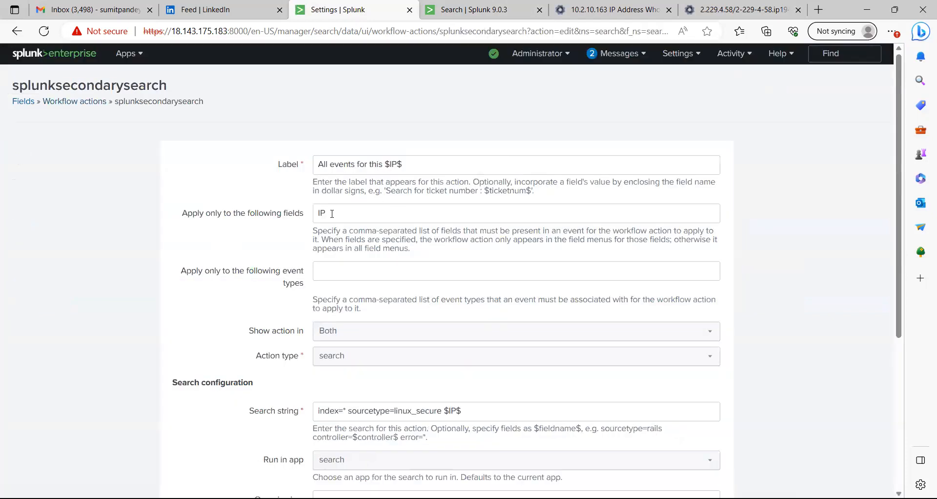
left_click(332, 214)
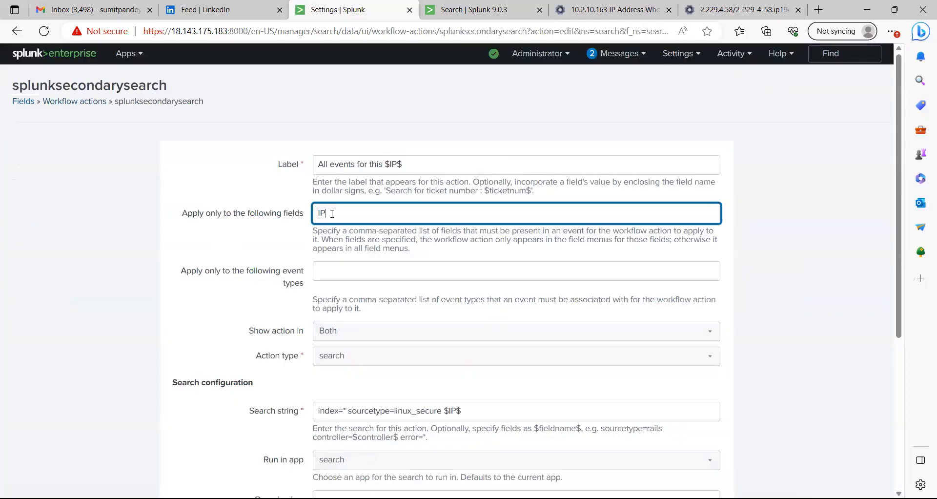
scroll(401, 303, "down", 2)
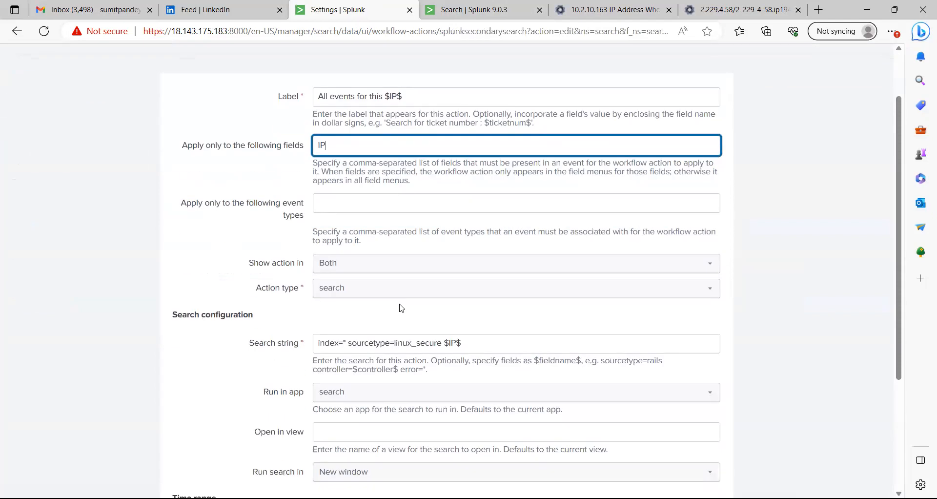
left_click(348, 270)
left_click(348, 270)
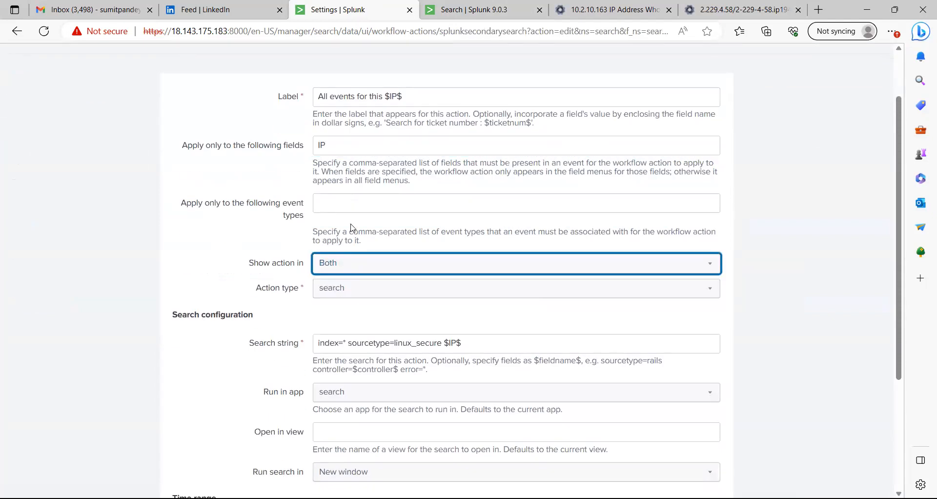
scroll(213, 269, "down", 1)
scroll(212, 270, "down", 3)
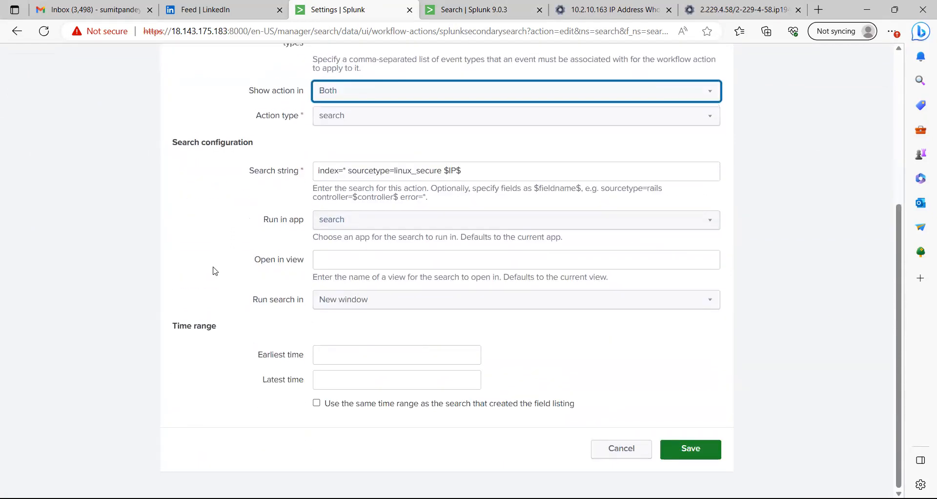
scroll(215, 271, "up", 4)
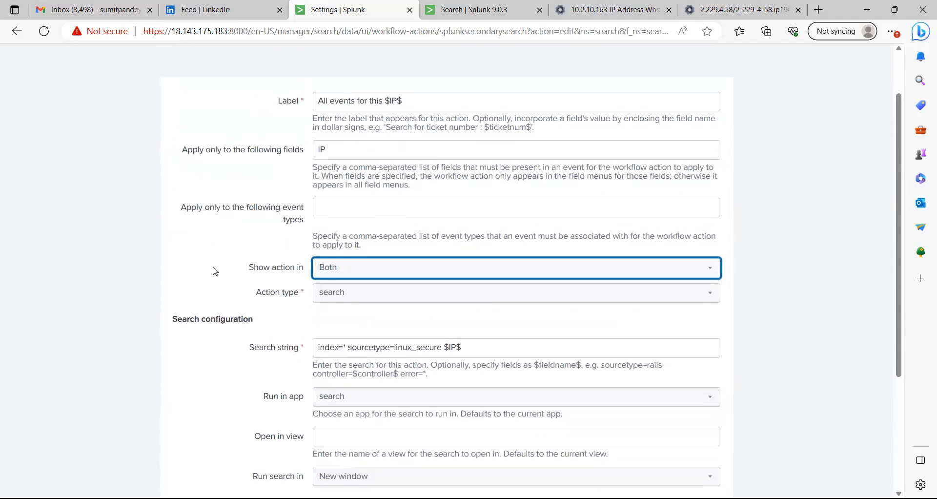
scroll(215, 271, "up", 2)
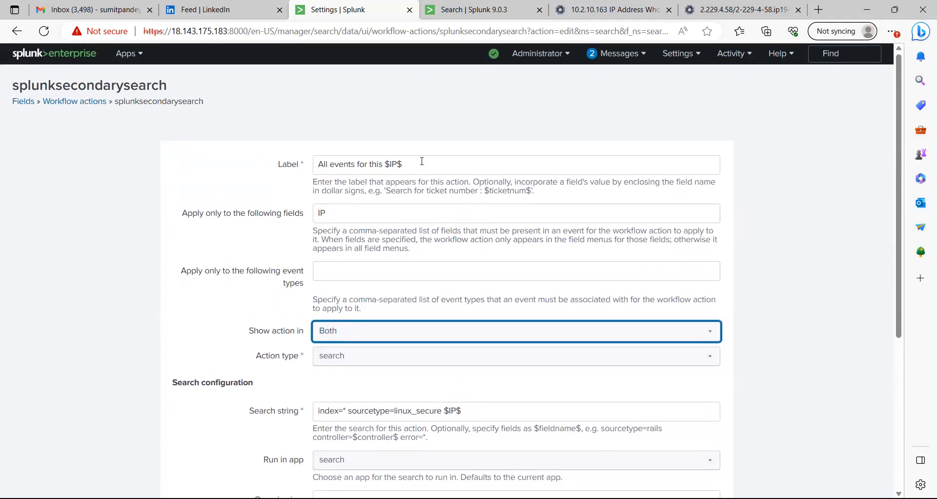
Step: Return to the search results and check the second event's event actions for the new workflow action
left_click(463, 14)
scroll(203, 311, "down", 1)
scroll(203, 311, "down", 1)
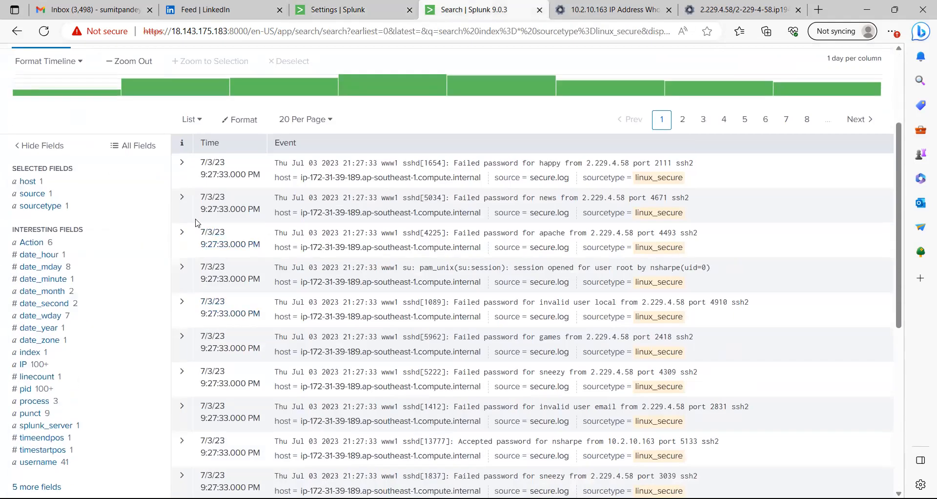
left_click(183, 197)
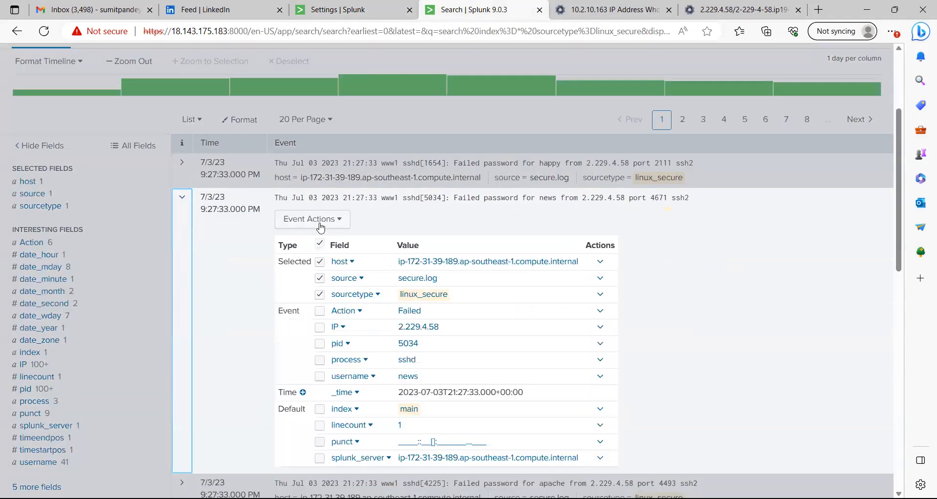
left_click(320, 223)
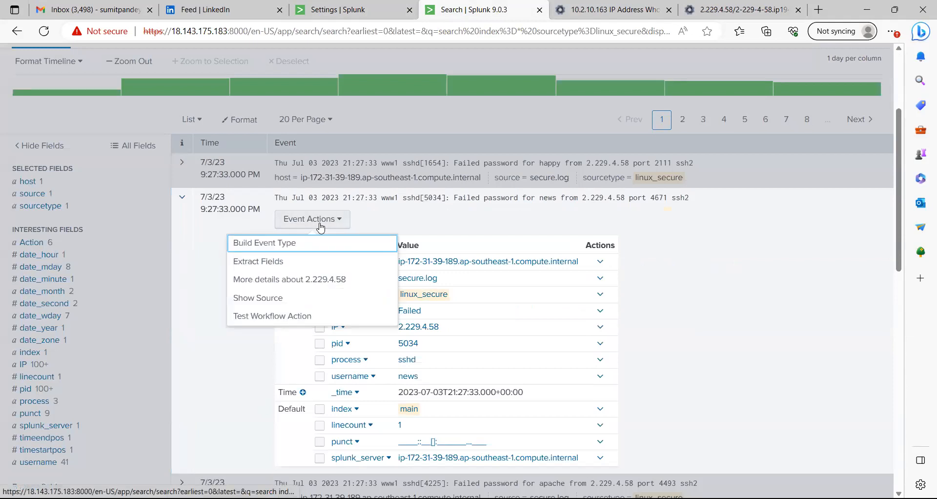
left_click(182, 198)
left_click(182, 199)
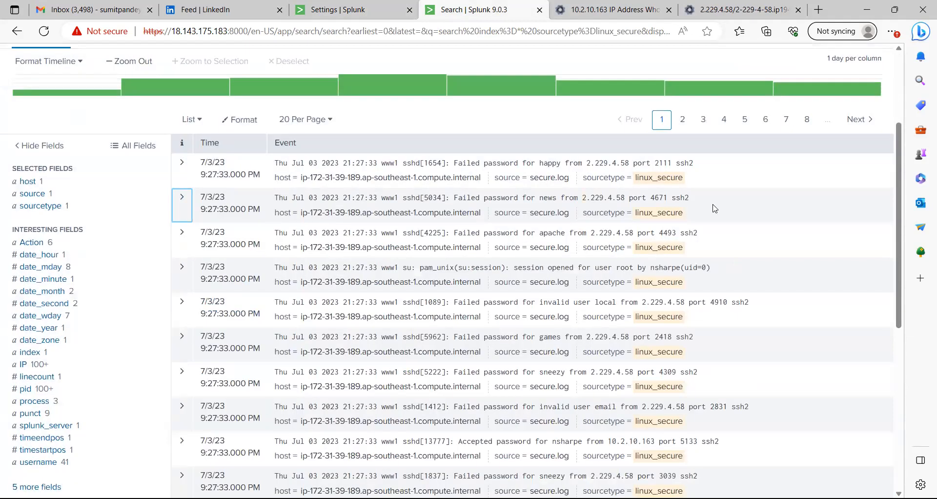
Step: Expand the first event and check the actions available for its IP field
left_click(182, 162)
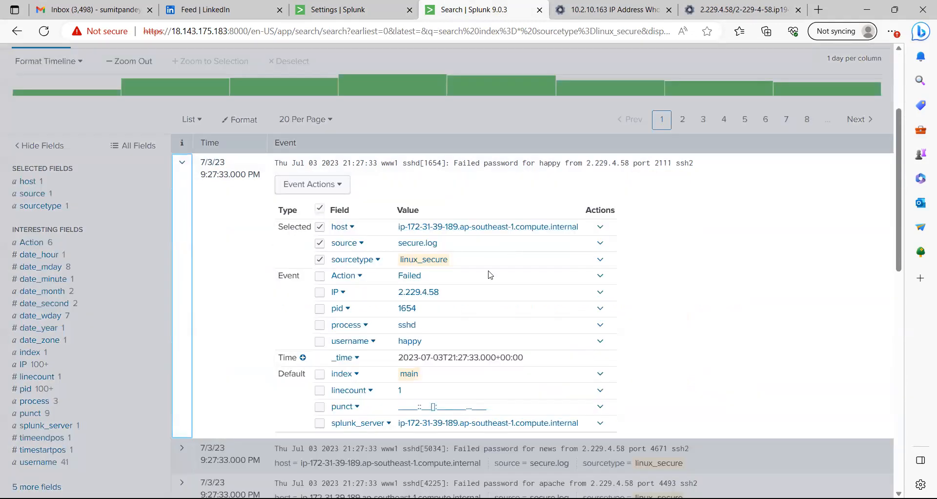
left_click(601, 293)
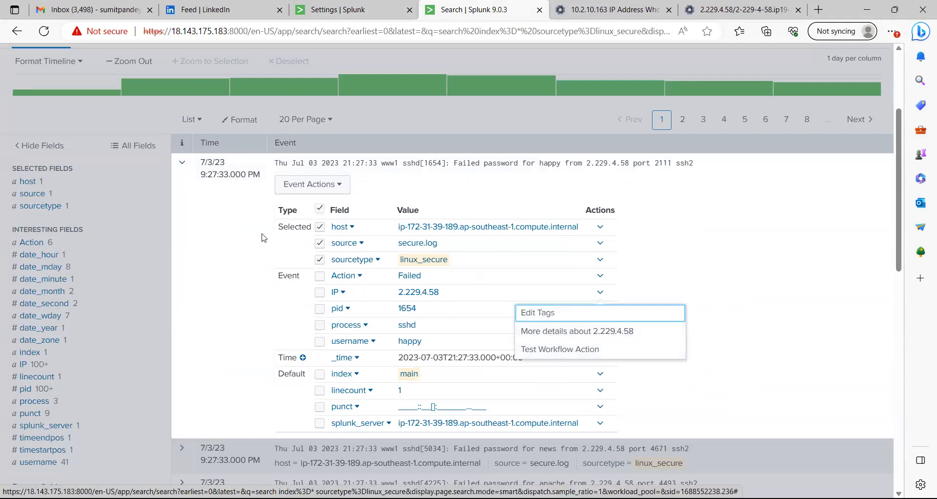
left_click(182, 164)
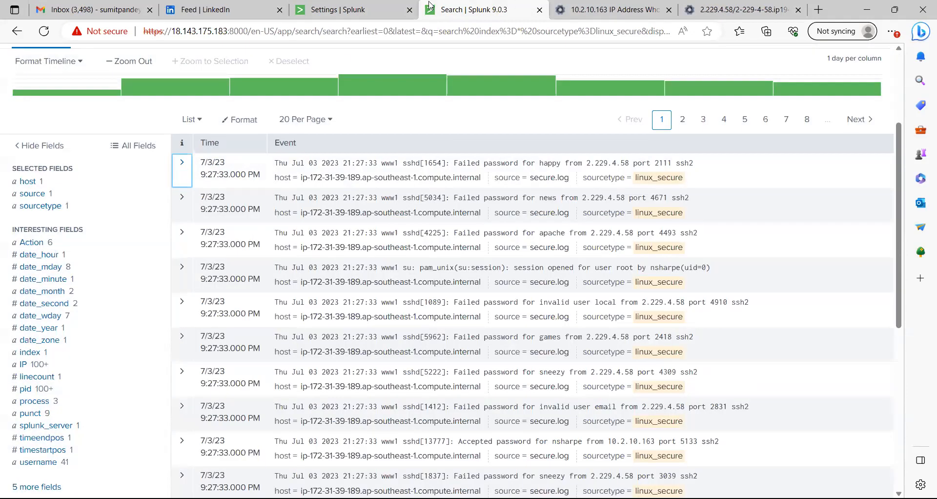
Step: Return to the splunksecondarysearch settings and recheck the label, applied field, menu visibility and action type
left_click(341, 6)
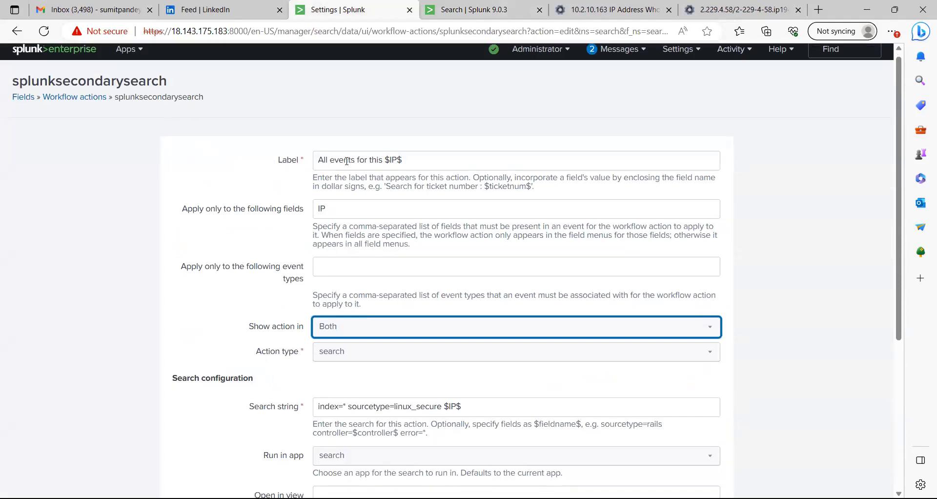
left_click(440, 159)
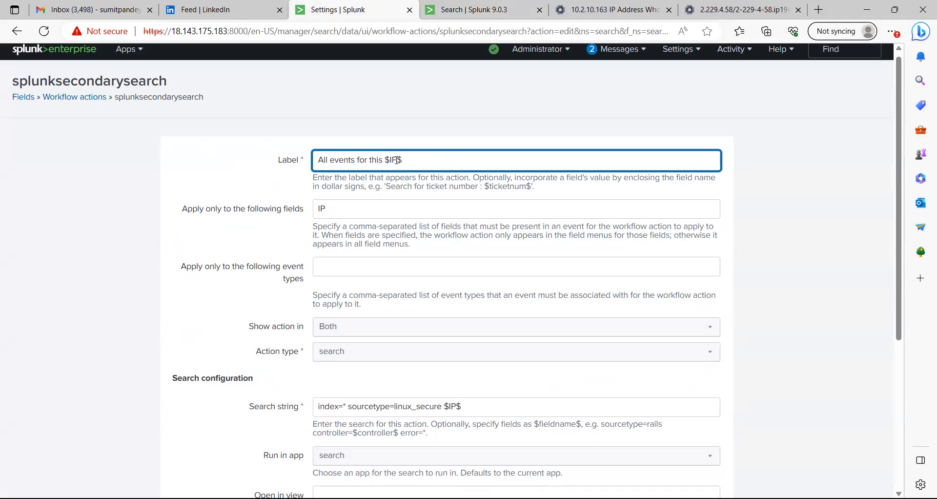
key("shift+Left")
left_click(427, 162)
left_click(361, 209)
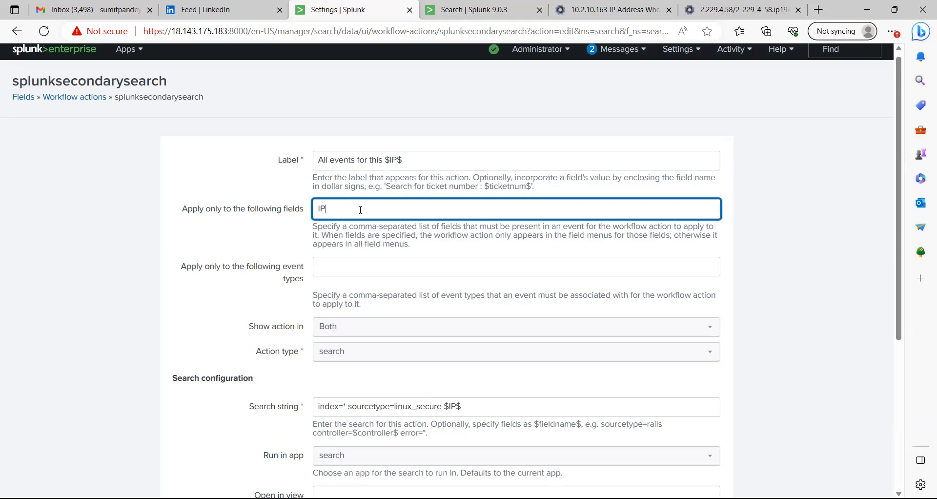
scroll(366, 255, "down", 1)
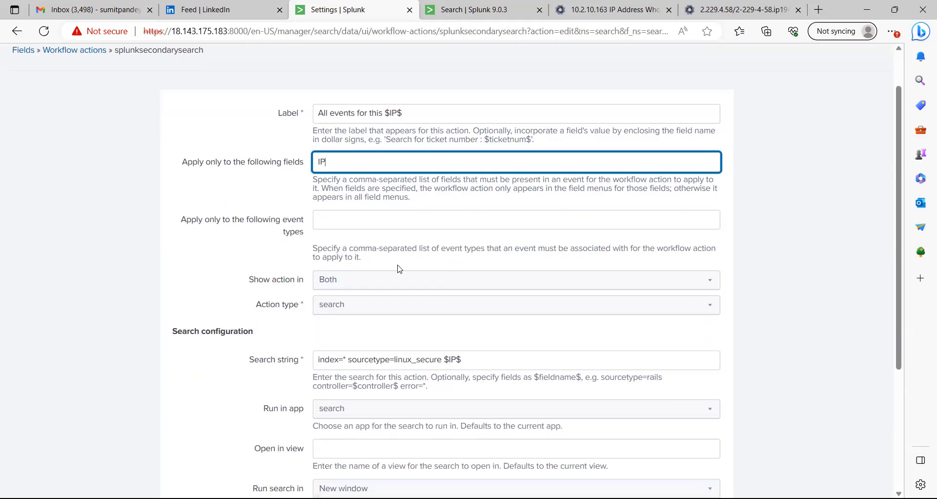
scroll(399, 268, "down", 1)
left_click(352, 245)
left_click(352, 245)
left_click(350, 263)
Step: Check the search string and make the workflow action use the same time range as the search that created the field listing
scroll(462, 269, "down", 2)
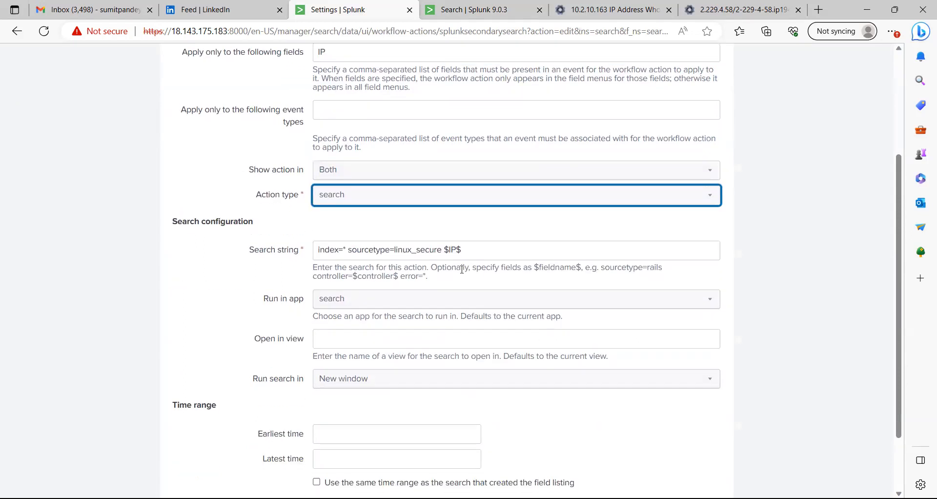
left_click(483, 251)
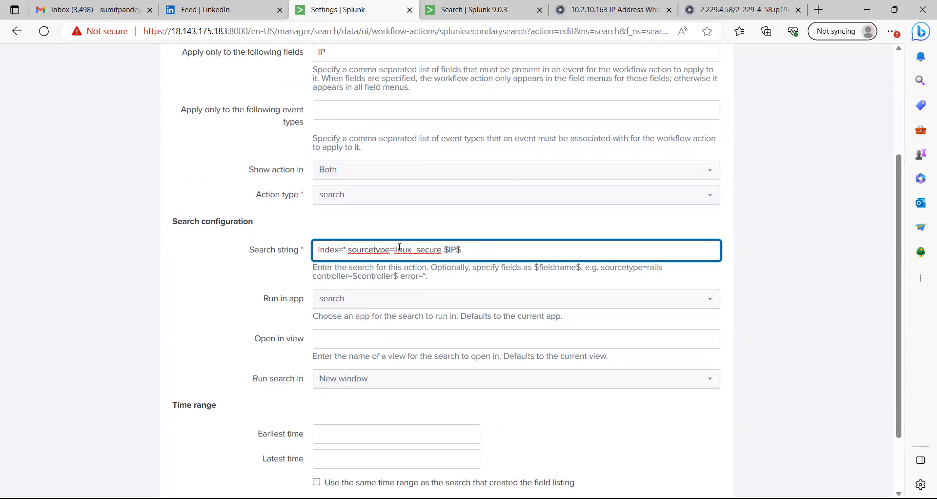
scroll(481, 256, "down", 2)
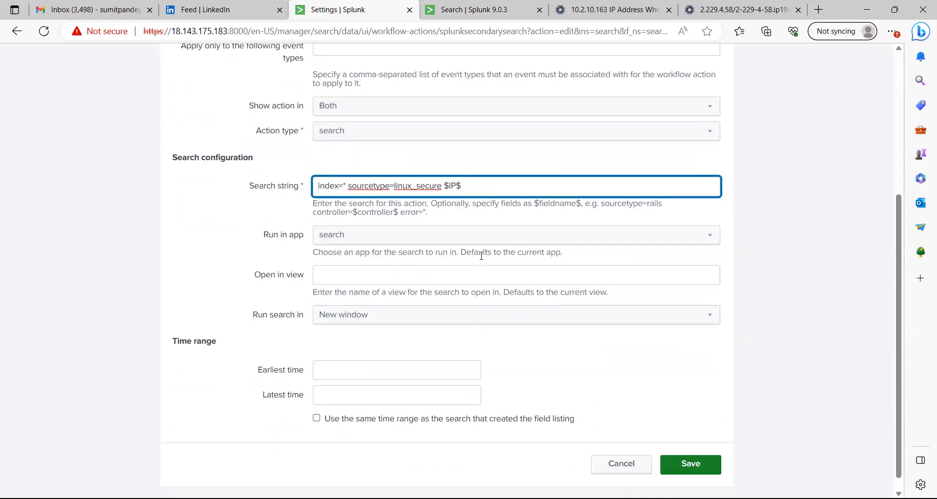
scroll(373, 268, "down", 1)
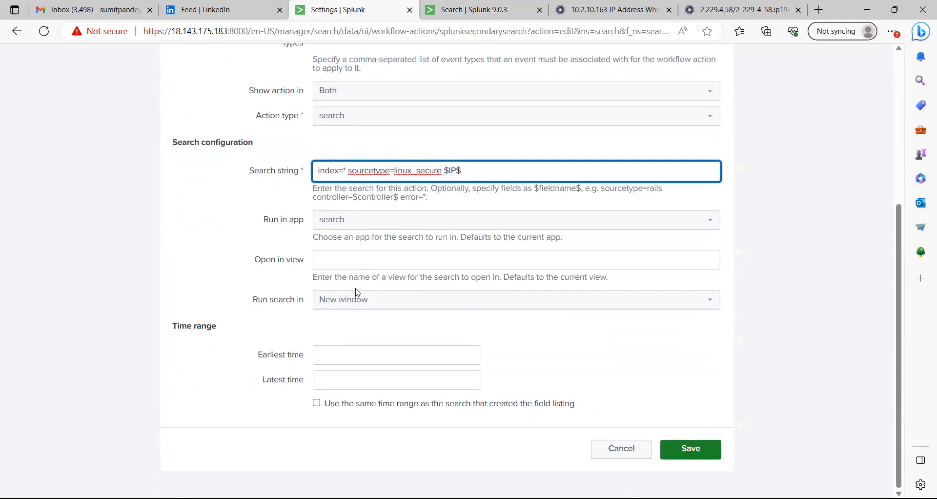
left_click(333, 406)
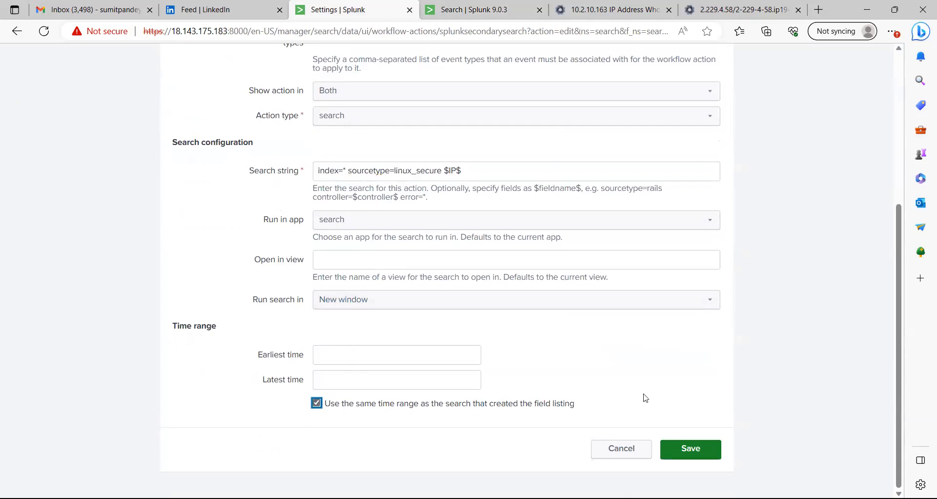
Step: Save the splunksecondarysearch workflow action, return to the linux_secure search, rerun it and reload the page
left_click(679, 456)
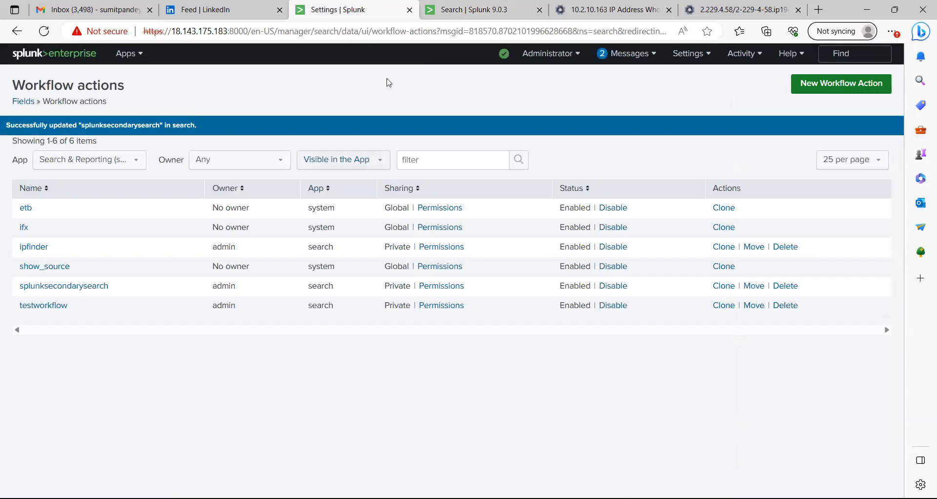
left_click(481, 10)
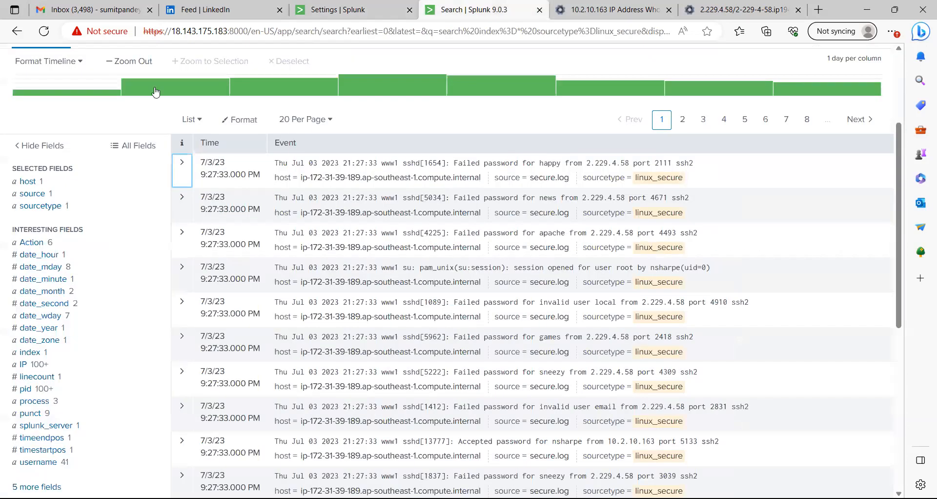
scroll(155, 92, "up", 3)
left_click(168, 137)
key("Return")
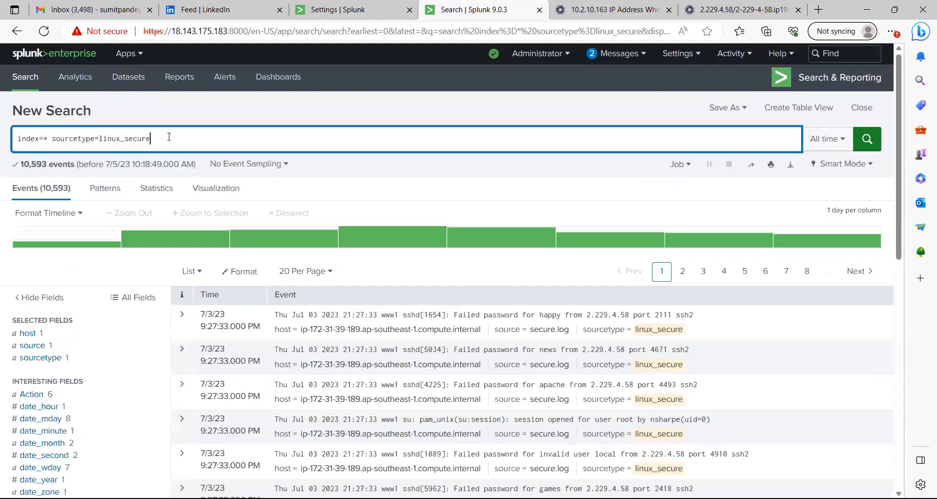
left_click(44, 31)
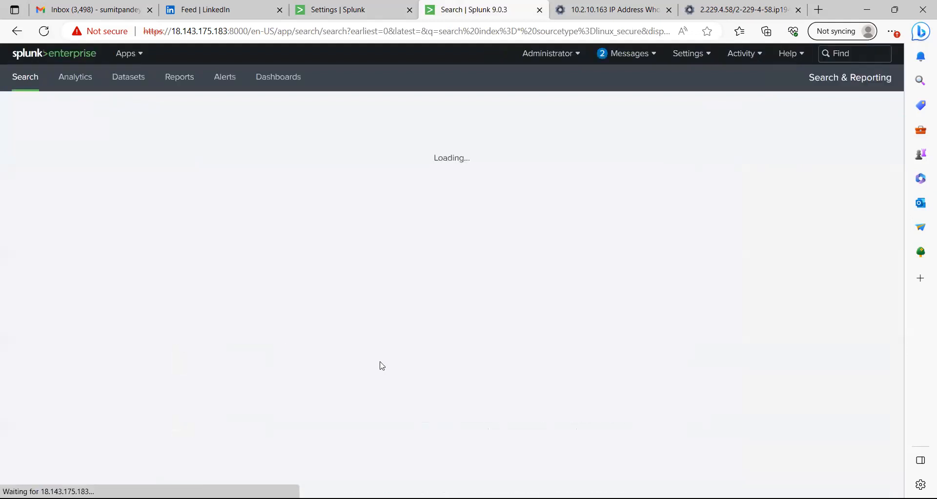
Step: Expand the first event and run its "All events for this 2.229.4.58" workflow action, then check the resulting search string
left_click(182, 319)
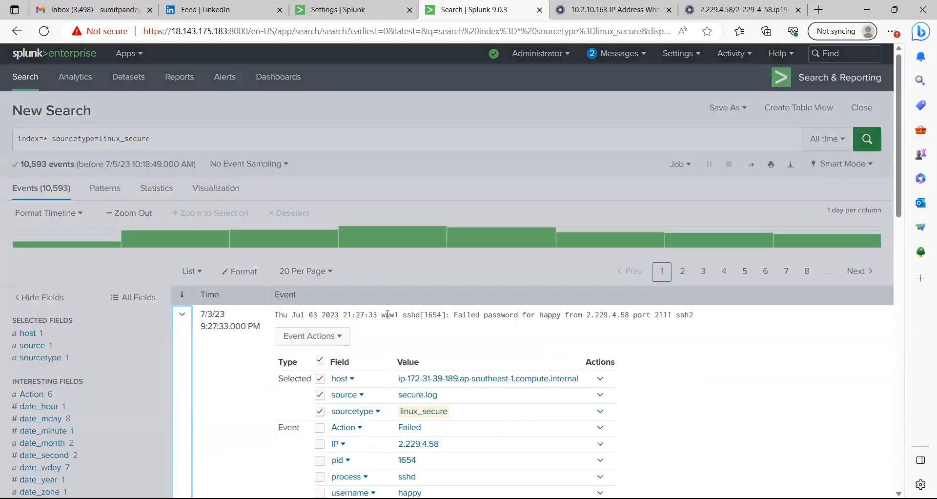
scroll(315, 209, "down", 3)
left_click(315, 205)
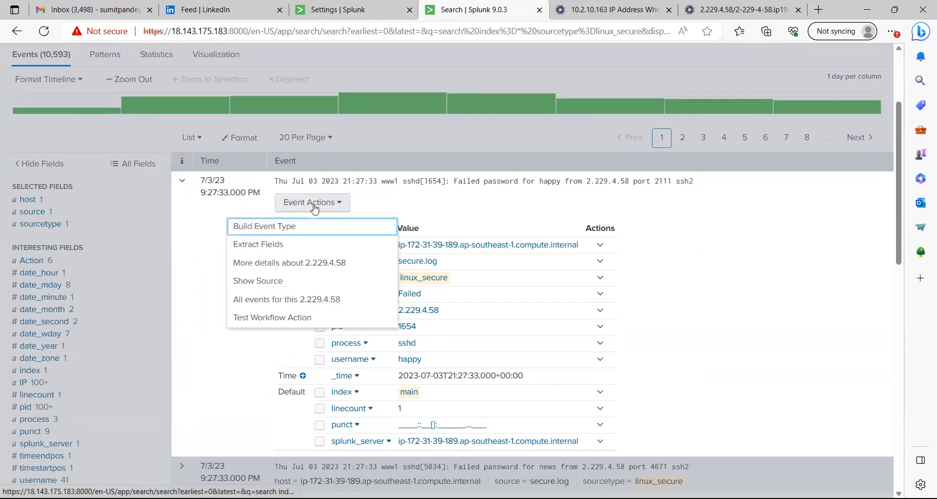
left_click(294, 302)
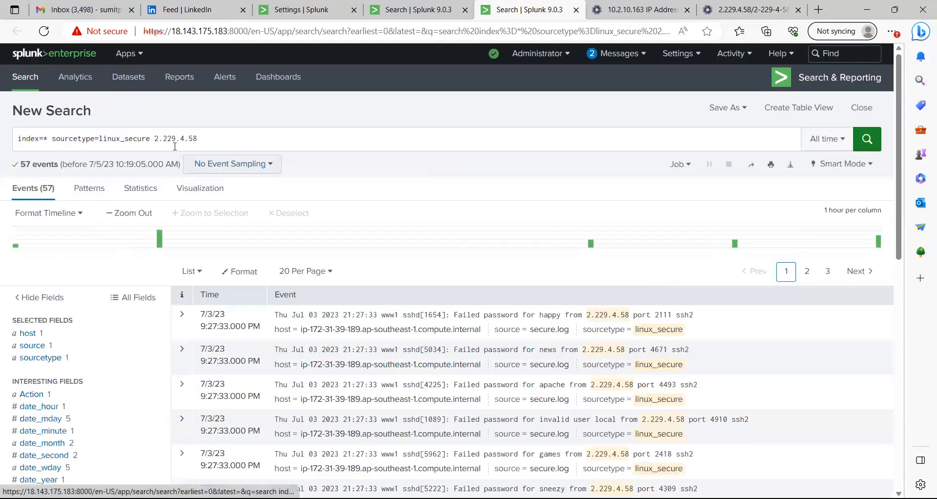
left_click(225, 141)
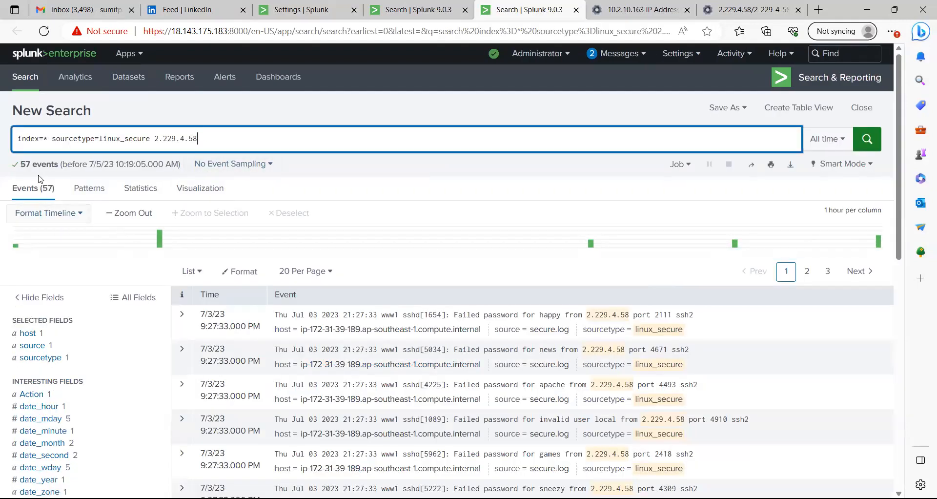
Step: Return to the original results and run the "All events for this 198.35.2.120" workflow action from the jboss failed-password event
left_click(415, 10)
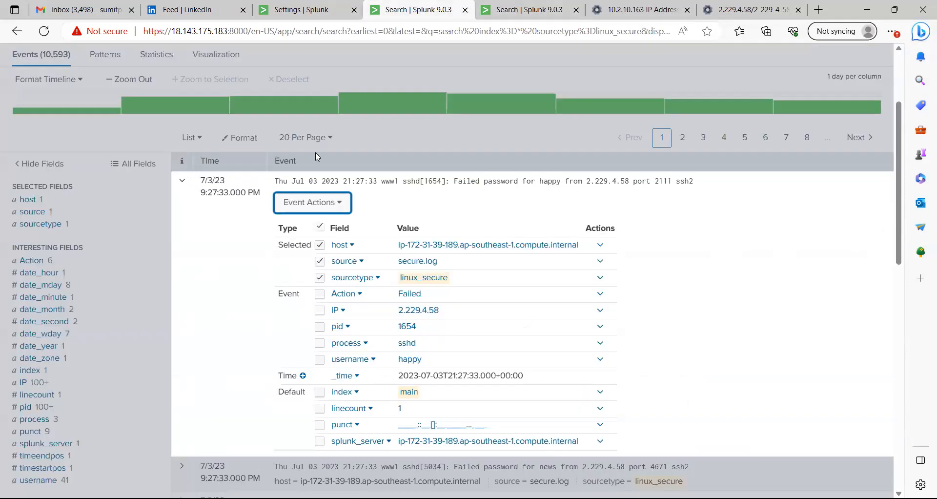
left_click(182, 180)
scroll(414, 331, "down", 2)
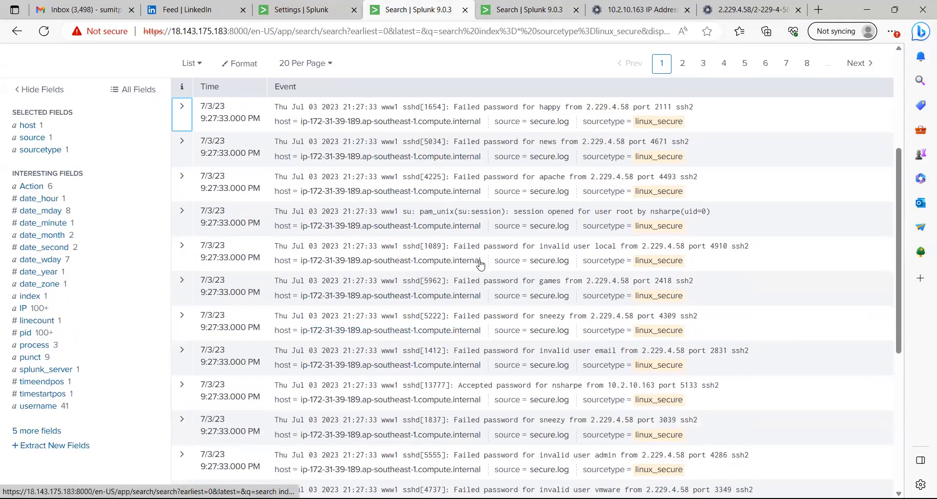
scroll(359, 337, "down", 4)
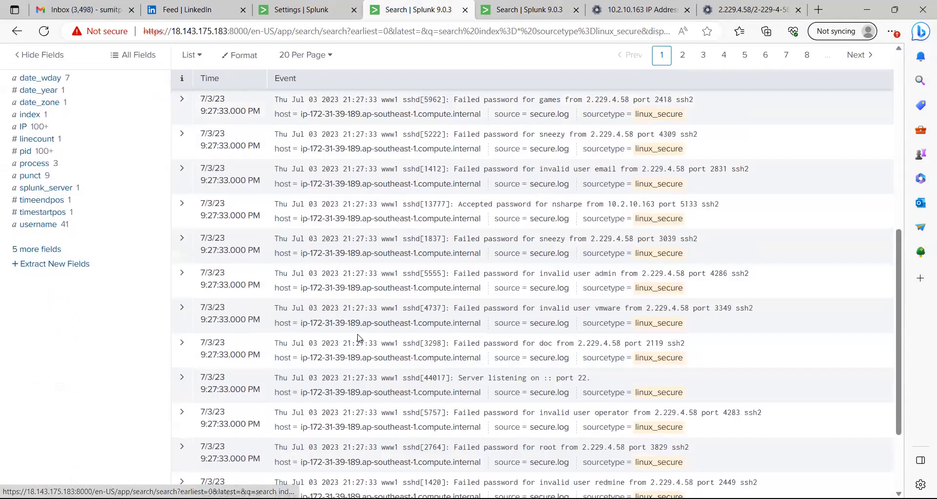
scroll(381, 342, "down", 3)
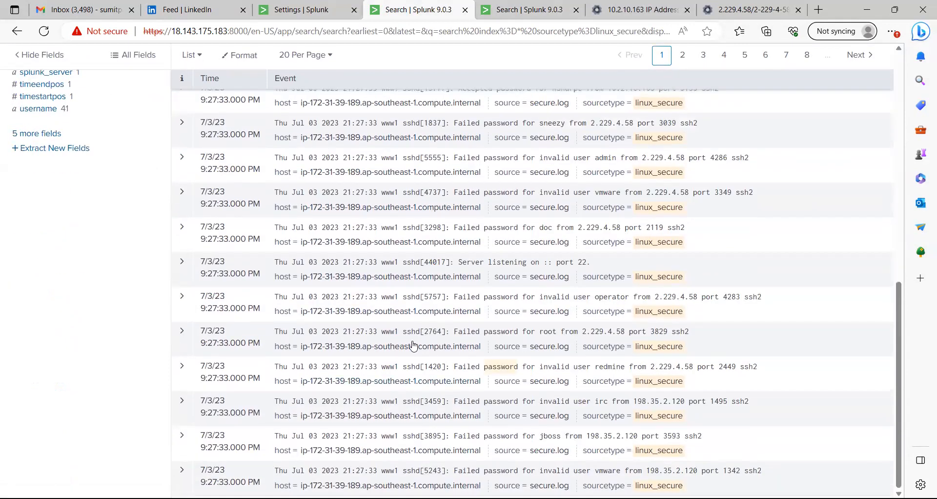
left_click(183, 435)
scroll(301, 342, "down", 3)
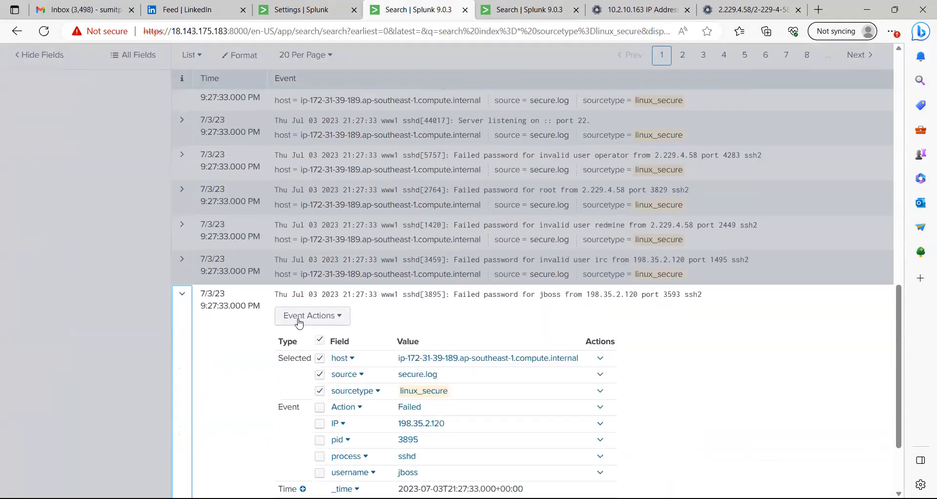
left_click(299, 321)
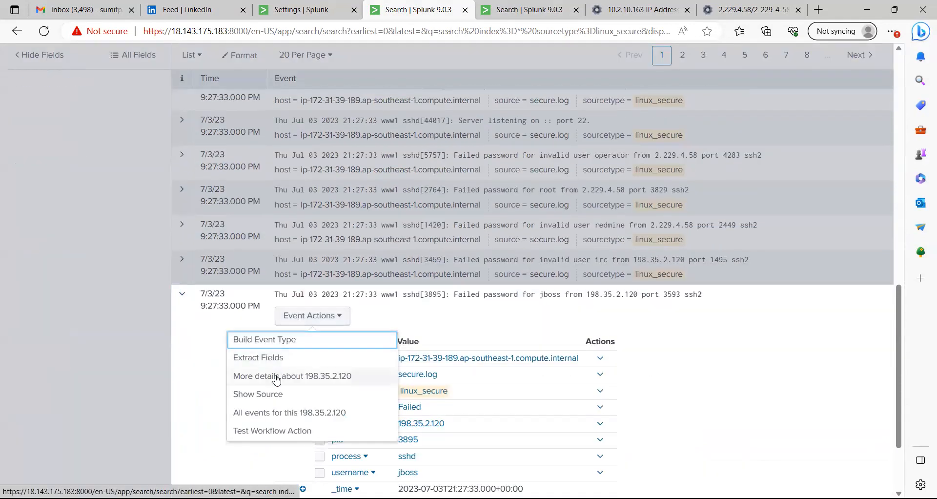
left_click(277, 412)
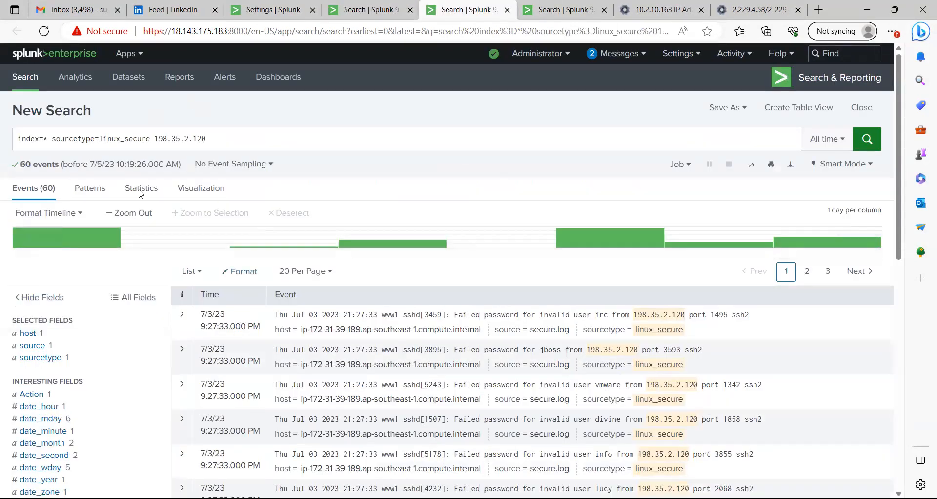
left_click(214, 139)
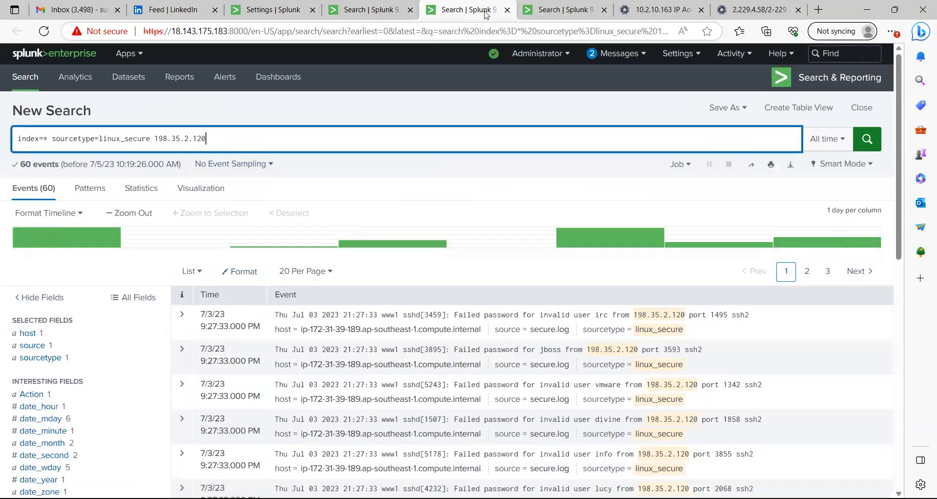
Step: Return to the original linux_secure results and review the workflow actions in the first event's event actions
left_click(386, 13)
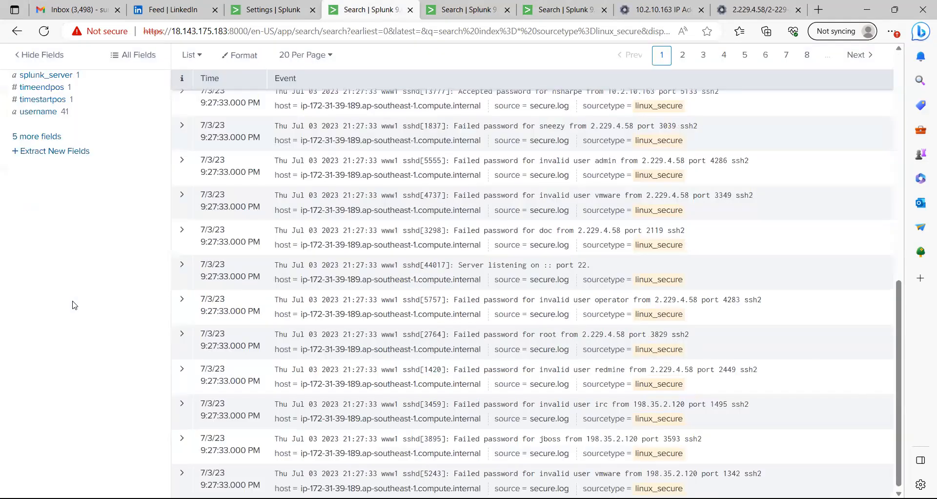
scroll(442, 264, "up", 10)
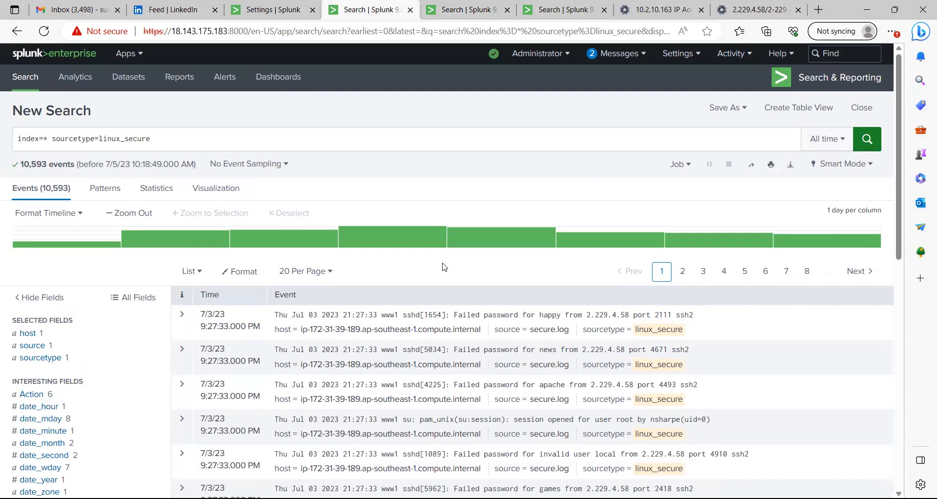
left_click(186, 317)
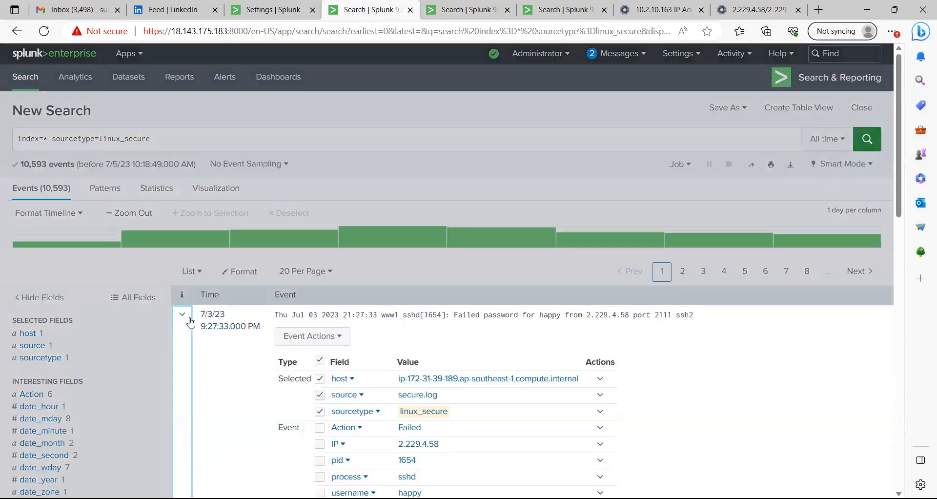
left_click(310, 337)
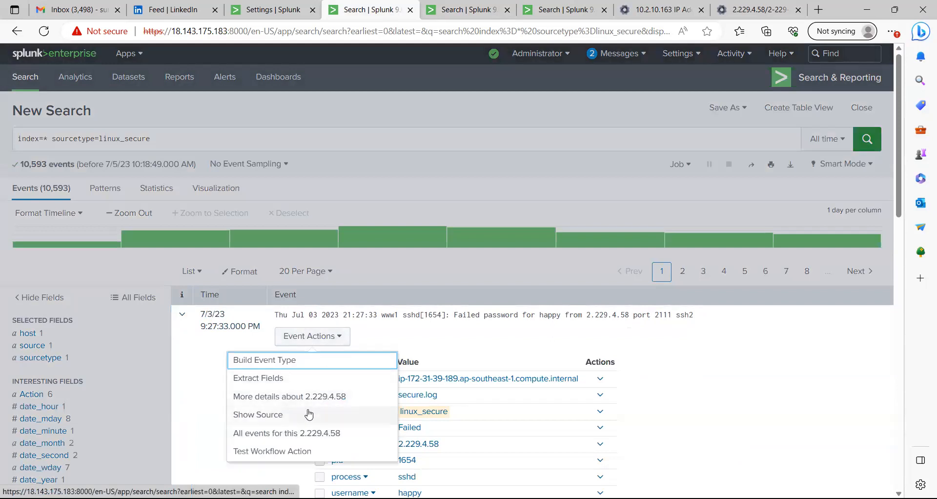
left_click(183, 320)
scroll(181, 198, "down", 2)
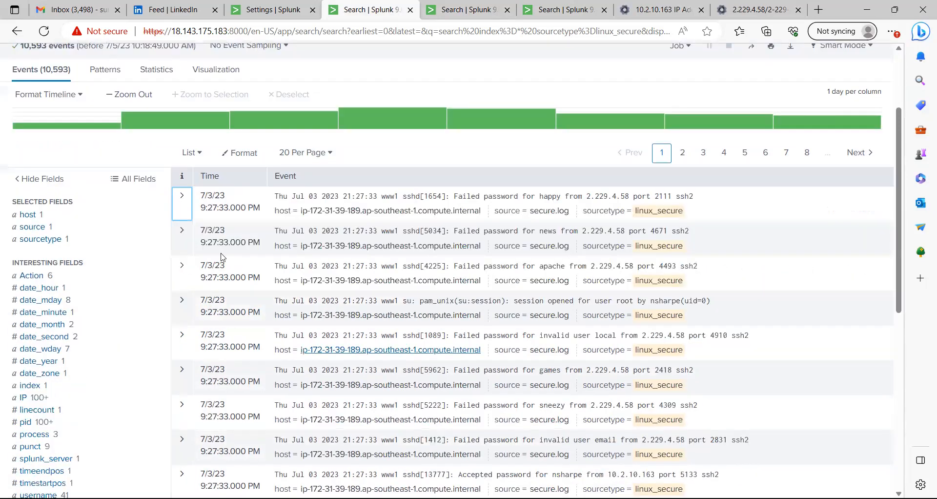
left_click(181, 198)
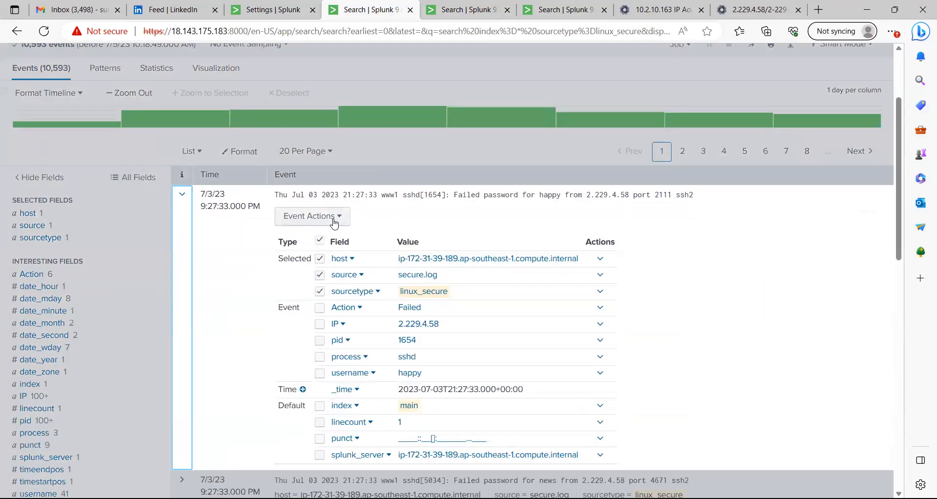
left_click(335, 221)
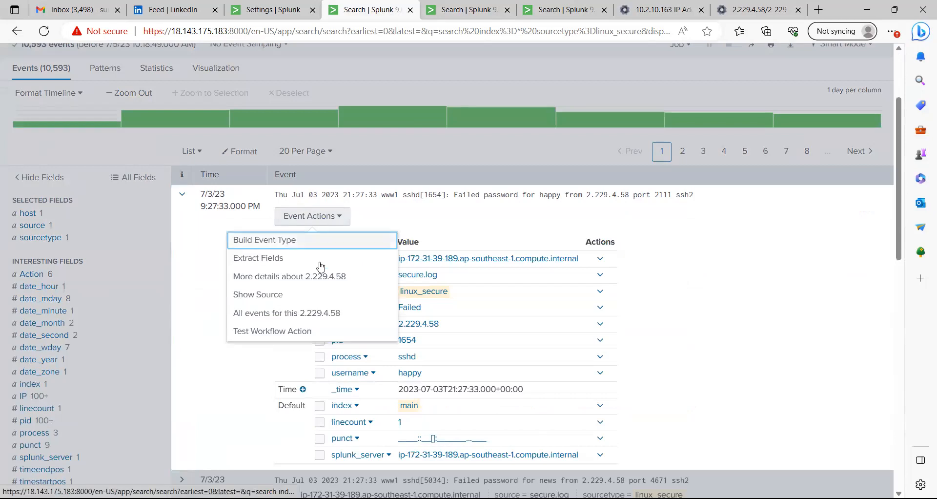
left_click(318, 223)
Step: Review the workflow actions available for the first event's IP field and return to the start of the results
scroll(512, 305, "down", 1)
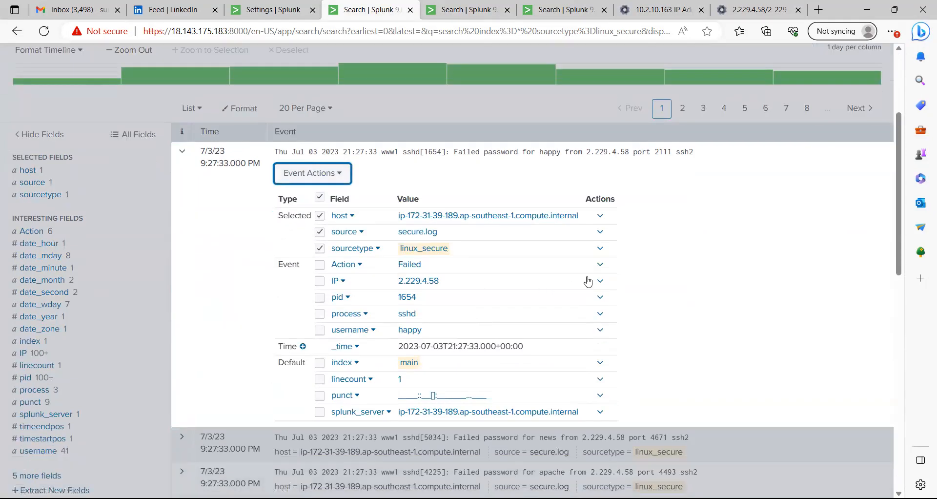
left_click(607, 284)
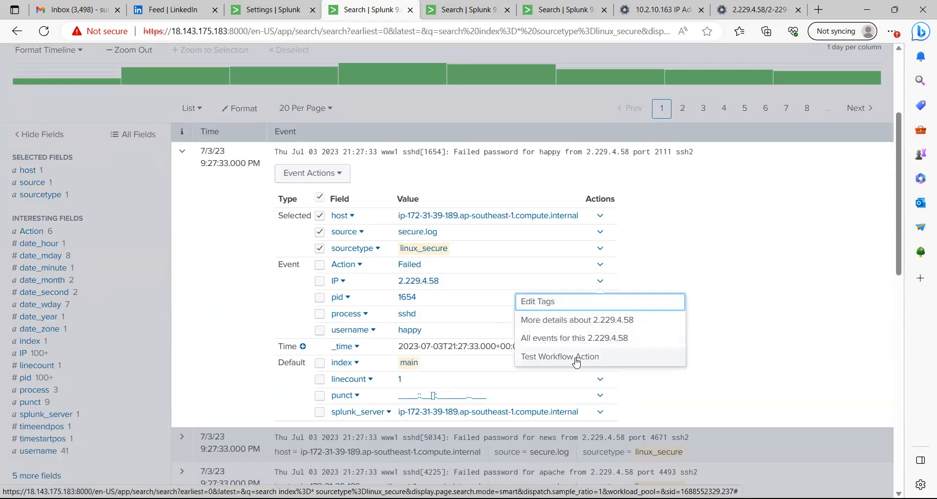
left_click(602, 287)
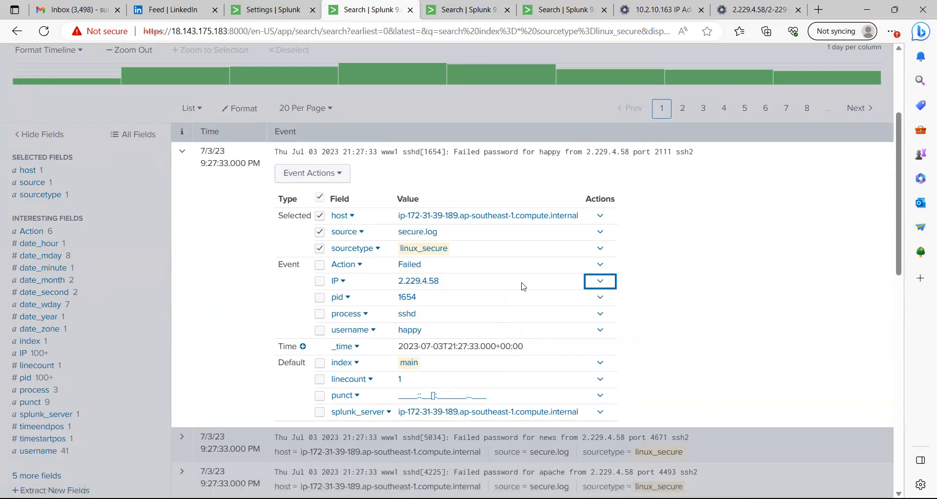
scroll(523, 287, "up", 3)
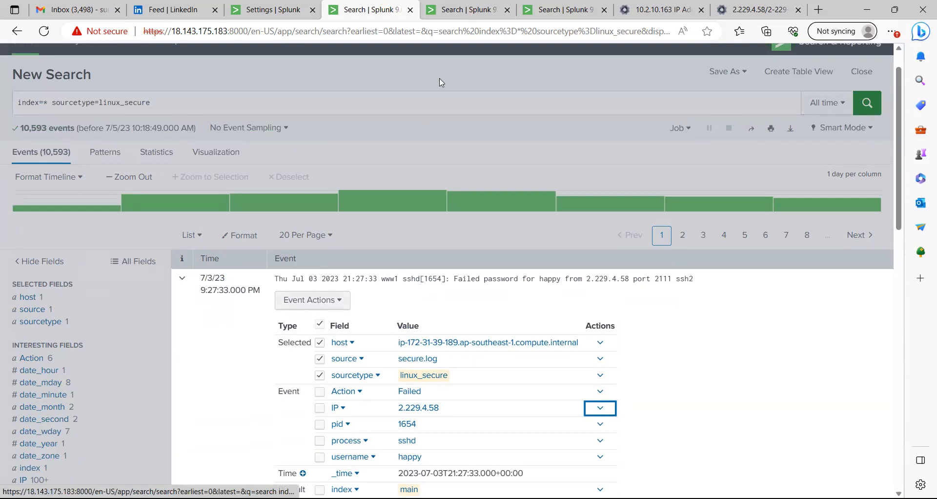
scroll(442, 79, "up", 1)
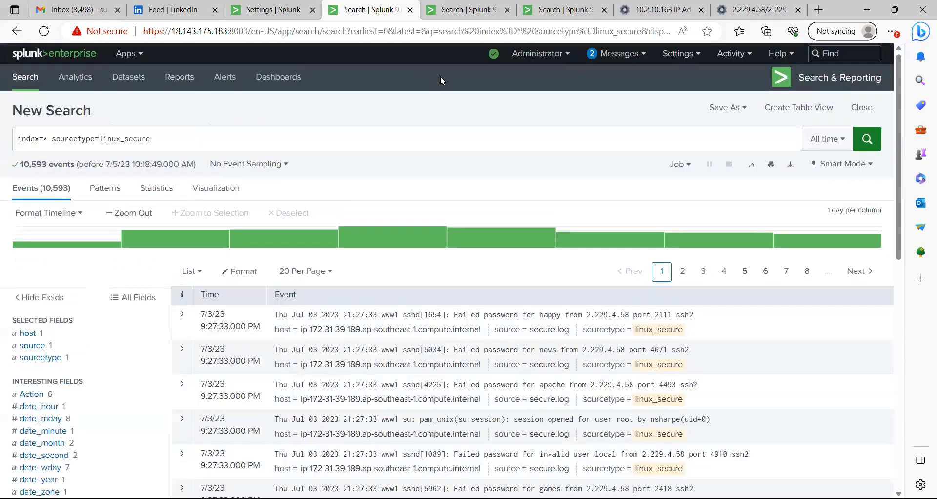